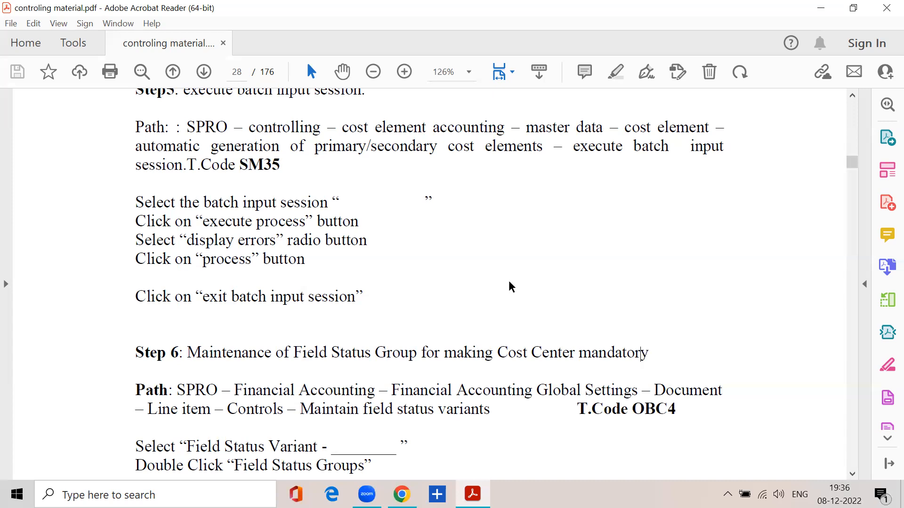
Read Step 6 of the guide on making Cost Center mandatory, including its configuration path and transaction code.
{"action": "scroll", "coordinate": [508, 281], "scroll_direction": "up", "scroll_amount": 1}
{"action": "scroll", "coordinate": [508, 281], "scroll_direction": "down", "scroll_amount": 3}
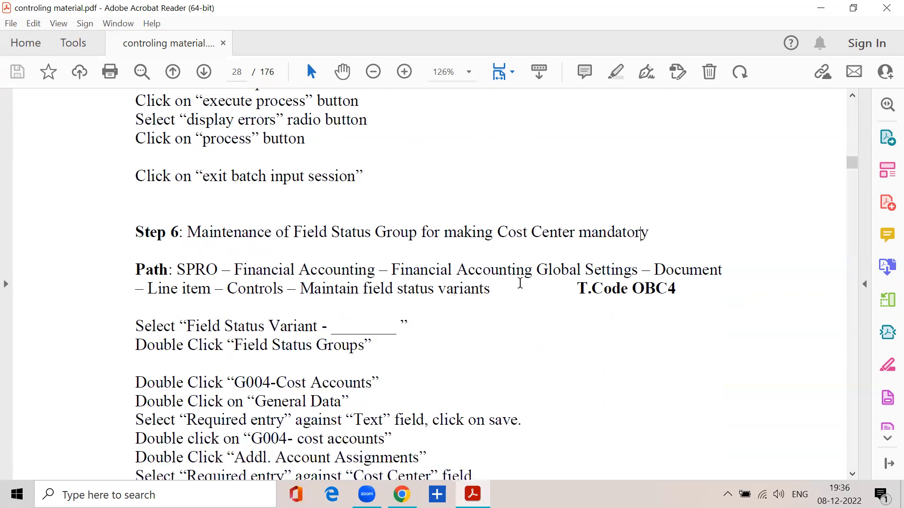
{"action": "left_click_drag", "start_coordinate": [632, 288], "coordinate": [680, 288]}
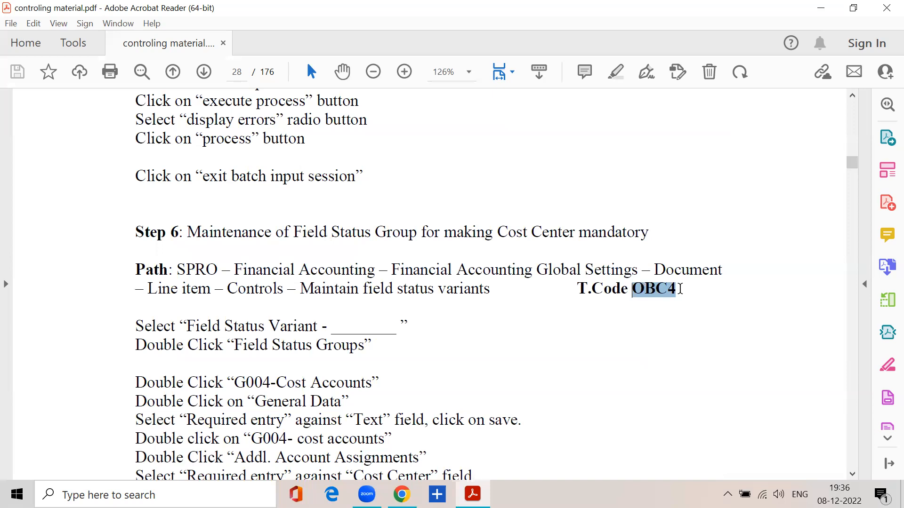
{"action": "left_click_drag", "start_coordinate": [187, 233], "coordinate": [643, 235]}
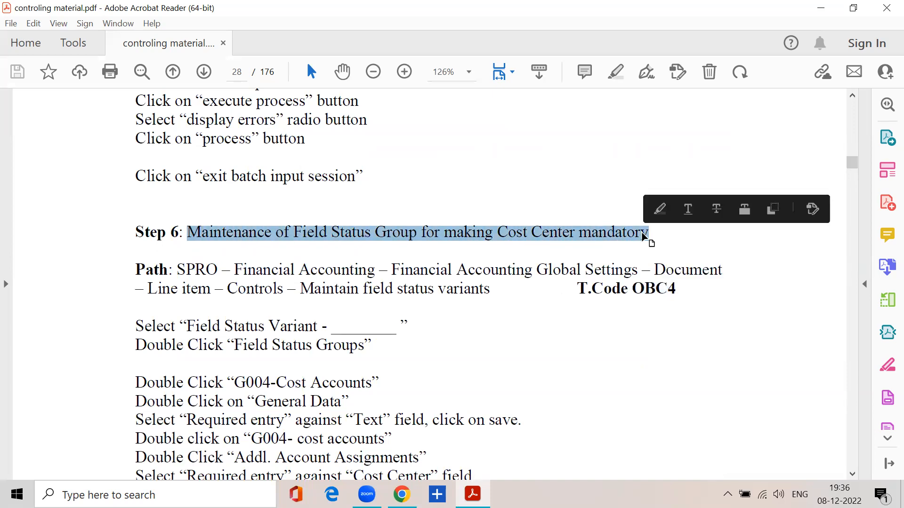
{"action": "left_click_drag", "start_coordinate": [632, 288], "coordinate": [682, 288]}
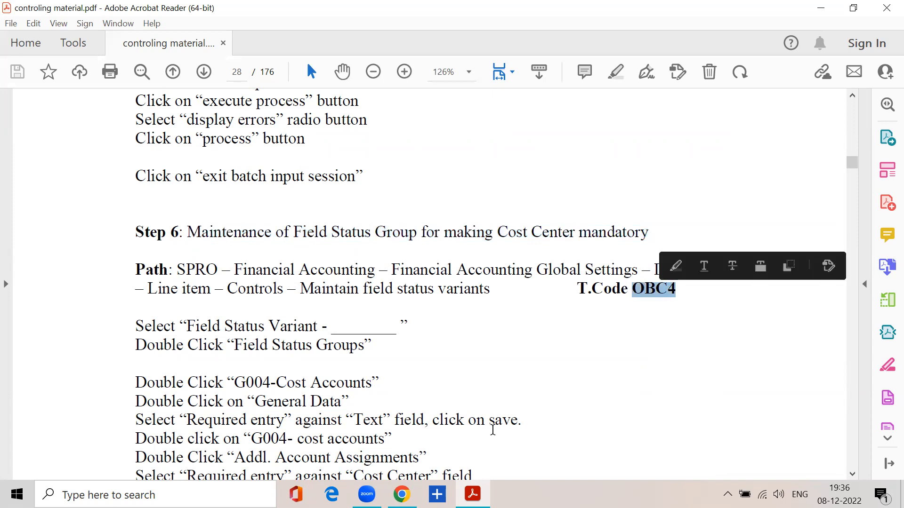
{"action": "left_click", "coordinate": [741, 189]}
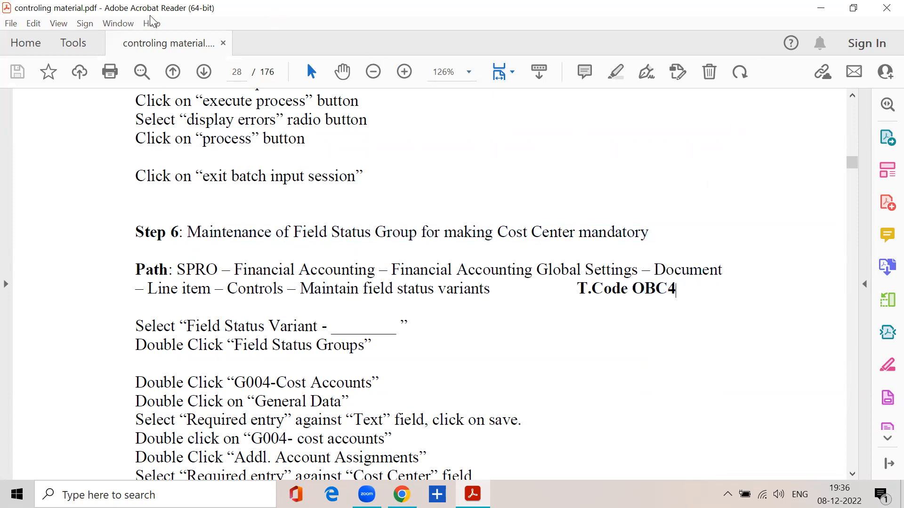
Switch to SAP Logon and log on to client 800 with the username and account password, accepting the license notice.
{"action": "left_click", "coordinate": [820, 8]}
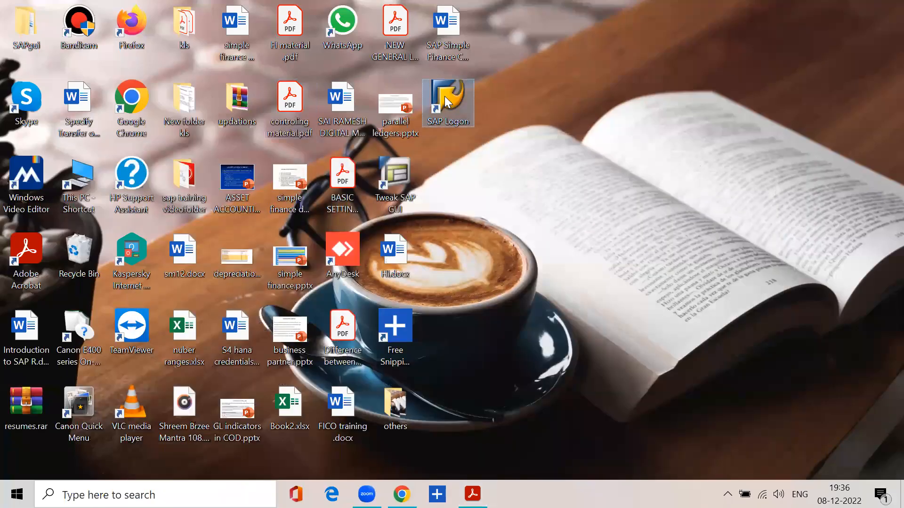
{"action": "double_click", "coordinate": [445, 100]}
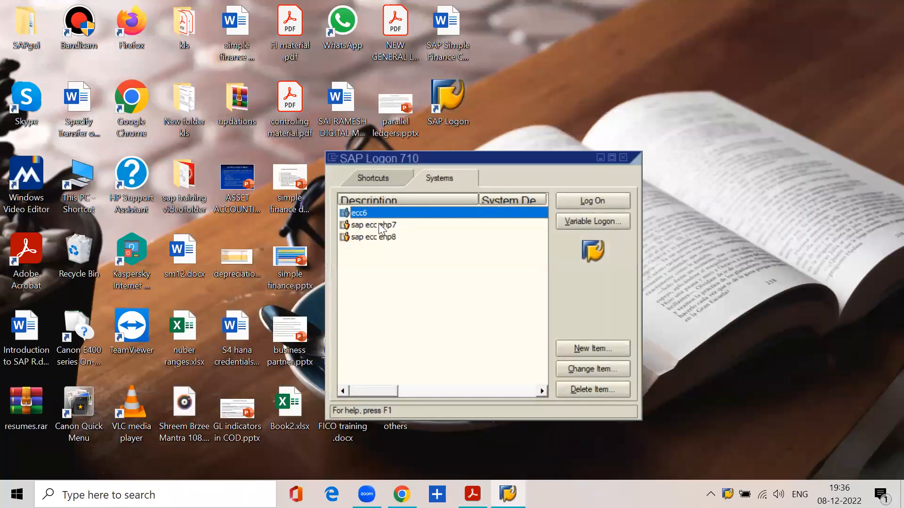
{"action": "left_click", "coordinate": [590, 200]}
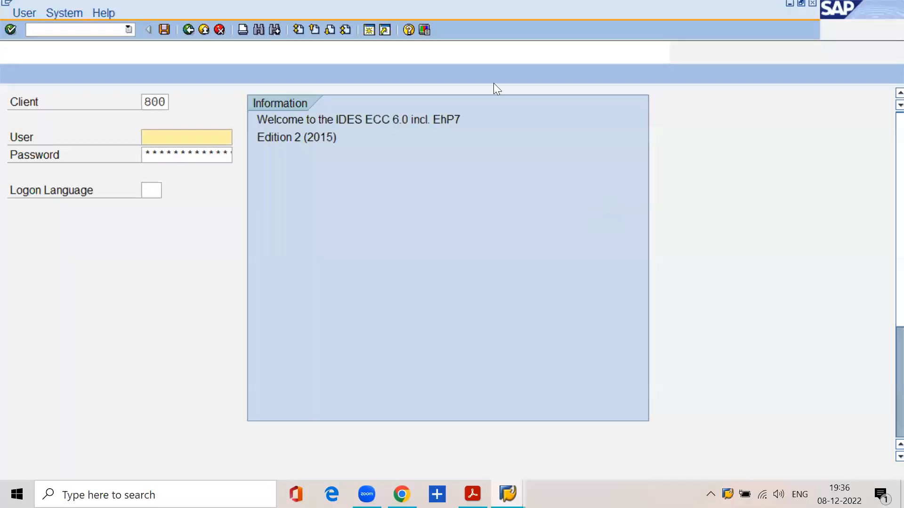
{"action": "type", "text": "lakshman"}
{"action": "key", "text": "Tab"}
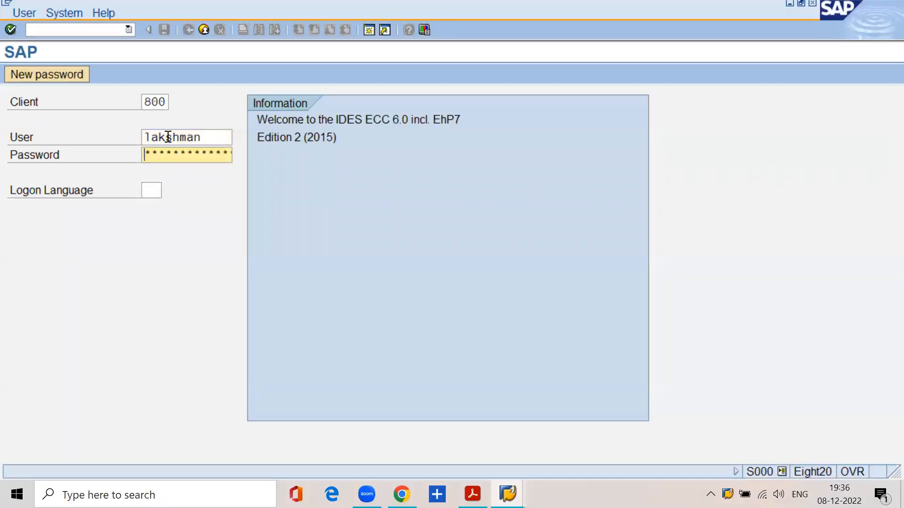
{"action": "key", "text": "Return"}
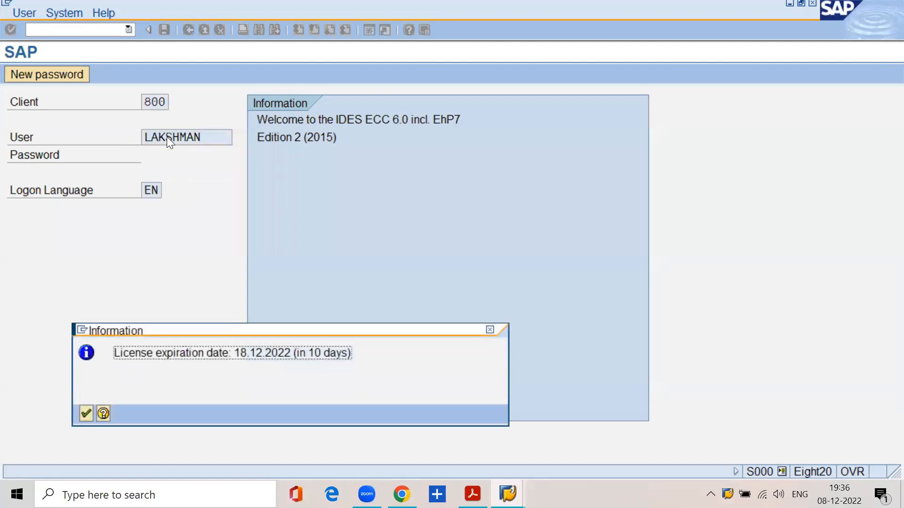
{"action": "left_click", "coordinate": [87, 413]}
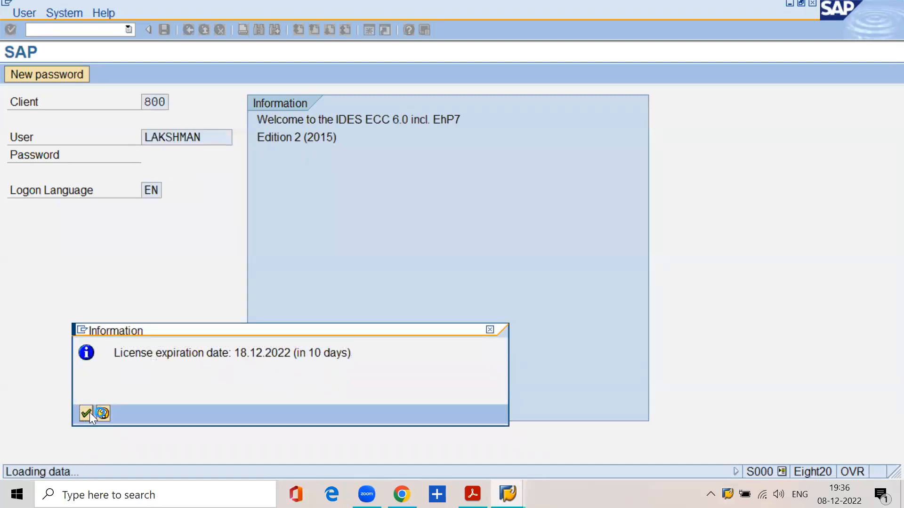
Open transaction OBC4 to maintain the field status variants.
{"action": "type", "text": "/nobc4"}
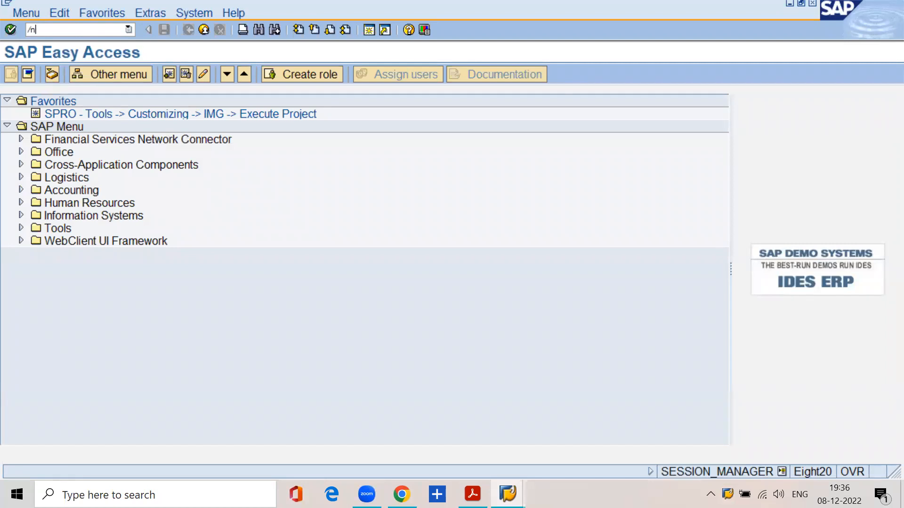
{"action": "key", "text": "Return"}
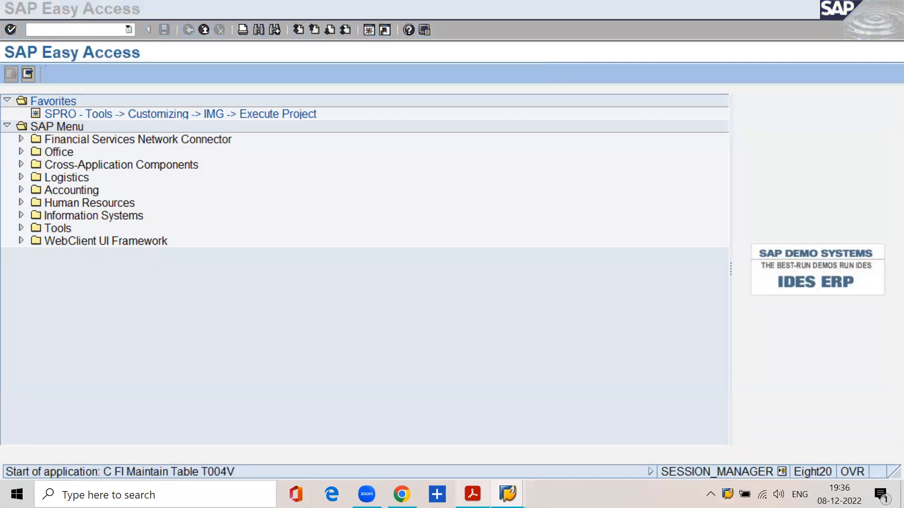
{"action": "left_click", "coordinate": [472, 494]}
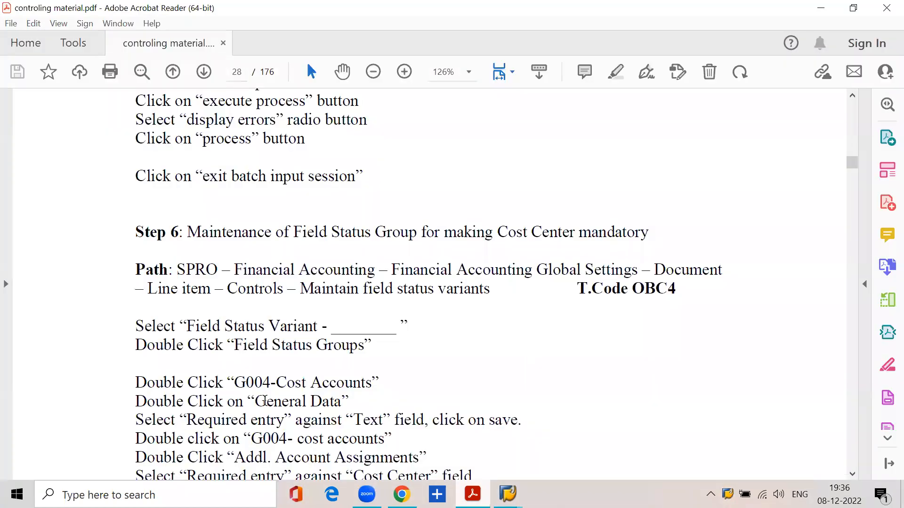
{"action": "left_click", "coordinate": [827, 8]}
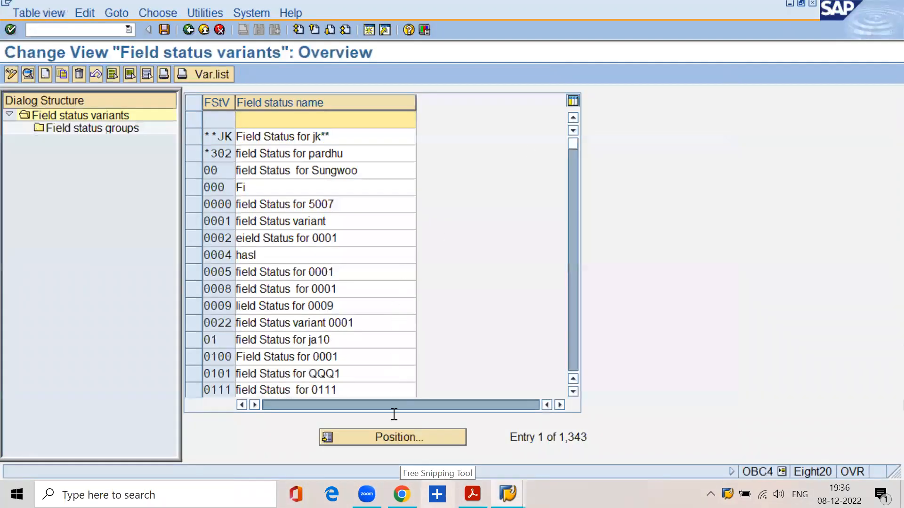
Locate field status variant SSKV and open its field status groups.
{"action": "left_click", "coordinate": [393, 438]}
{"action": "type", "text": "sskv"}
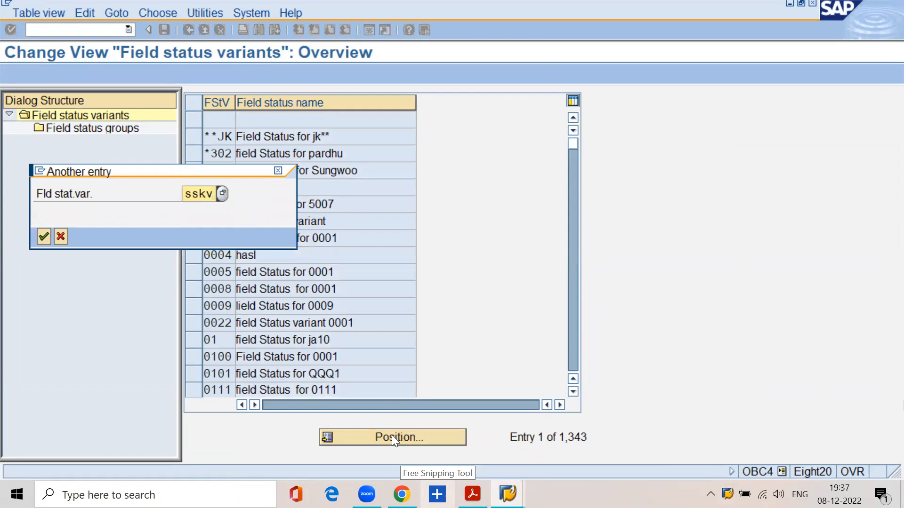
{"action": "key", "text": "Return"}
{"action": "left_click", "coordinate": [199, 126]}
{"action": "double_click", "coordinate": [117, 132]}
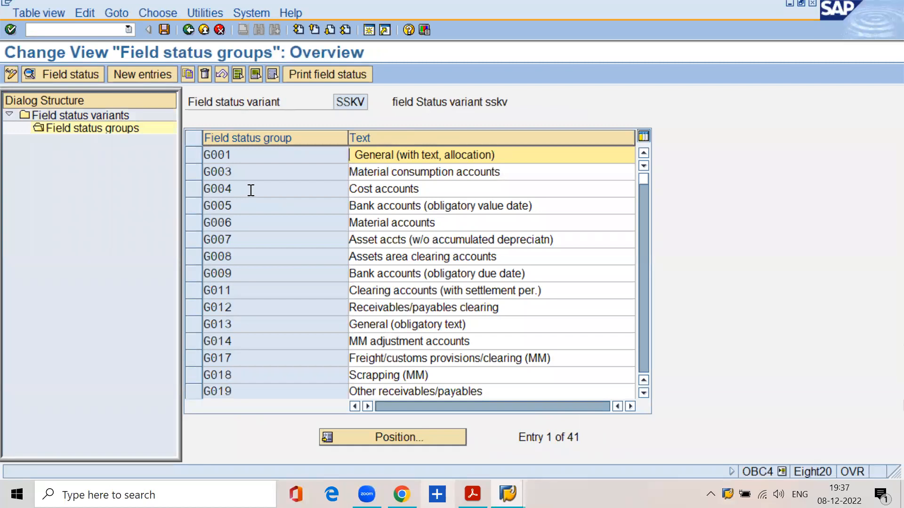
Make Text a required entry in the General data of group G004 Cost accounts and save.
{"action": "double_click", "coordinate": [250, 190]}
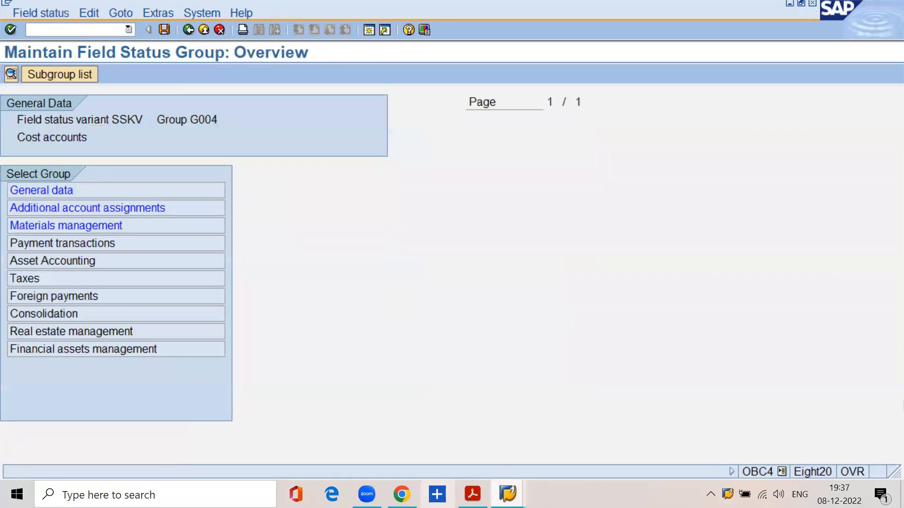
{"action": "left_click", "coordinate": [472, 494]}
{"action": "scroll", "coordinate": [337, 367], "scroll_direction": "down", "scroll_amount": 4}
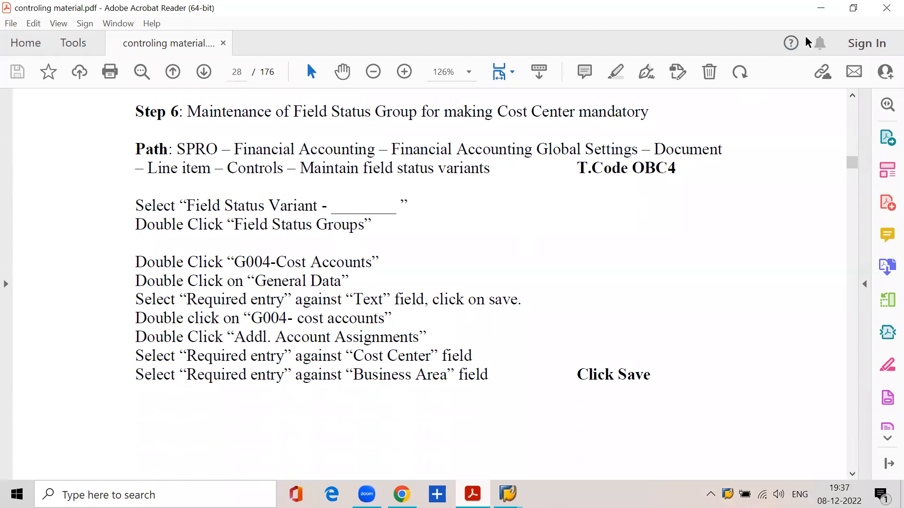
{"action": "left_click", "coordinate": [824, 9]}
{"action": "double_click", "coordinate": [103, 190]}
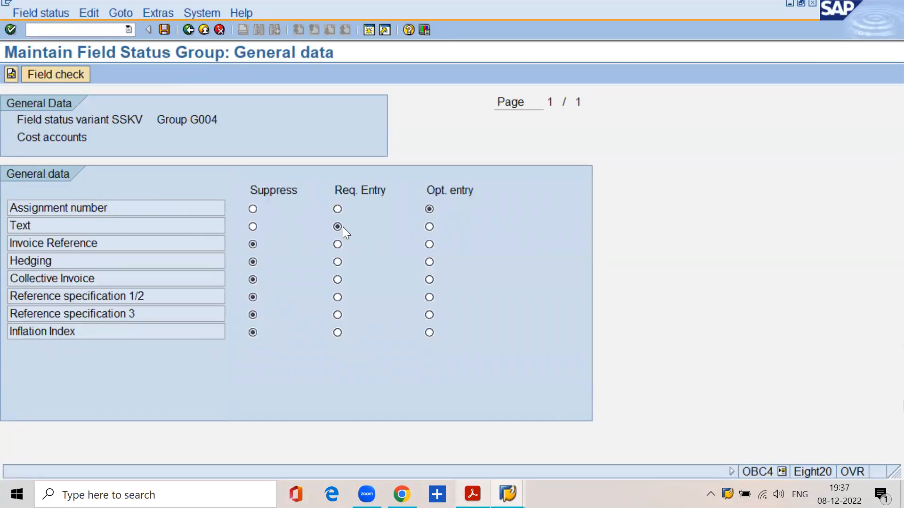
{"action": "left_click", "coordinate": [162, 30]}
Make Cost center and Business Area required entries in the Additional account assignments of group G004 and save.
{"action": "left_click", "coordinate": [472, 494]}
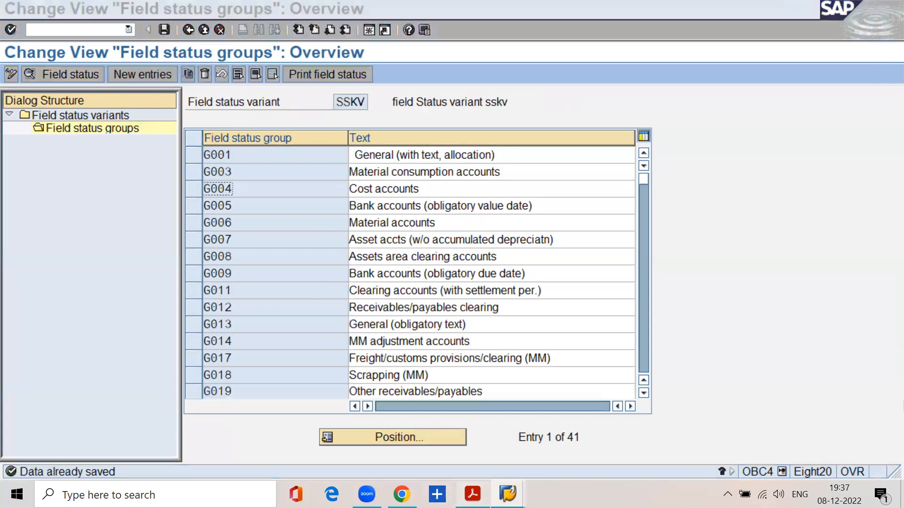
{"action": "left_click_drag", "start_coordinate": [136, 337], "coordinate": [419, 337]}
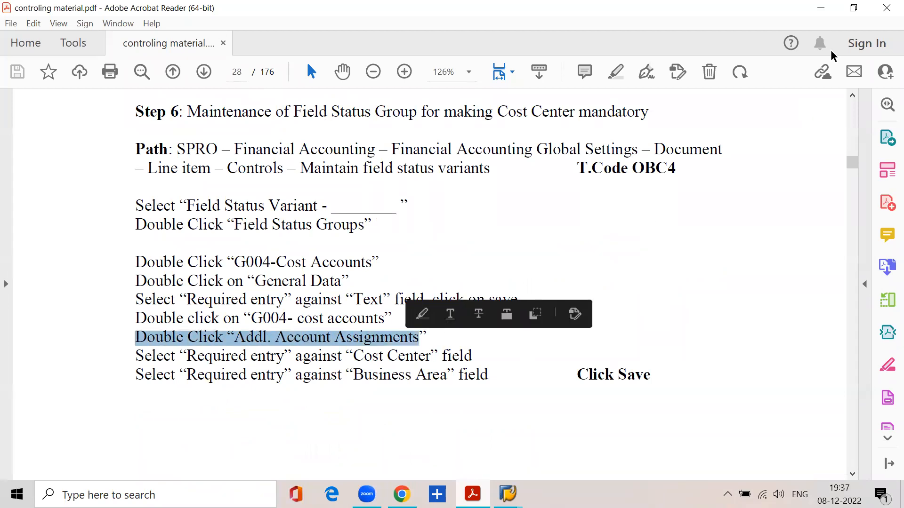
{"action": "left_click", "coordinate": [820, 8]}
{"action": "left_click", "coordinate": [240, 186]}
{"action": "double_click", "coordinate": [240, 187]}
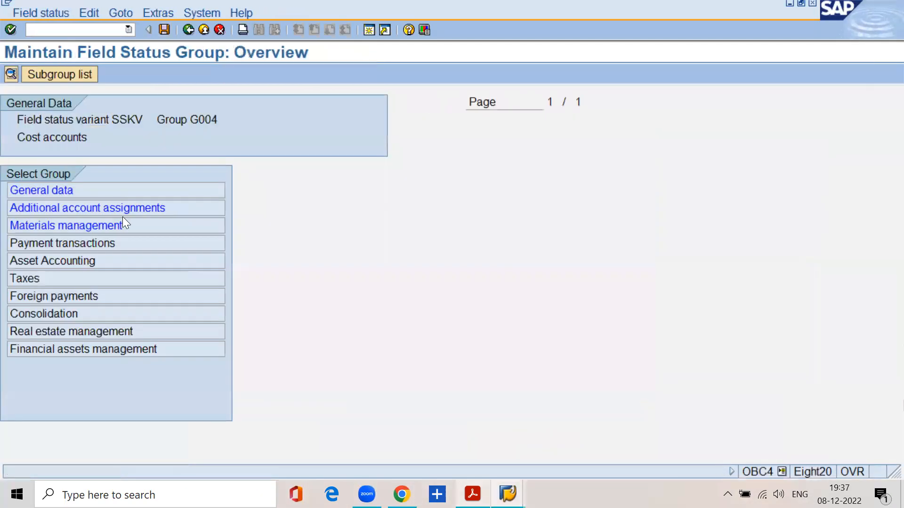
{"action": "double_click", "coordinate": [120, 208]}
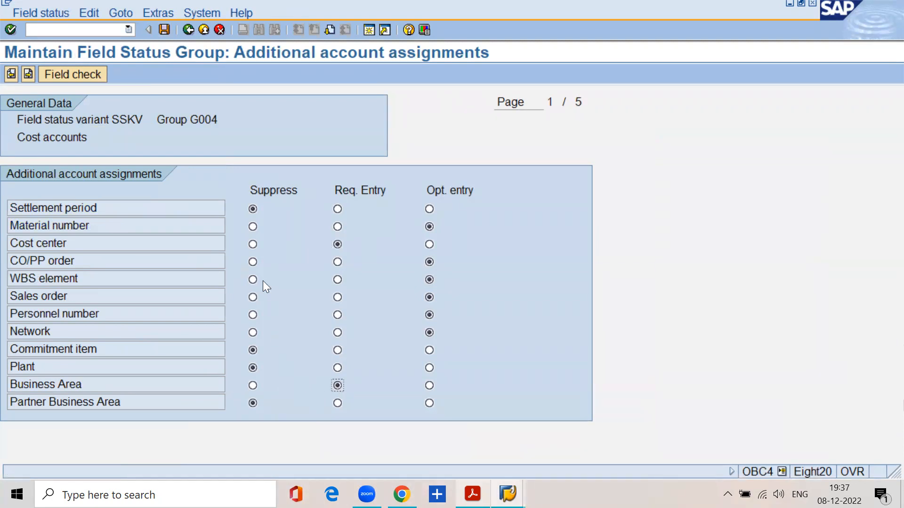
{"action": "left_click", "coordinate": [167, 32]}
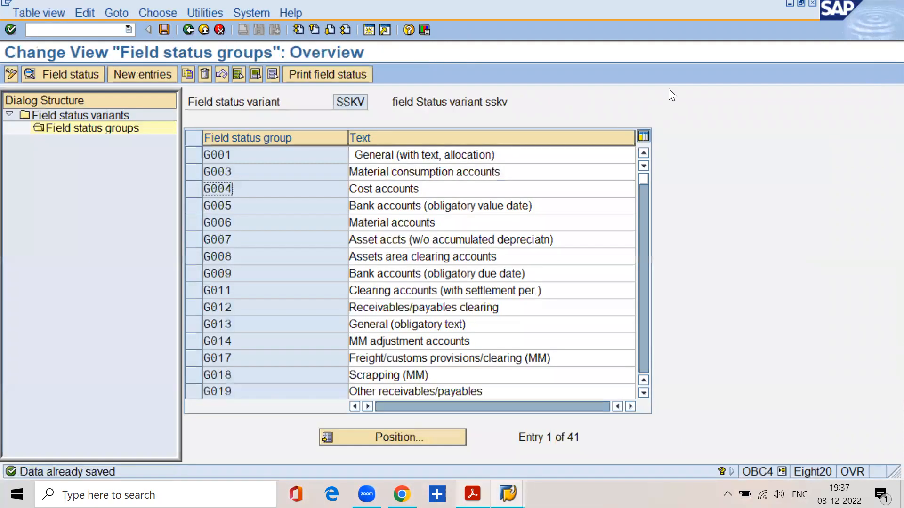
Read Step 7 of the PDF guide on assigning the new field status group in the G/L master.
{"action": "double_click", "coordinate": [238, 188]}
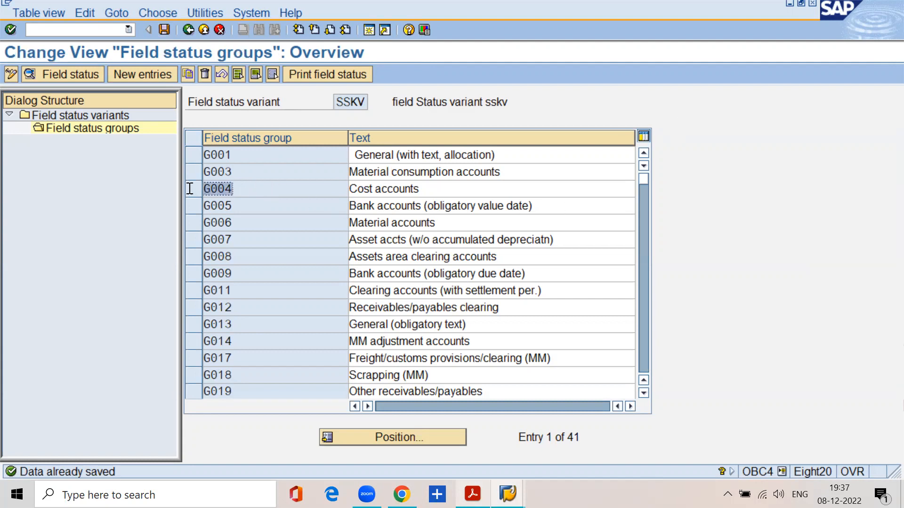
{"action": "left_click", "coordinate": [243, 187]}
{"action": "left_click", "coordinate": [472, 494]}
{"action": "scroll", "coordinate": [228, 365], "scroll_direction": "down", "scroll_amount": 10}
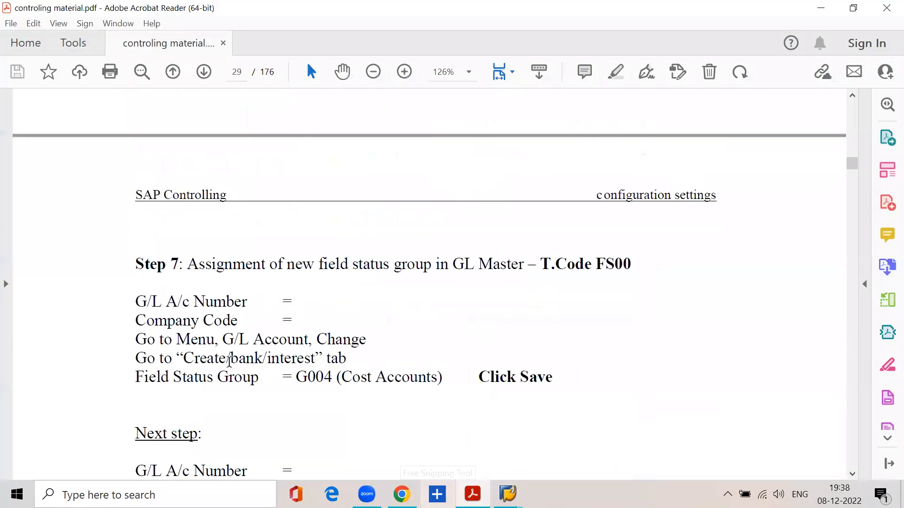
{"action": "left_click_drag", "start_coordinate": [188, 208], "coordinate": [629, 202]}
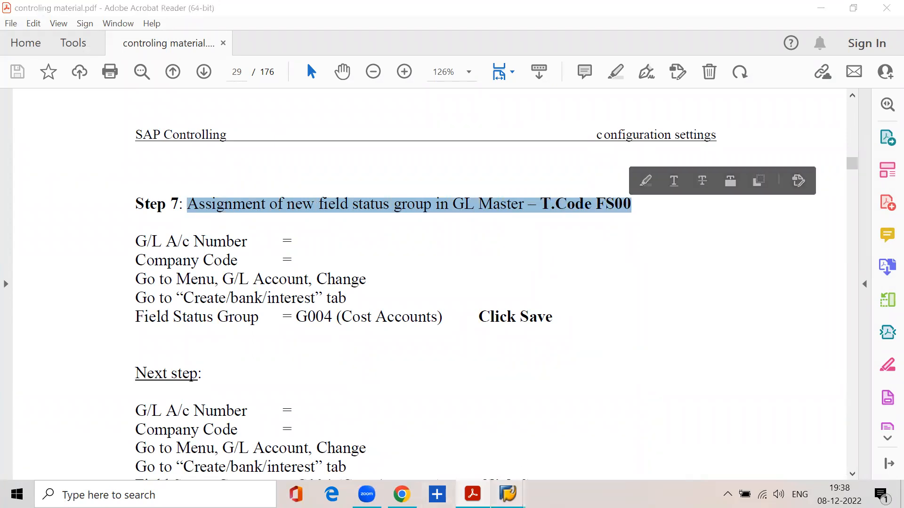
Switch back to SAP and open transaction FS00 for central G/L account maintenance.
{"action": "mouse_move", "coordinate": [507, 494]}
{"action": "left_click", "coordinate": [520, 456]}
{"action": "left_click", "coordinate": [118, 30]}
{"action": "type", "text": "/nf"}
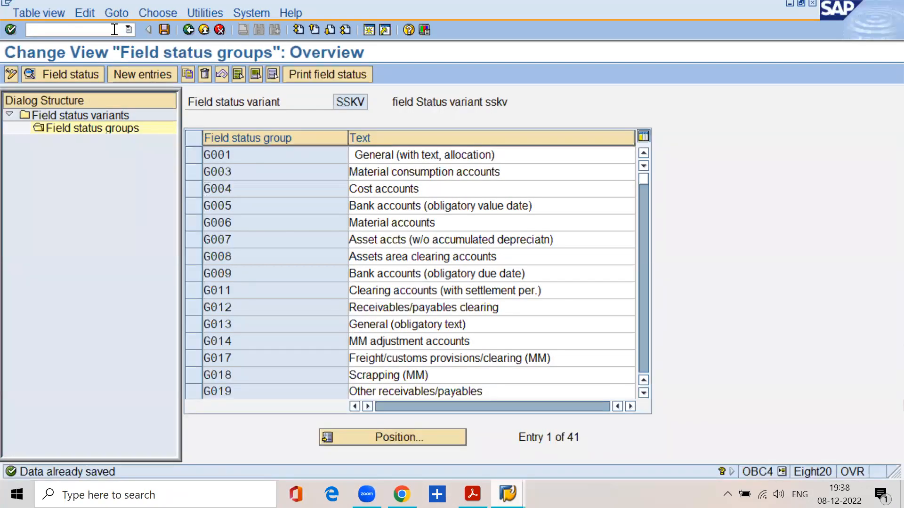
{"action": "type", "text": "s00"}
{"action": "key", "text": "Return"}
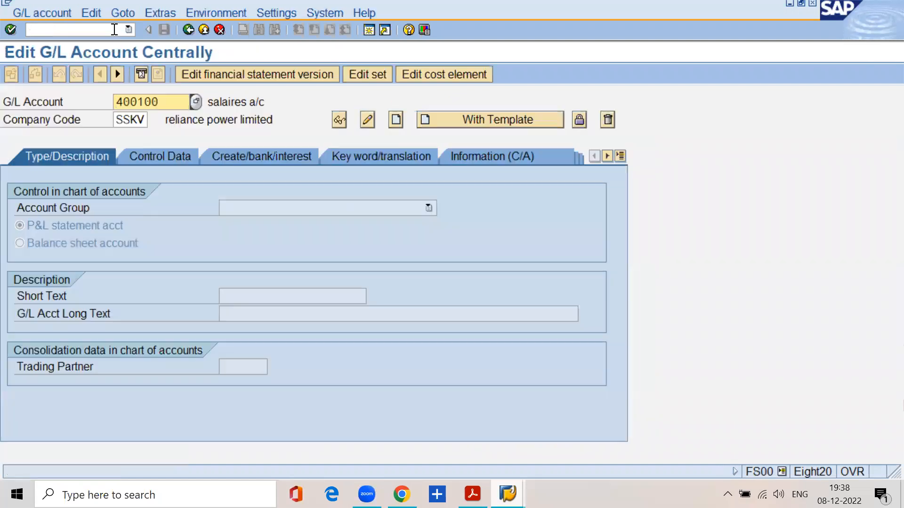
Open the salaries G/L account of company code SSKV in change mode.
{"action": "left_click", "coordinate": [169, 102]}
{"action": "left_click", "coordinate": [144, 120]}
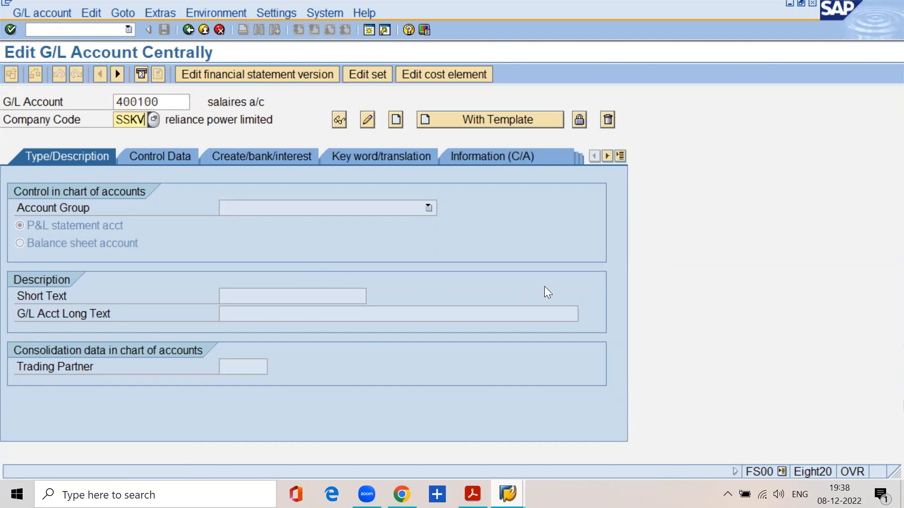
{"action": "left_click", "coordinate": [30, 15]}
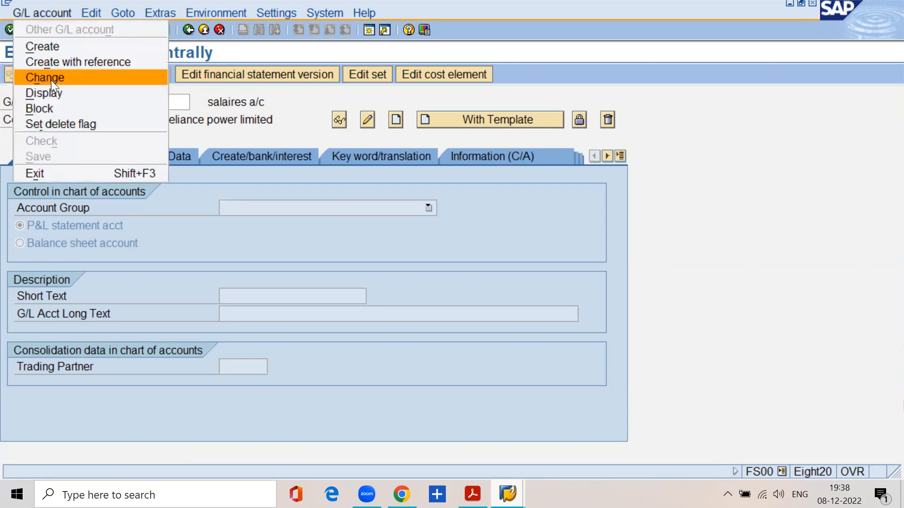
{"action": "left_click", "coordinate": [51, 79]}
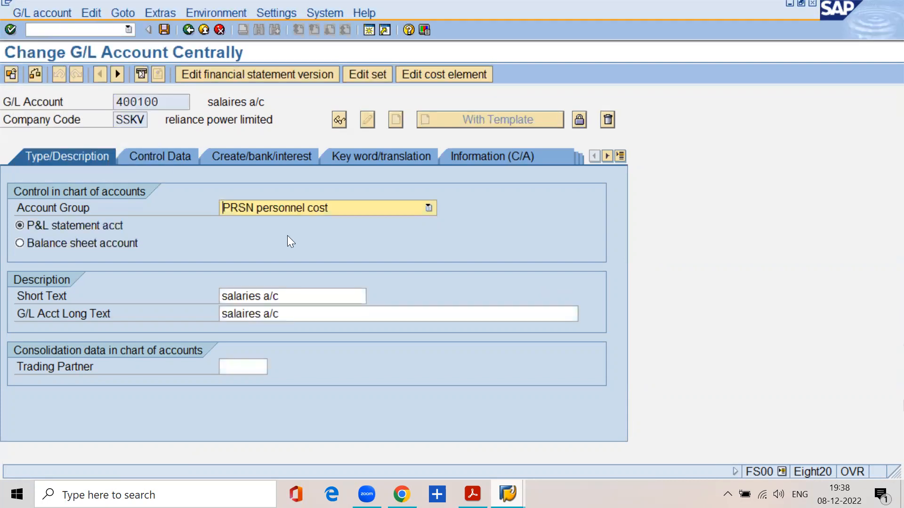
Set the salaries account's field status group to G004 in its document creation control data.
{"action": "left_click", "coordinate": [240, 154]}
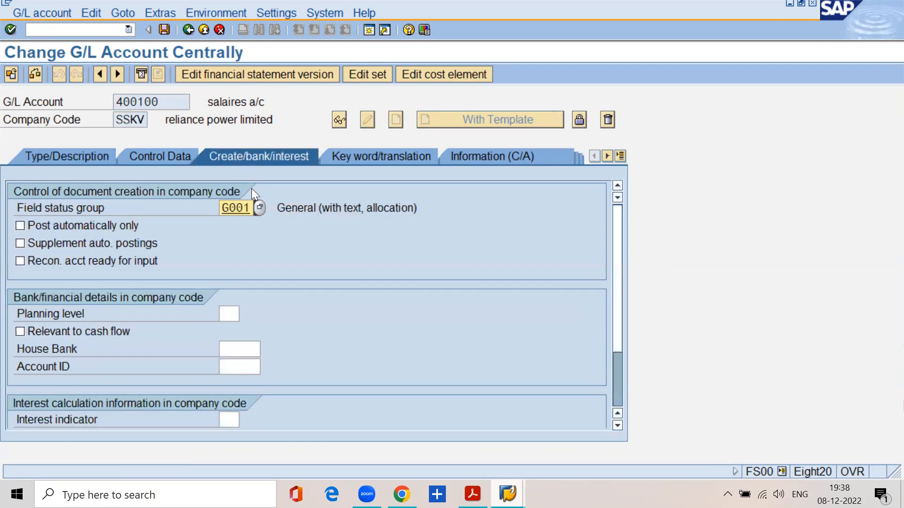
{"action": "key", "text": "BackSpace"}
{"action": "type", "text": "4"}
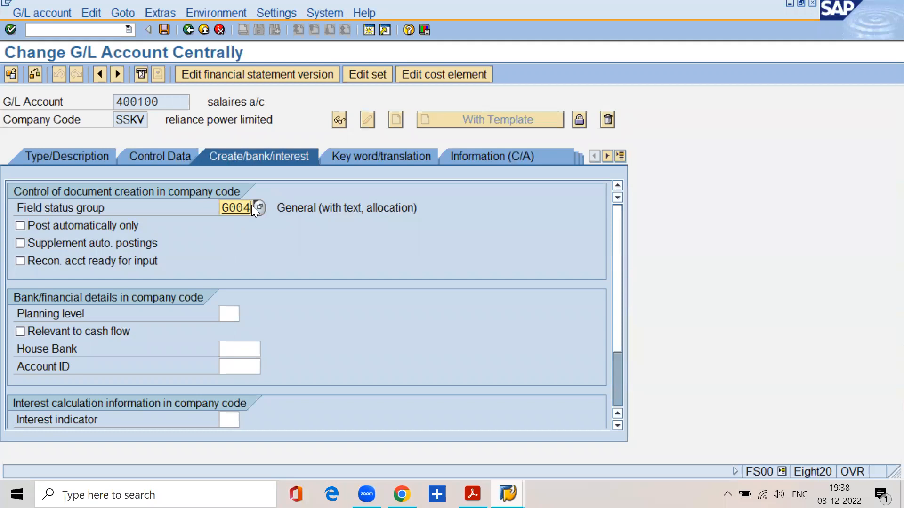
Save the salaries account and check the next G/L account instructions in the PDF guide.
{"action": "key", "text": "ctrl+s"}
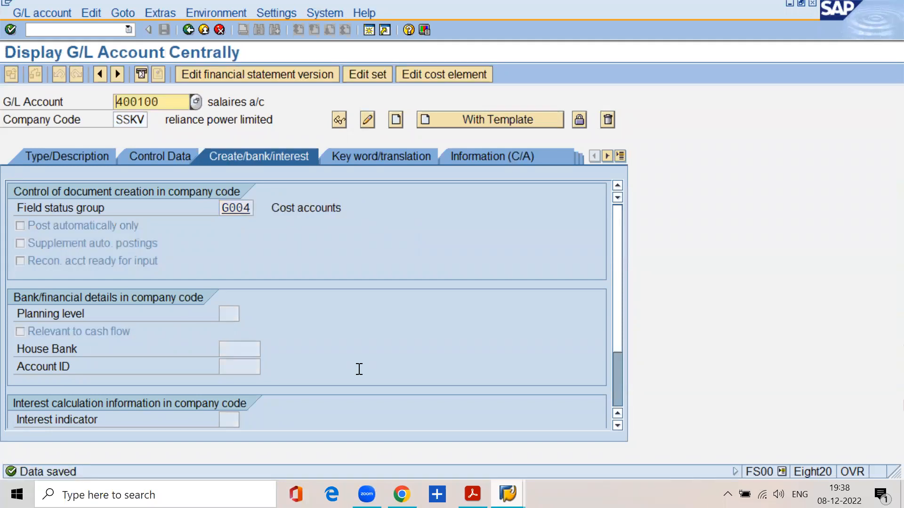
{"action": "left_click", "coordinate": [451, 443]}
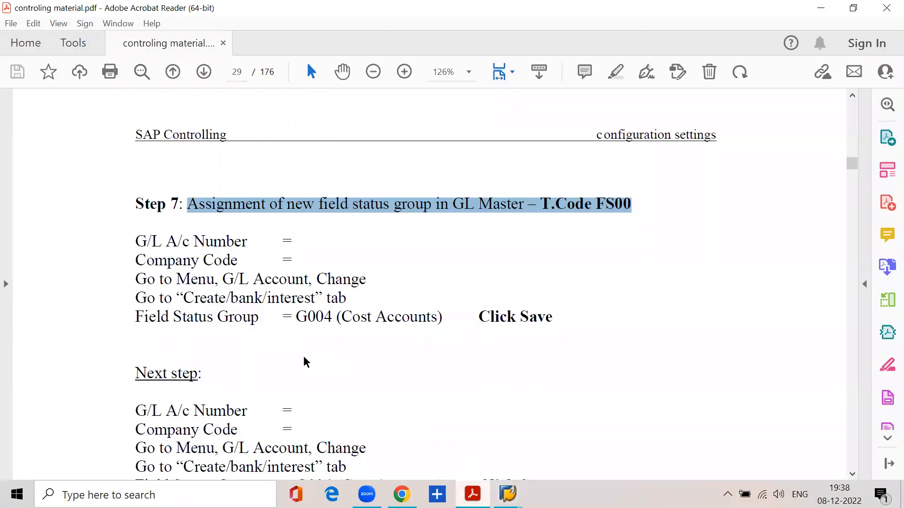
{"action": "scroll", "coordinate": [303, 356], "scroll_direction": "down", "scroll_amount": 3}
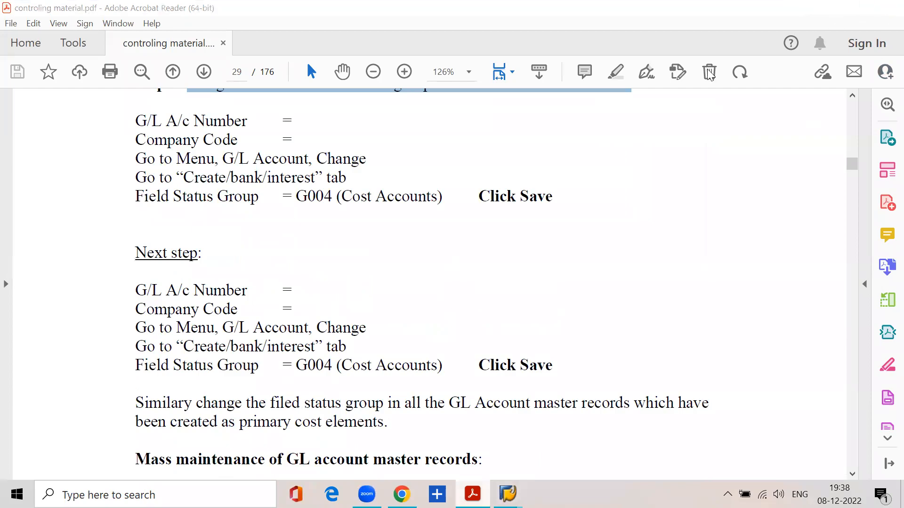
Switch back to SAP and open G/L account 400200 of company code SSKV in change mode.
{"action": "left_click", "coordinate": [821, 7]}
{"action": "type", "text": "400200"}
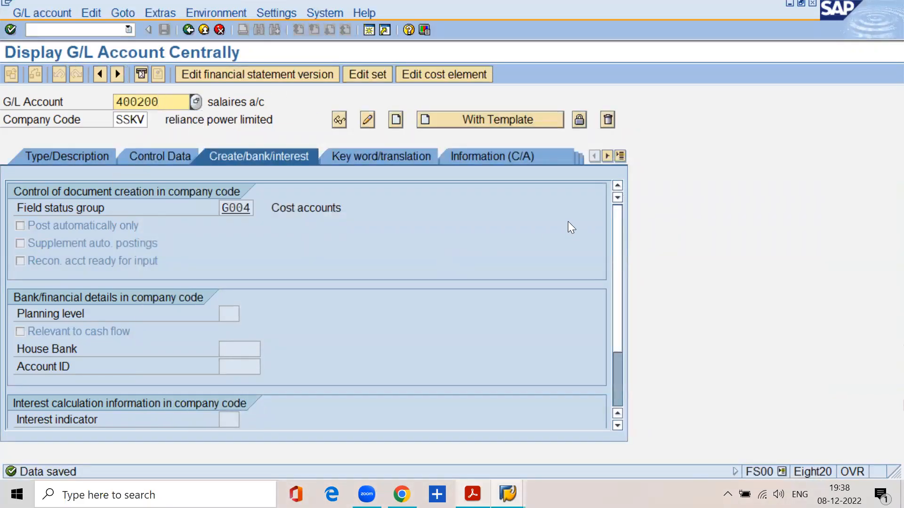
{"action": "key", "text": "Tab"}
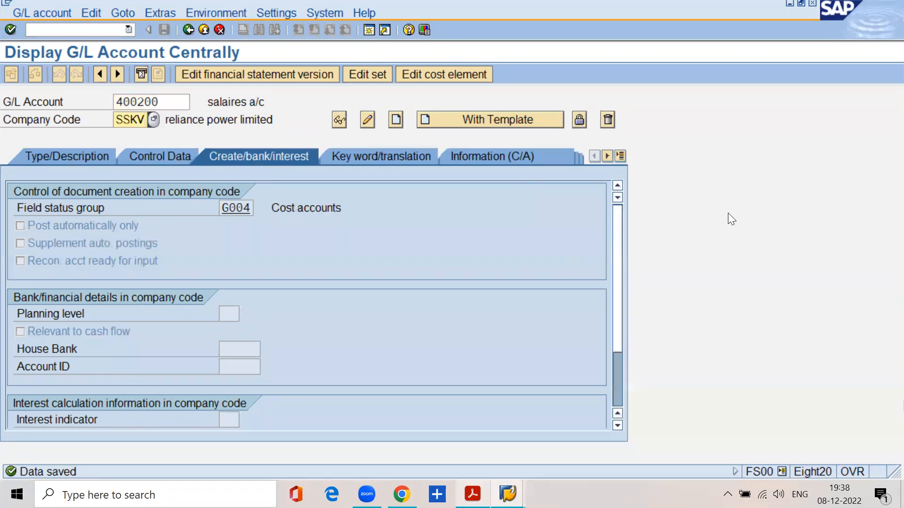
{"action": "left_click", "coordinate": [45, 15]}
{"action": "left_click", "coordinate": [55, 76]}
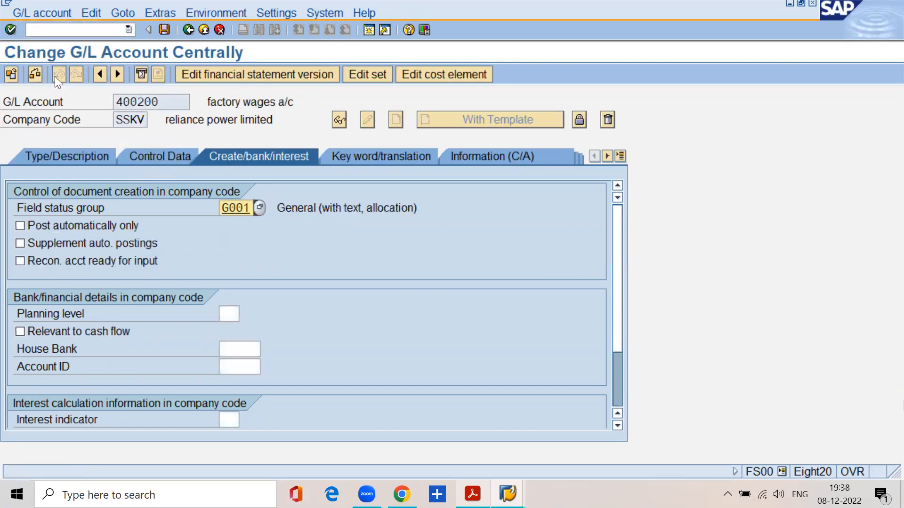
Set the factory wages account's field status group to G004 and save the account.
{"action": "left_click", "coordinate": [253, 207]}
{"action": "key", "text": "BackSpace"}
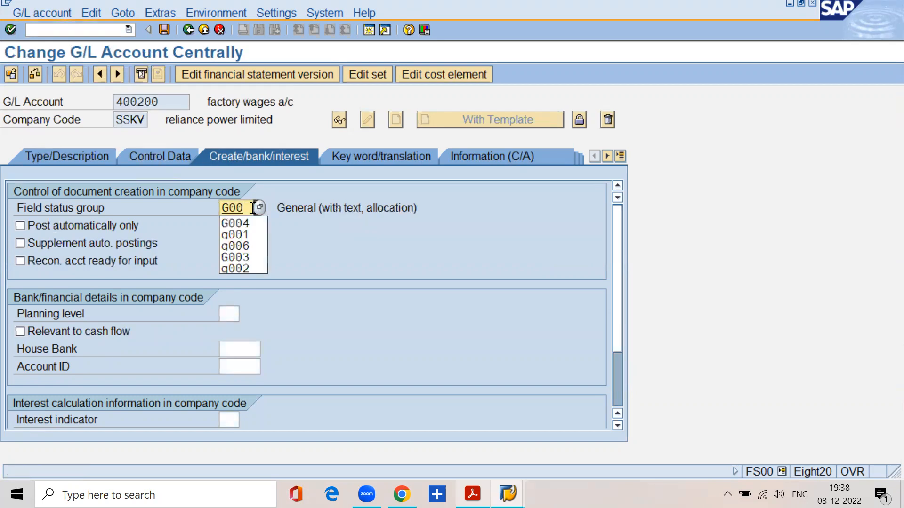
{"action": "type", "text": "4"}
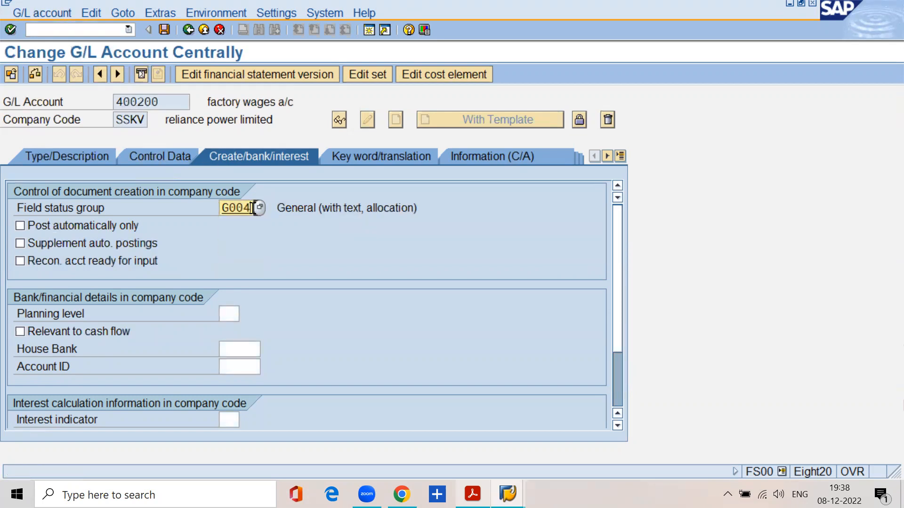
{"action": "left_click", "coordinate": [163, 31]}
Switch to the PDF guide and read the note on changing the field status group in all primary cost element accounts.
{"action": "key", "text": "alt+Tab"}
{"action": "scroll", "coordinate": [168, 326], "scroll_direction": "down", "scroll_amount": 2}
{"action": "left_click_drag", "start_coordinate": [135, 342], "coordinate": [374, 347]}
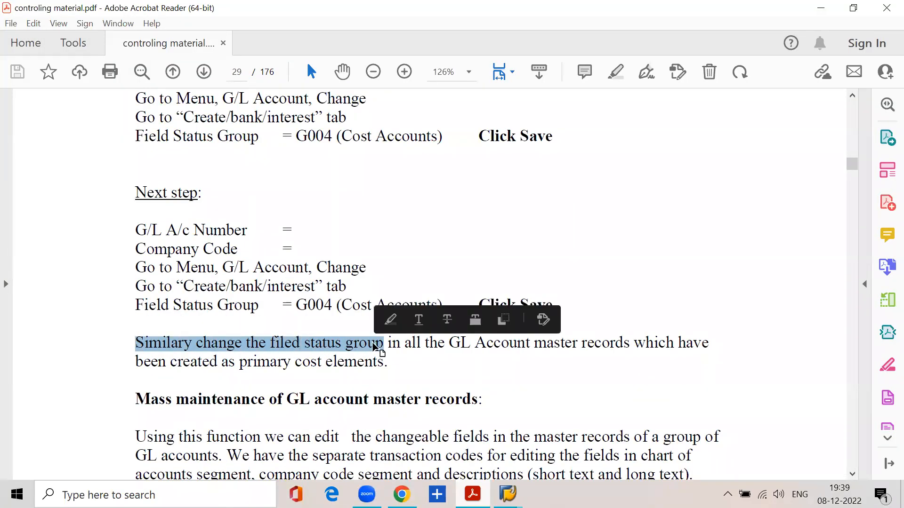
{"action": "left_click", "coordinate": [384, 340]}
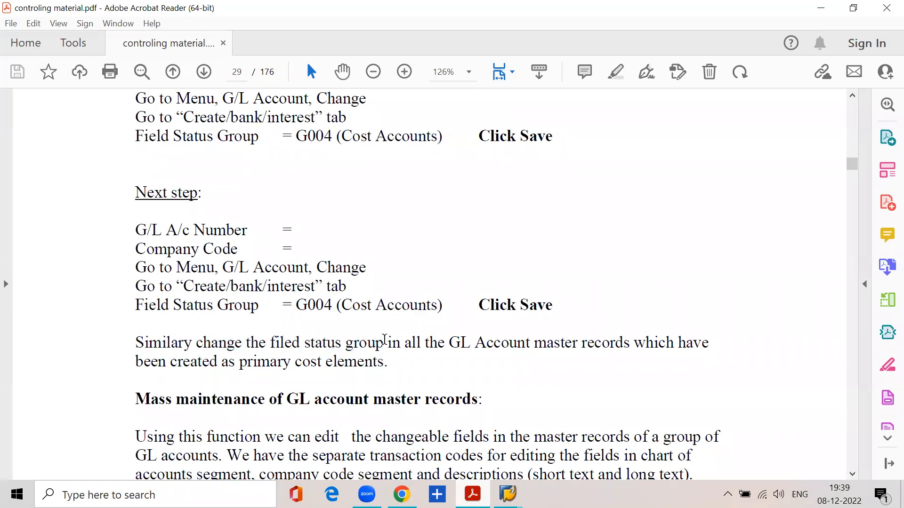
{"action": "left_click_drag", "start_coordinate": [384, 340], "coordinate": [706, 339]}
{"action": "left_click_drag", "start_coordinate": [136, 361], "coordinate": [387, 362]}
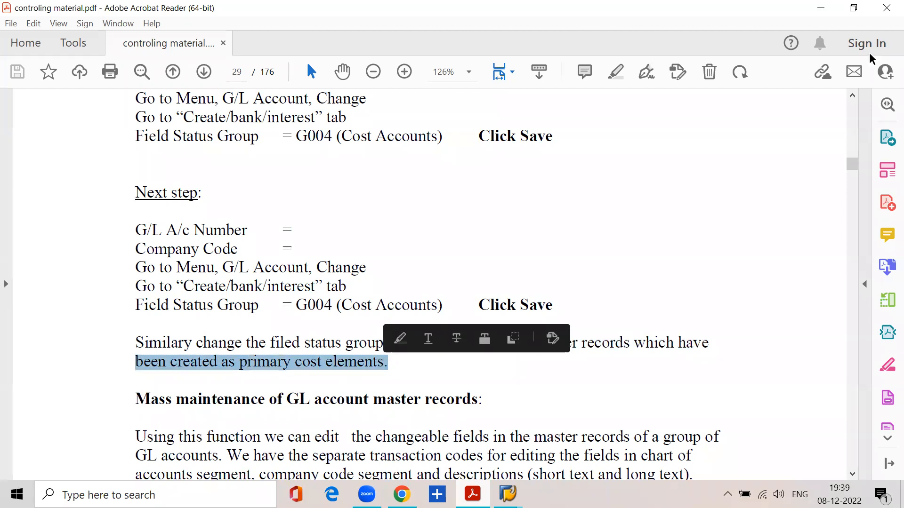
Switch back to SAP and open G/L account 400300 of company code SSKV in change mode.
{"action": "left_click", "coordinate": [816, 8]}
{"action": "left_click", "coordinate": [172, 103]}
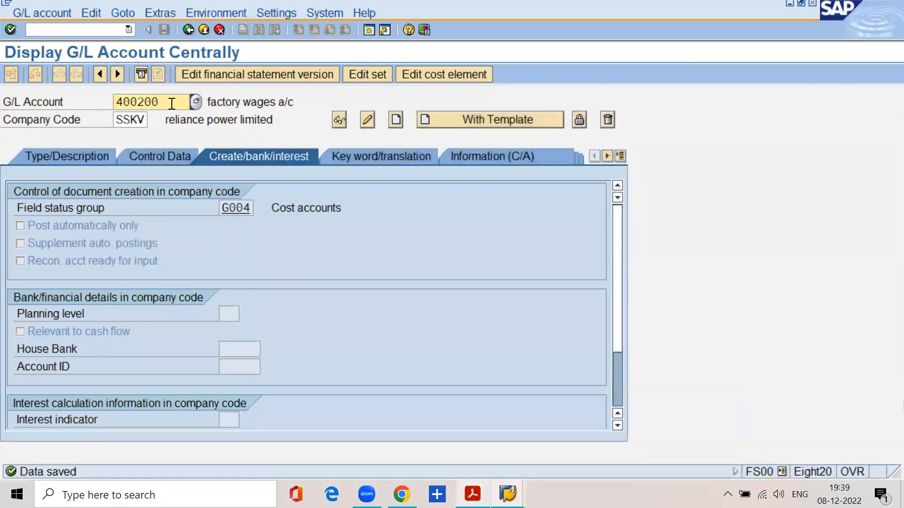
{"action": "key", "text": "BackSpace"}
{"action": "key", "text": "BackSpace"}
{"action": "key", "text": "BackSpace"}
{"action": "type", "text": "300"}
{"action": "left_click", "coordinate": [36, 14]}
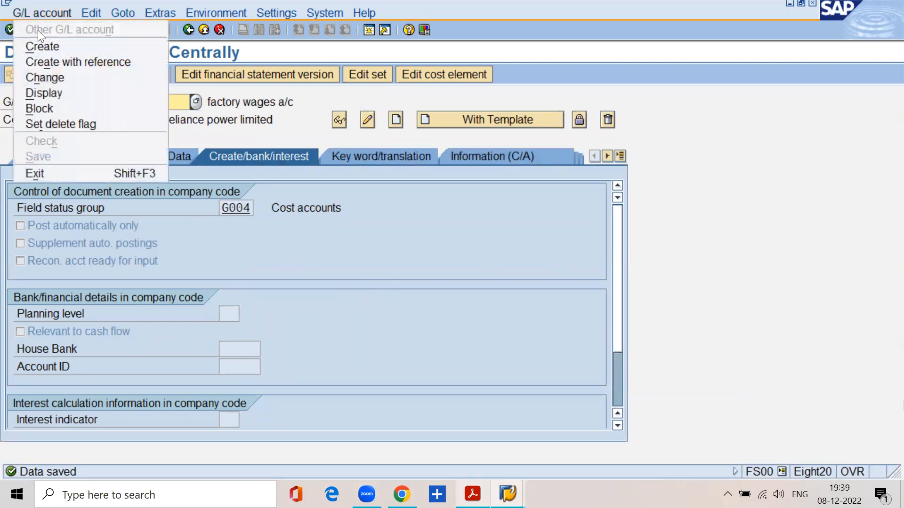
{"action": "left_click", "coordinate": [48, 81]}
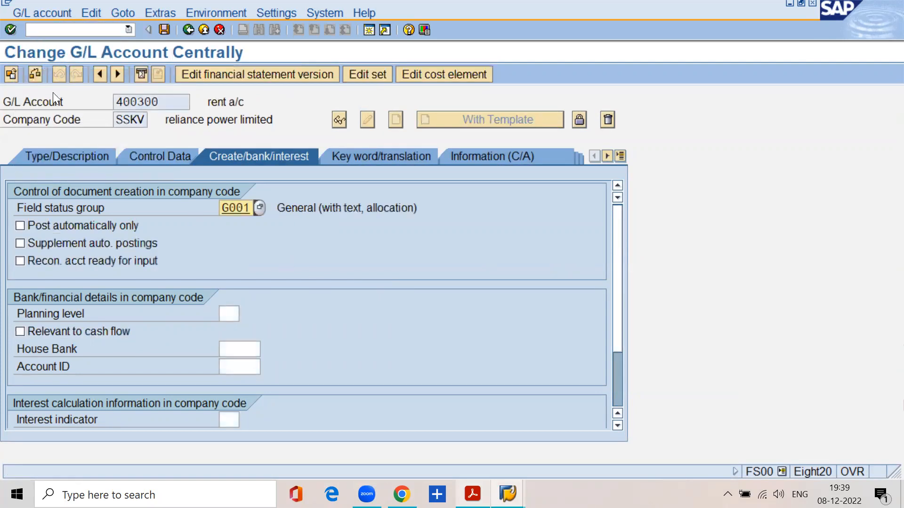
Set the rent account's field status group to G004 and save the account.
{"action": "left_click", "coordinate": [251, 208]}
{"action": "key", "text": "BackSpace"}
{"action": "type", "text": "4"}
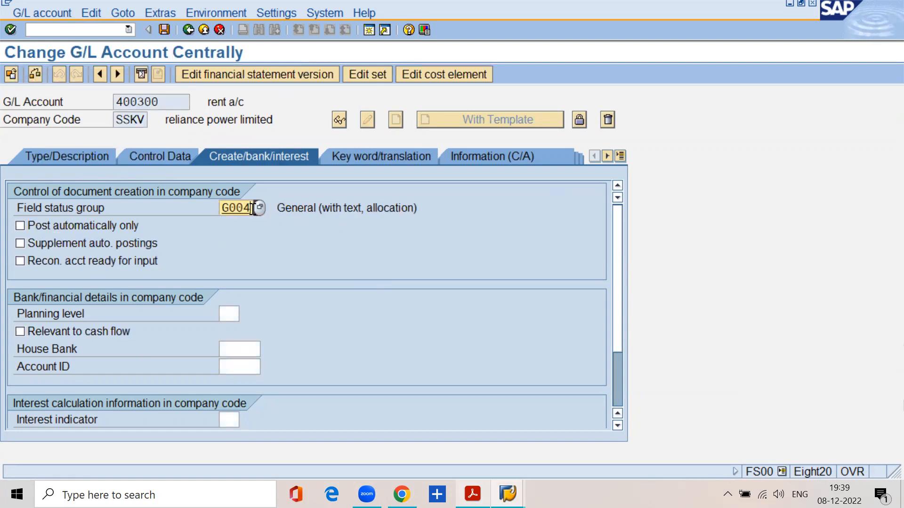
{"action": "key", "text": "ctrl+s"}
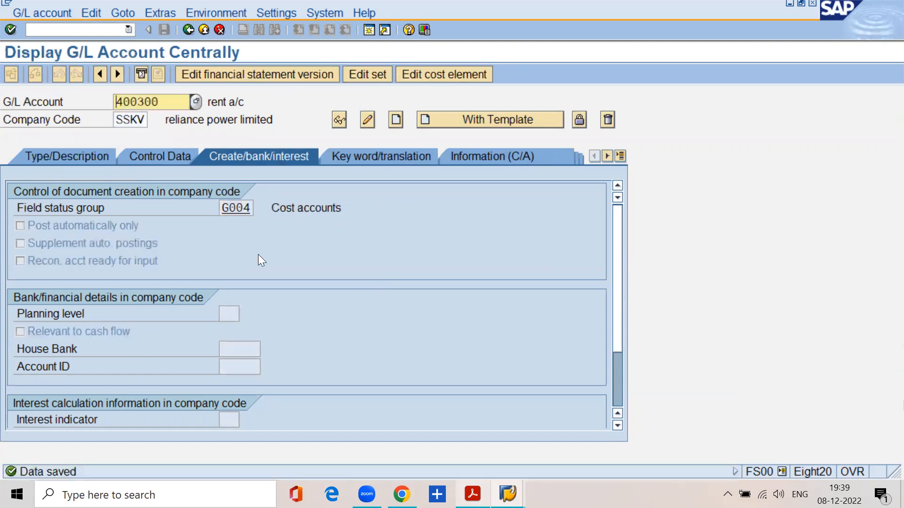
Open transaction OBC4 for maintaining the field status variants.
{"action": "left_click", "coordinate": [507, 494]}
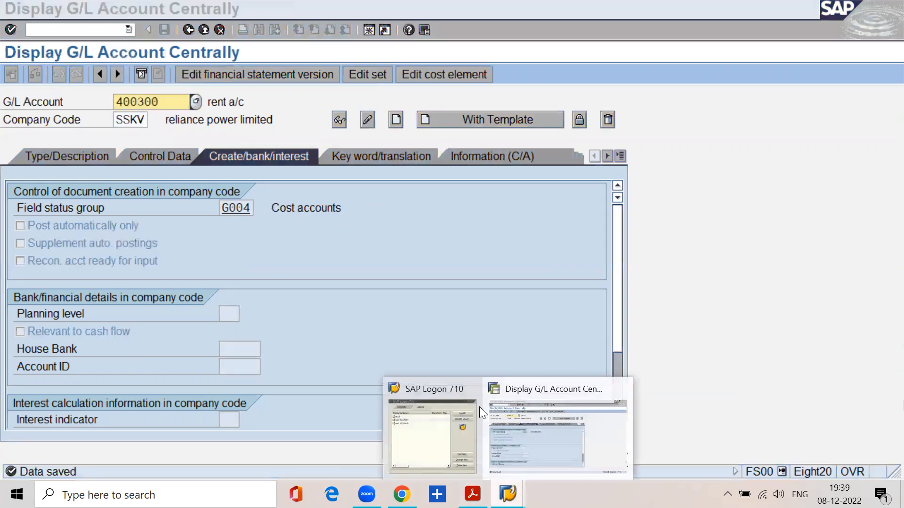
{"action": "left_click", "coordinate": [539, 424]}
{"action": "left_click", "coordinate": [368, 29]}
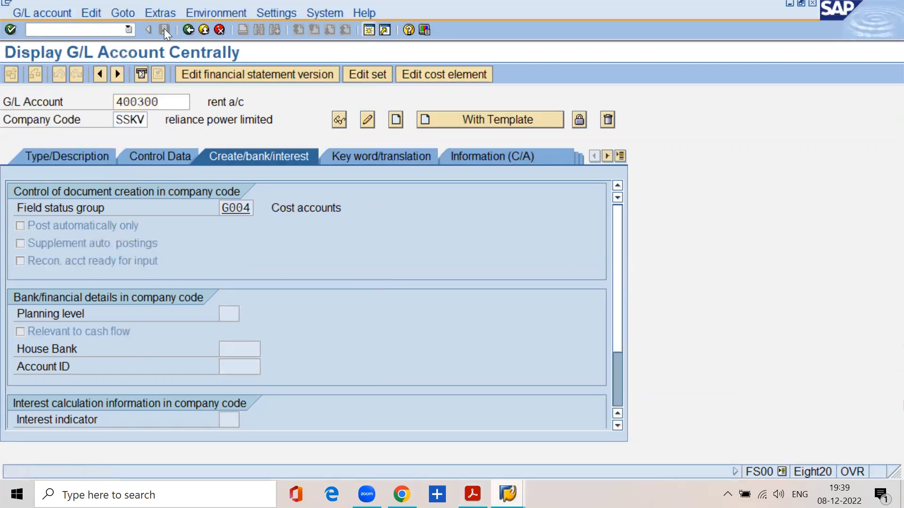
{"action": "type", "text": "obc4"}
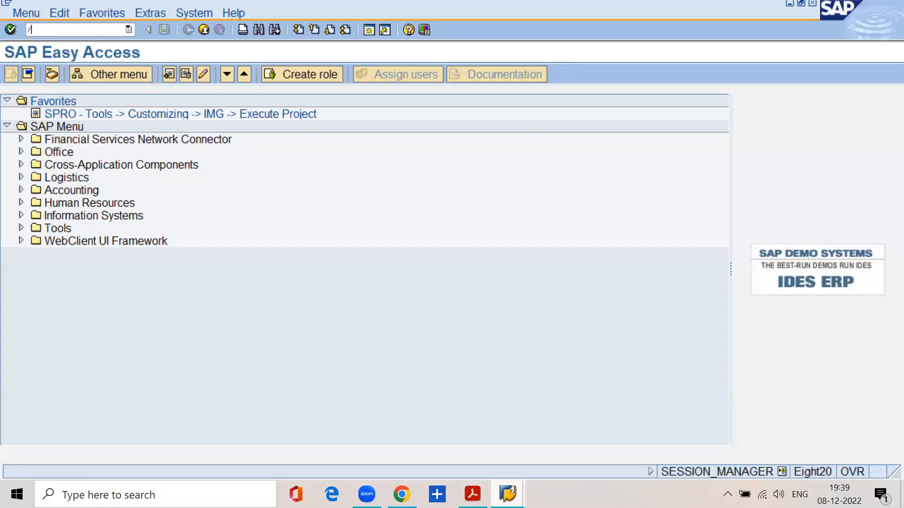
{"action": "key", "text": "Return"}
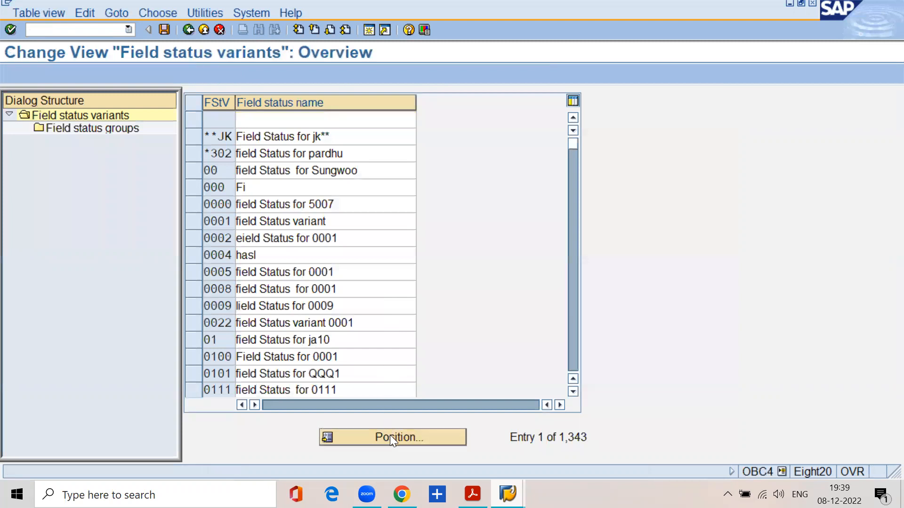
Position the variant list at SSKV and open that variant's field status groups.
{"action": "left_click", "coordinate": [389, 435]}
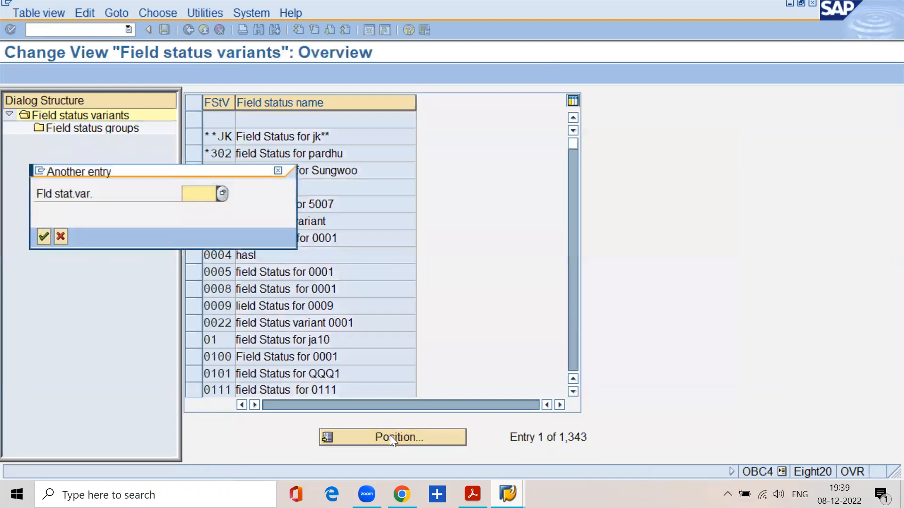
{"action": "type", "text": "sskv"}
{"action": "key", "text": "Return"}
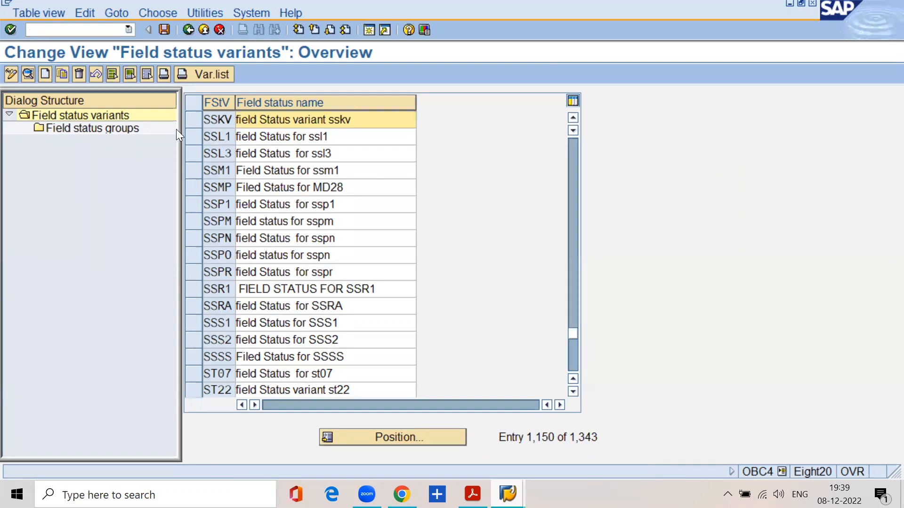
{"action": "left_click", "coordinate": [193, 119]}
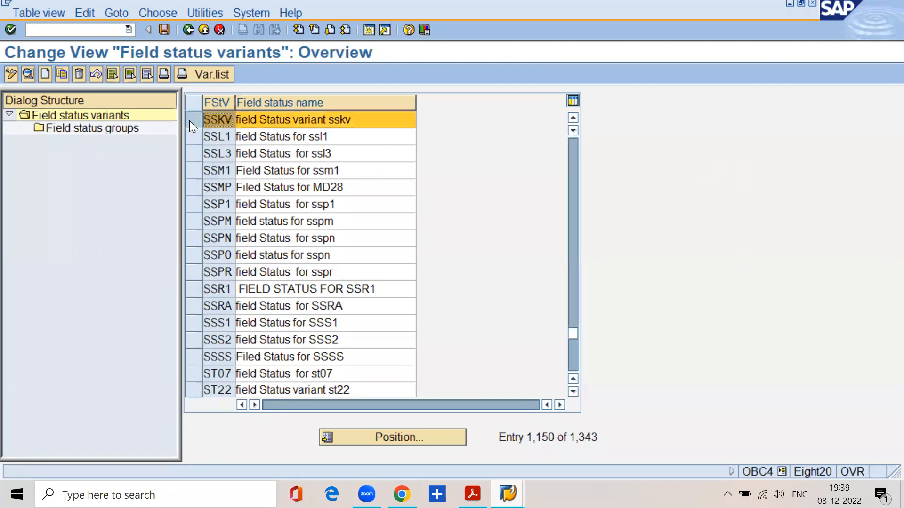
{"action": "double_click", "coordinate": [101, 127]}
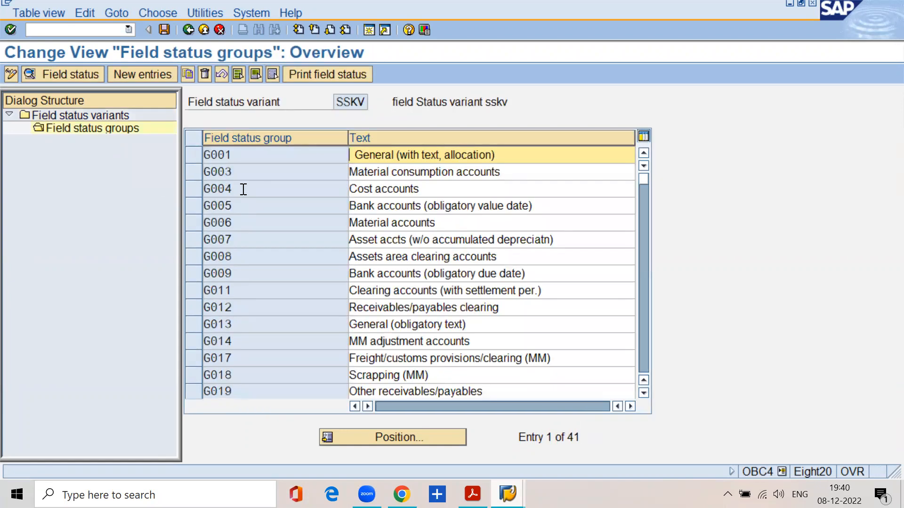
Check the Cost center setting in field status group G004's additional account assignments and return to the group list.
{"action": "double_click", "coordinate": [241, 190]}
{"action": "double_click", "coordinate": [124, 203]}
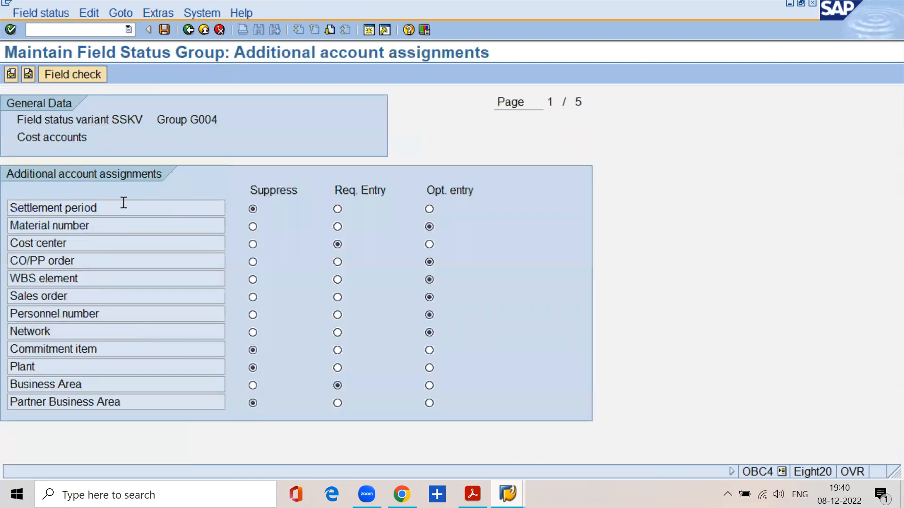
{"action": "left_click", "coordinate": [337, 244]}
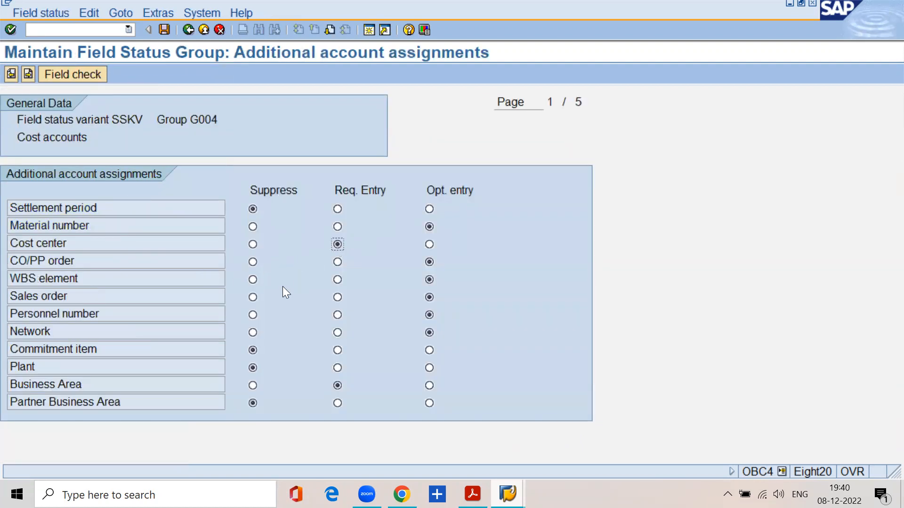
{"action": "left_click", "coordinate": [192, 33]}
{"action": "left_click", "coordinate": [188, 31]}
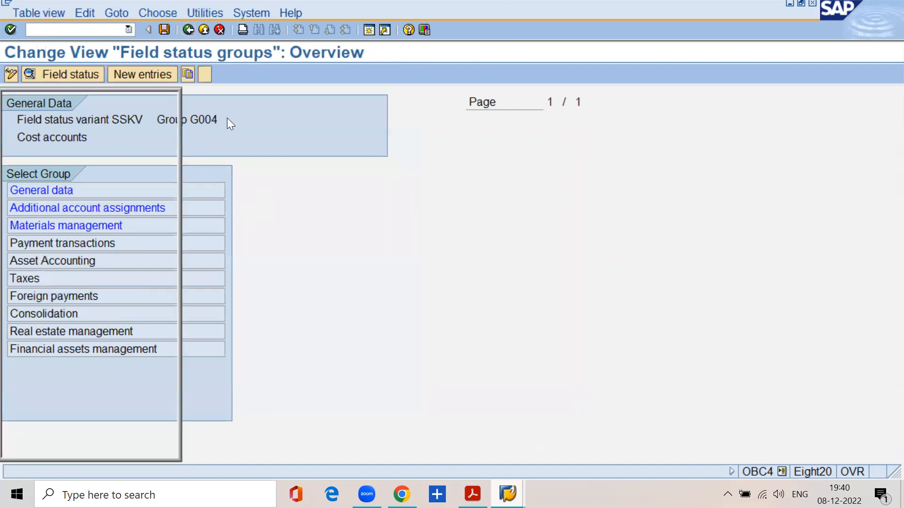
{"action": "left_click_drag", "start_coordinate": [242, 188], "coordinate": [199, 191]}
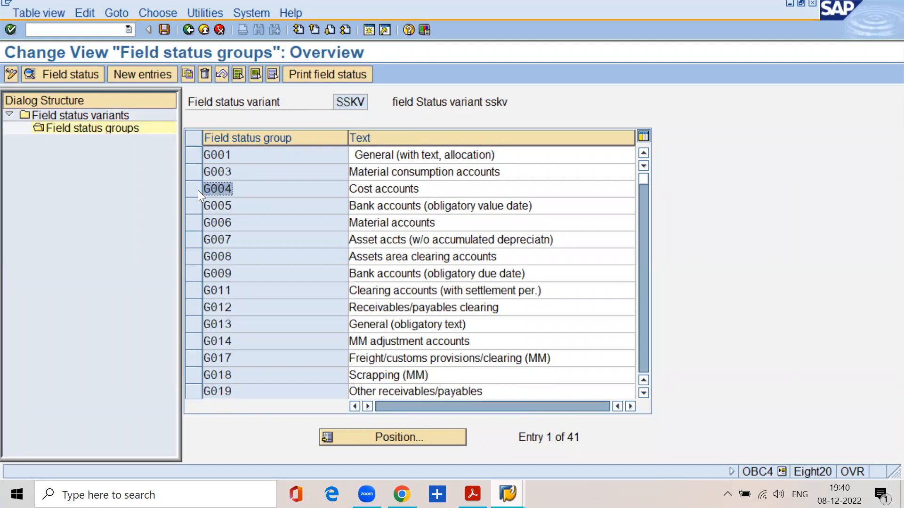
Open the additional account assignments of field status group G001 and set Cost center to required entry.
{"action": "double_click", "coordinate": [239, 155]}
{"action": "double_click", "coordinate": [136, 209]}
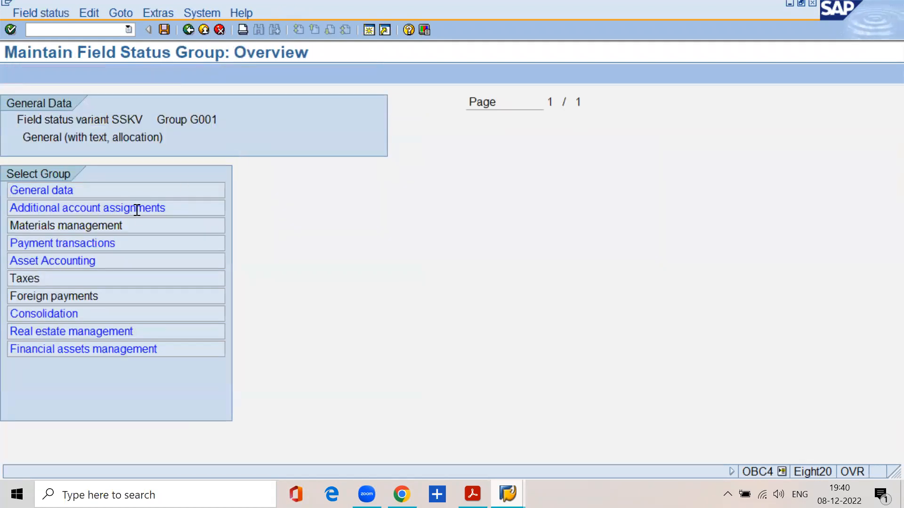
{"action": "left_click", "coordinate": [341, 244]}
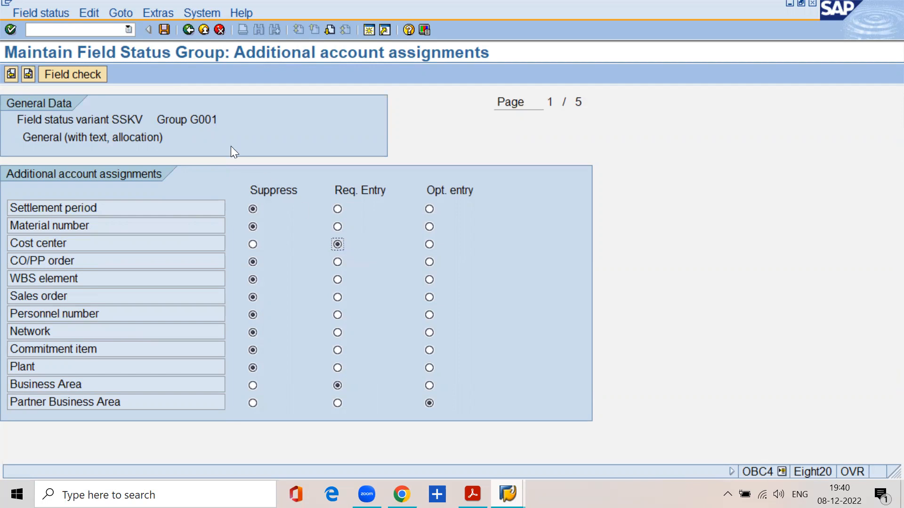
{"action": "left_click_drag", "start_coordinate": [190, 121], "coordinate": [217, 121]}
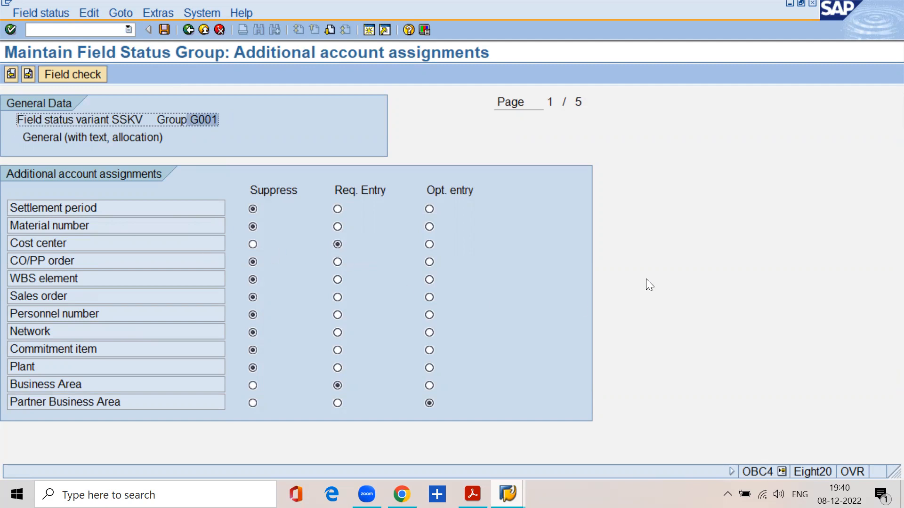
{"action": "left_click", "coordinate": [188, 245]}
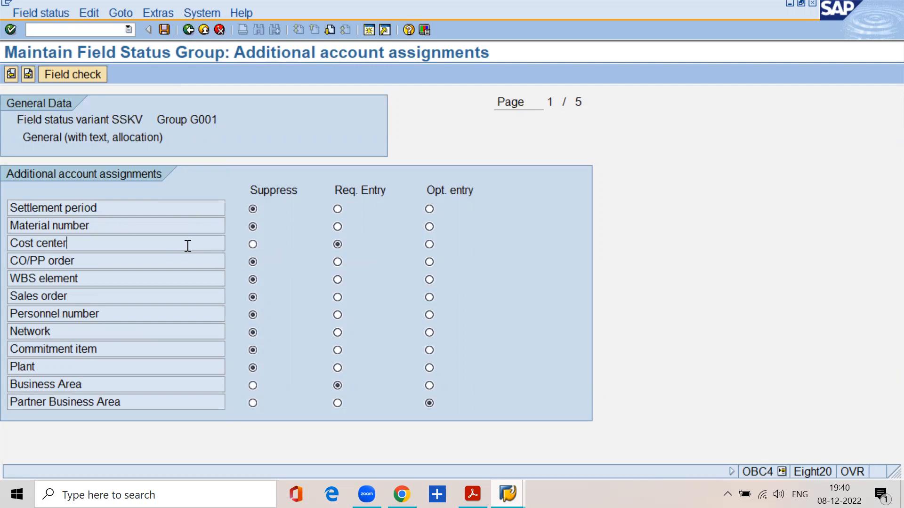
{"action": "left_click", "coordinate": [339, 246]}
{"action": "left_click_drag", "start_coordinate": [189, 120], "coordinate": [222, 121]}
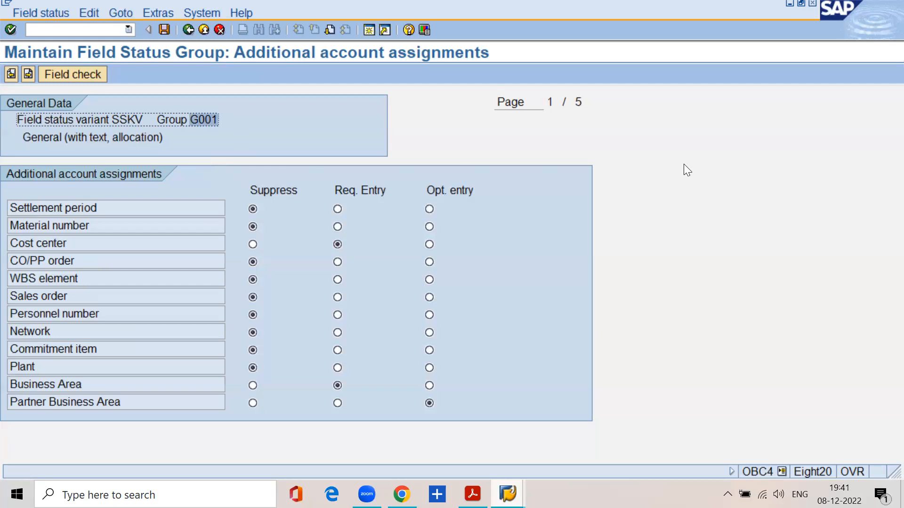
{"action": "left_click", "coordinate": [337, 244]}
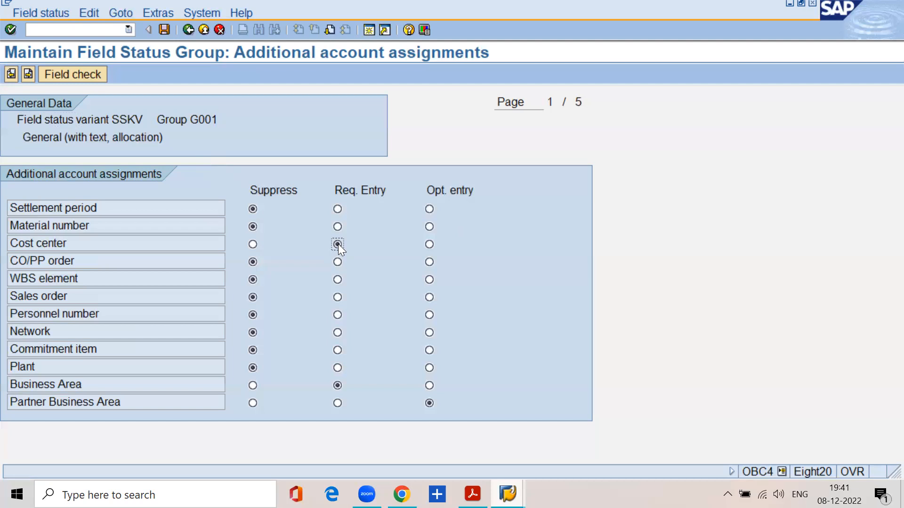
Set Cost center to Suppress in group G001 and return to the list of field status groups.
{"action": "left_click", "coordinate": [253, 243]}
{"action": "left_click", "coordinate": [186, 33]}
{"action": "left_click", "coordinate": [186, 33]}
{"action": "left_click", "coordinate": [246, 188]}
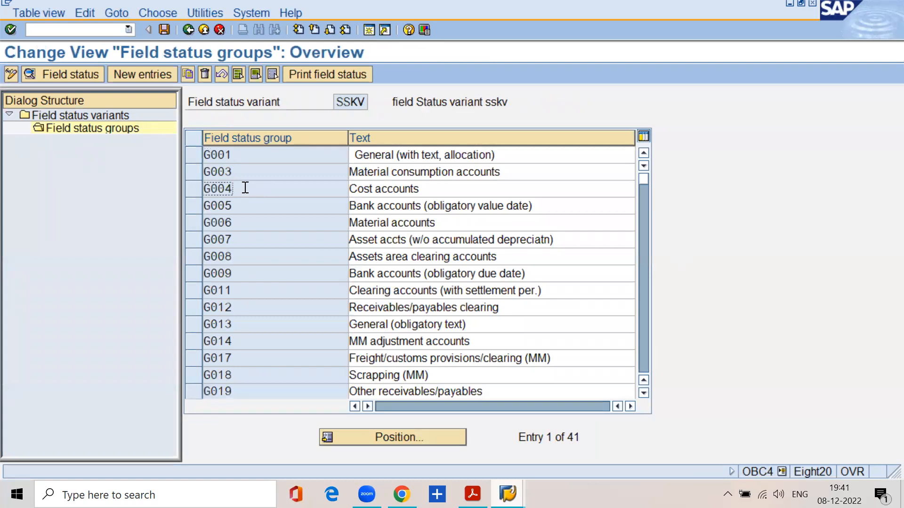
Review the descriptions of field status groups G004, G003 and G001 in variant SSKV and save the changes.
{"action": "left_click_drag", "start_coordinate": [422, 192], "coordinate": [316, 194]}
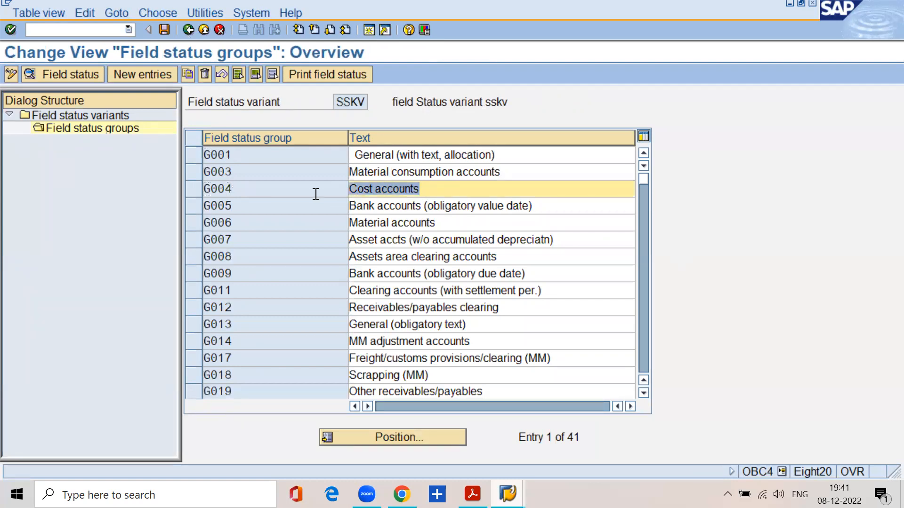
{"action": "left_click", "coordinate": [265, 175]}
{"action": "left_click_drag", "start_coordinate": [525, 174], "coordinate": [316, 177]}
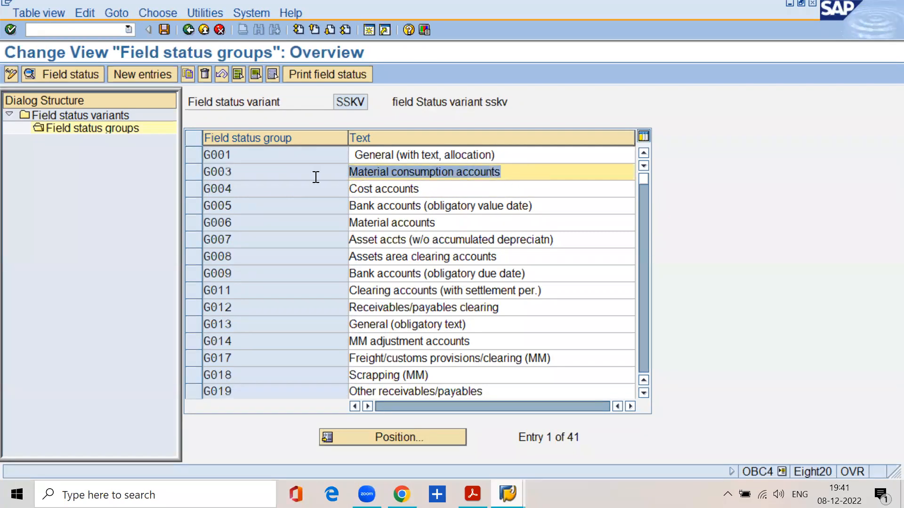
{"action": "left_click", "coordinate": [262, 151]}
{"action": "left_click_drag", "start_coordinate": [530, 153], "coordinate": [315, 151]}
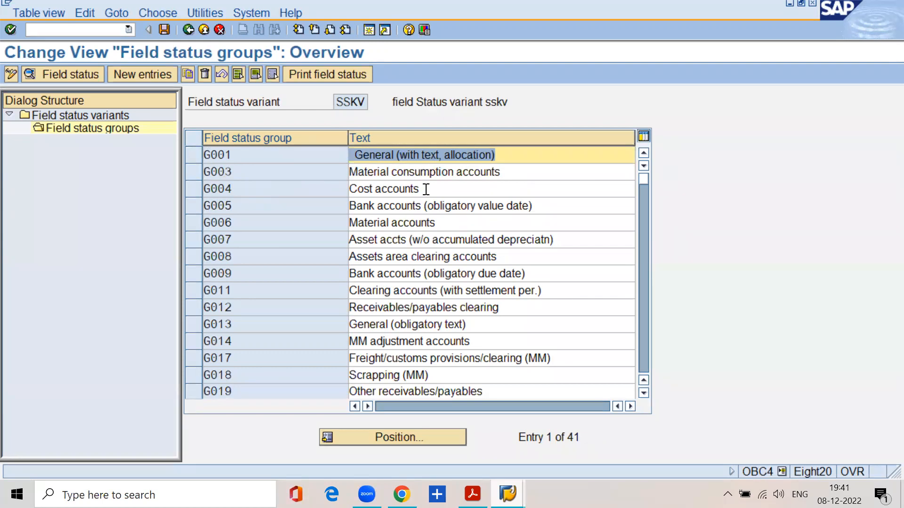
{"action": "left_click_drag", "start_coordinate": [425, 190], "coordinate": [351, 191]}
{"action": "left_click", "coordinate": [261, 191]}
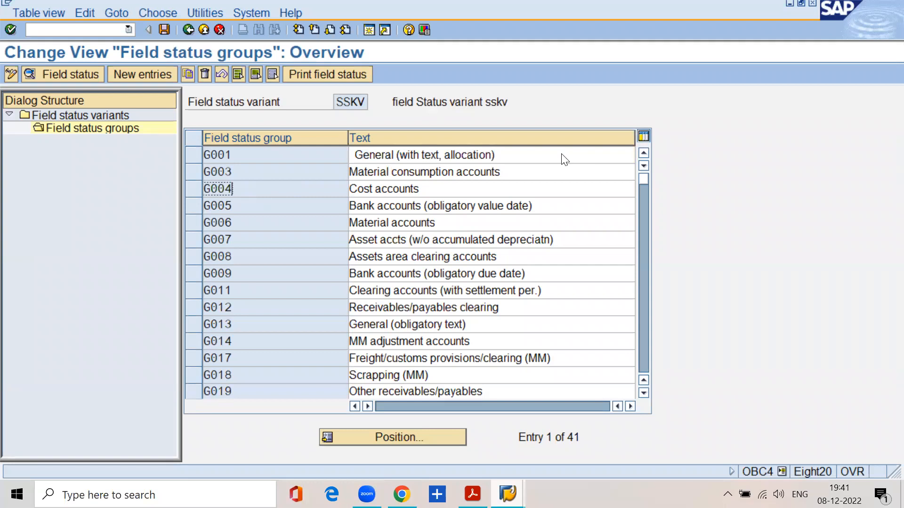
{"action": "left_click", "coordinate": [164, 30]}
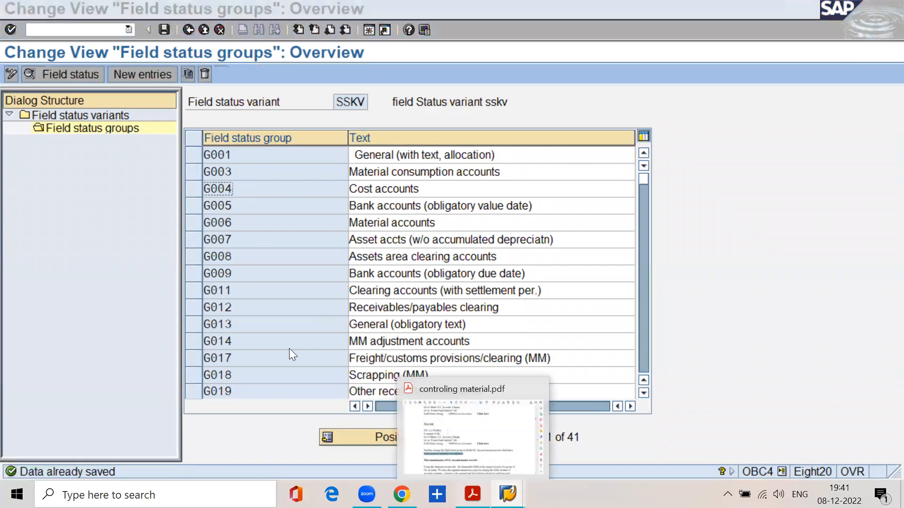
Switch to controling material.pdf and find the heading on mass maintenance of GL account master records.
{"action": "left_click", "coordinate": [473, 494]}
{"action": "scroll", "coordinate": [346, 303], "scroll_direction": "down", "scroll_amount": 3}
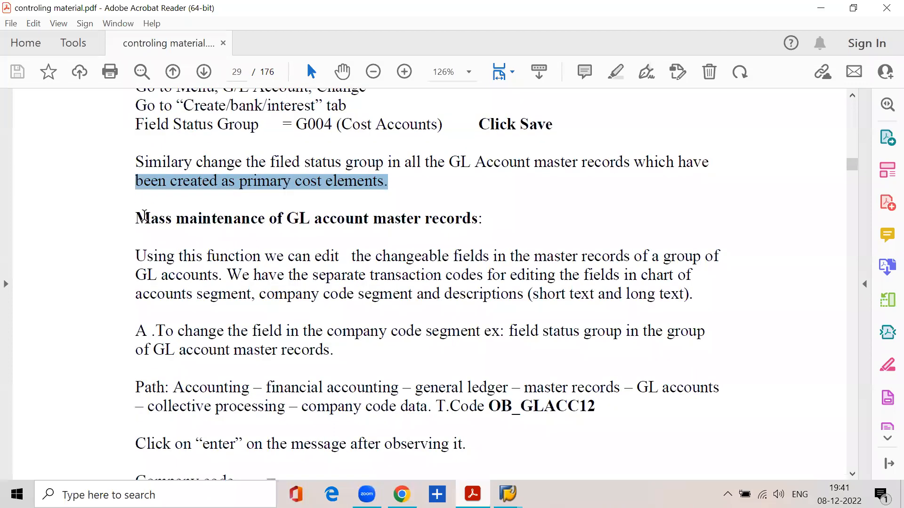
{"action": "left_click", "coordinate": [146, 218]}
{"action": "left_click_drag", "start_coordinate": [136, 219], "coordinate": [477, 219]}
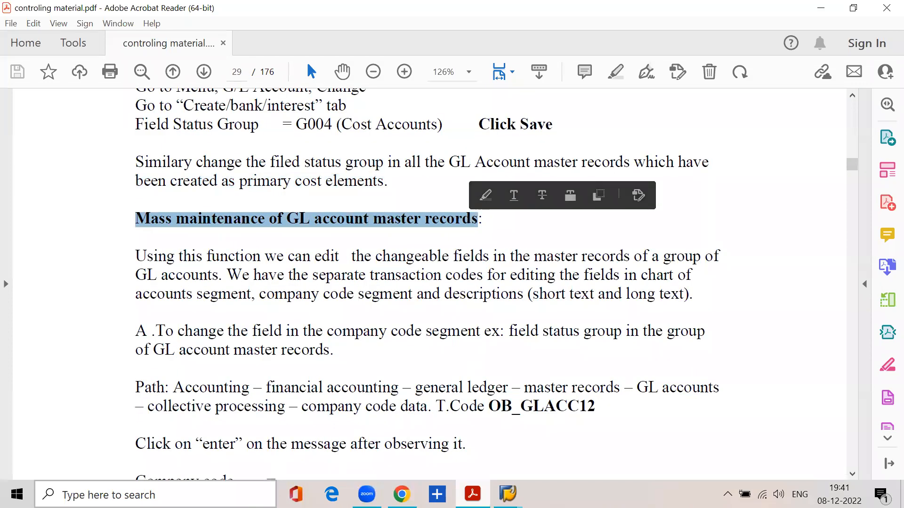
Open Word, create a blank document and enter 500 at font size 28.
{"action": "left_click", "coordinate": [139, 494]}
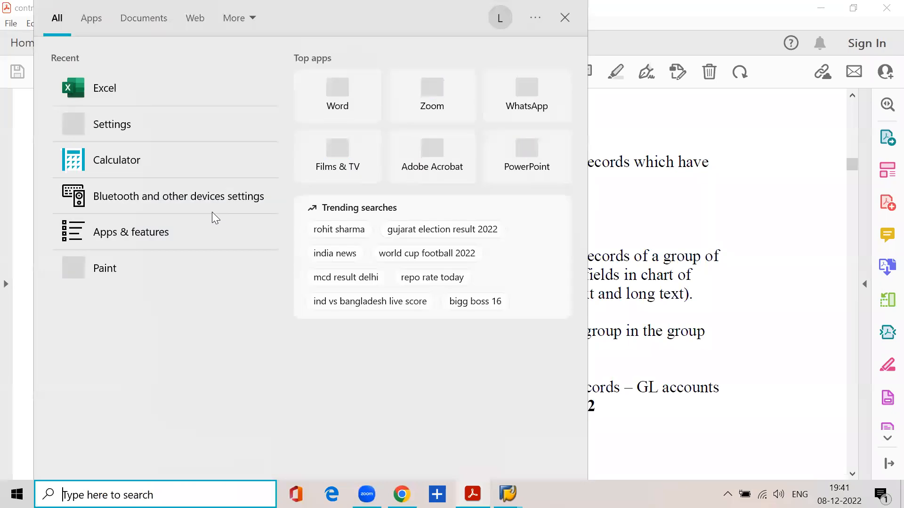
{"action": "left_click", "coordinate": [333, 106]}
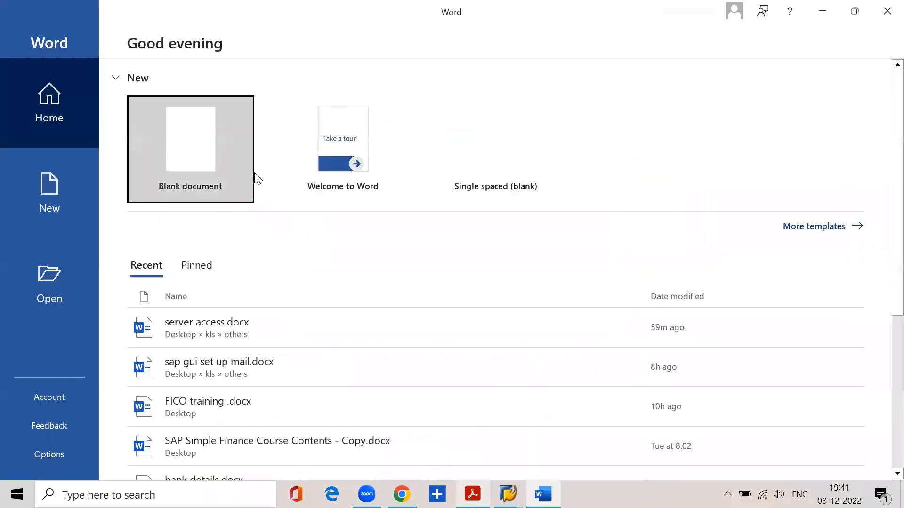
{"action": "left_click", "coordinate": [199, 156]}
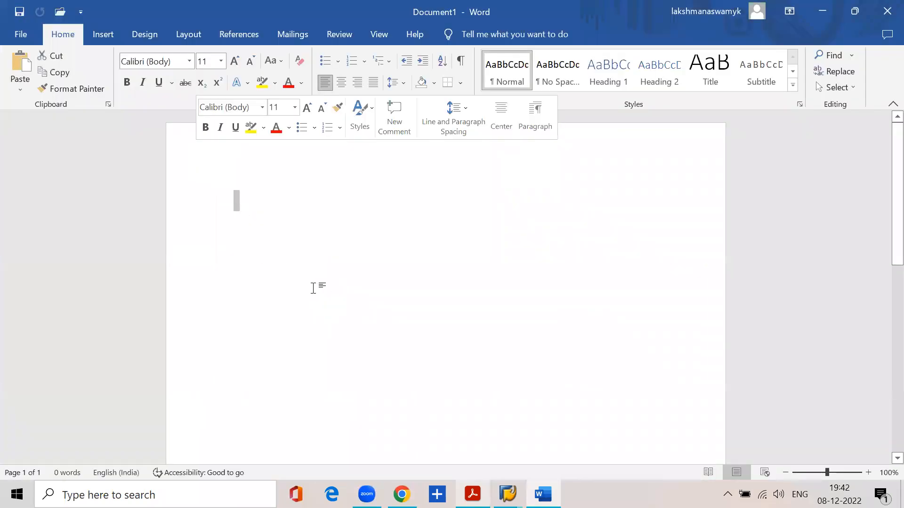
{"action": "left_click", "coordinate": [221, 62]}
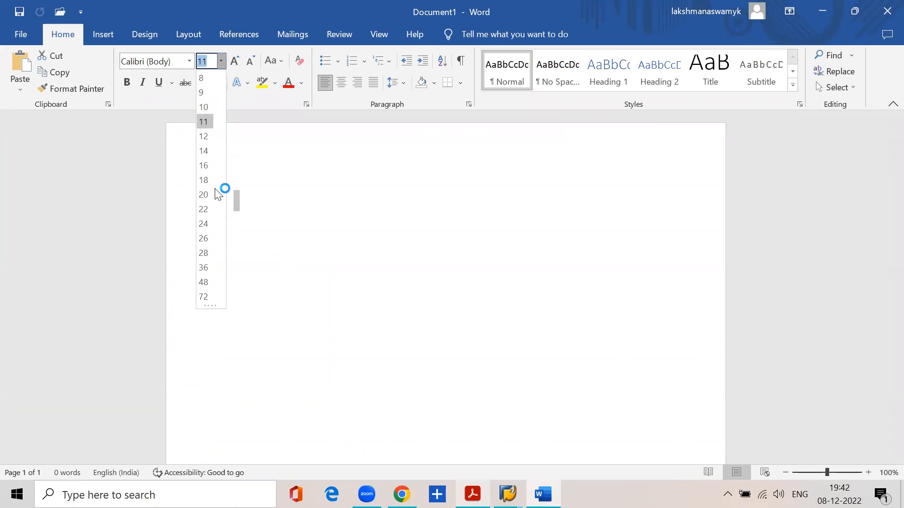
{"action": "left_click", "coordinate": [210, 254]}
{"action": "type", "text": "500"}
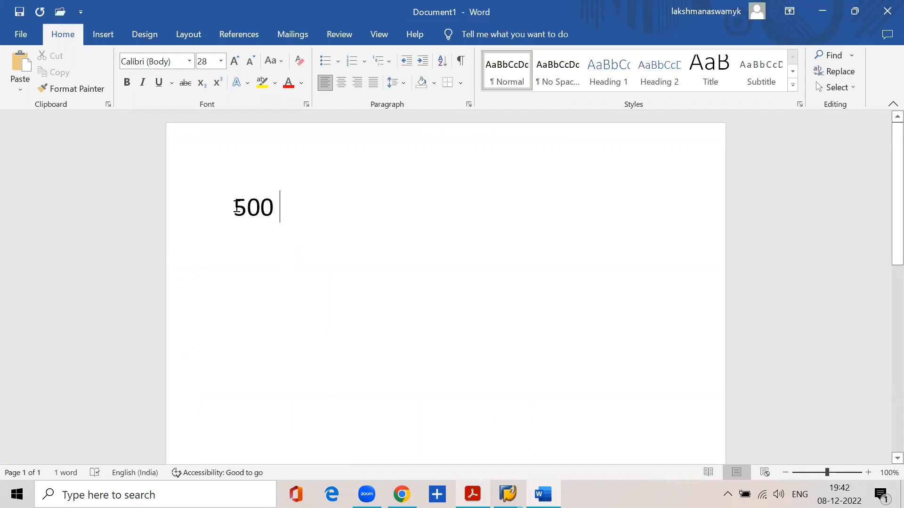
Highlight the number 500 as the example quantity and minimize the Word document.
{"action": "left_click_drag", "start_coordinate": [235, 208], "coordinate": [278, 206]}
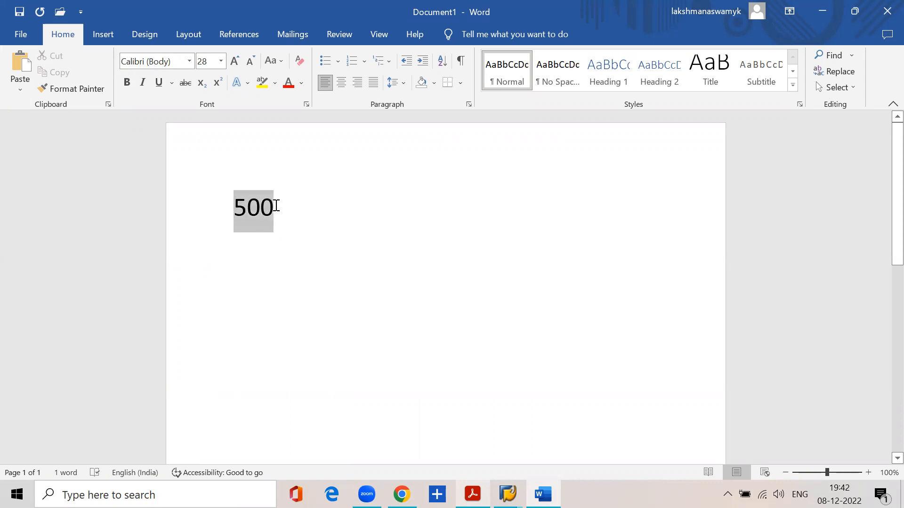
{"action": "left_click", "coordinate": [301, 276]}
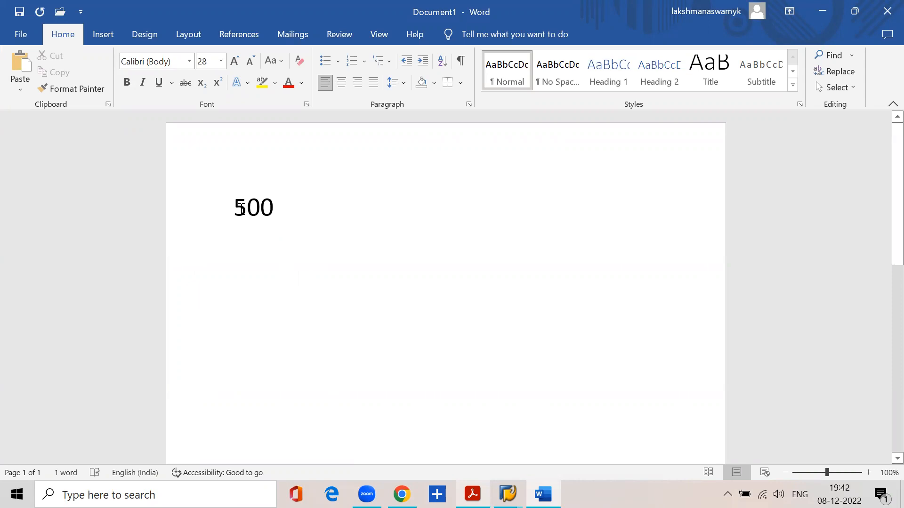
{"action": "left_click_drag", "start_coordinate": [246, 208], "coordinate": [286, 208]}
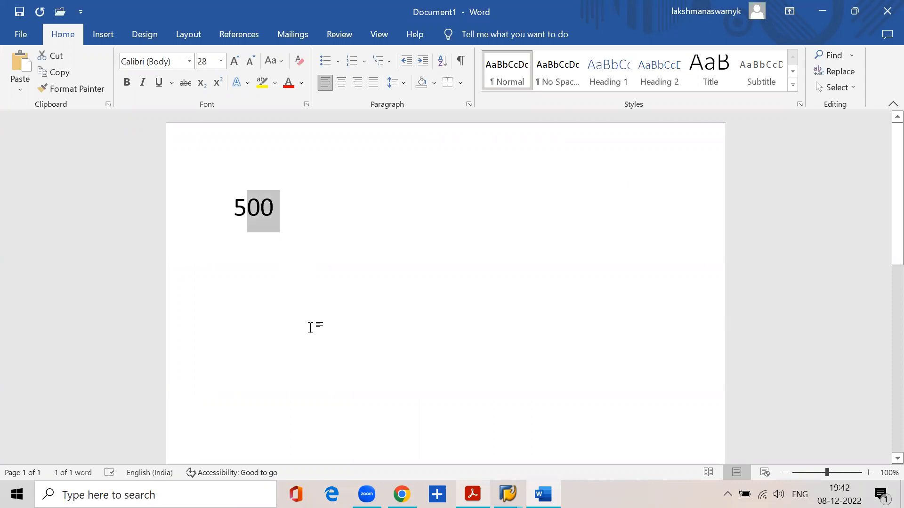
{"action": "left_click", "coordinate": [311, 327]}
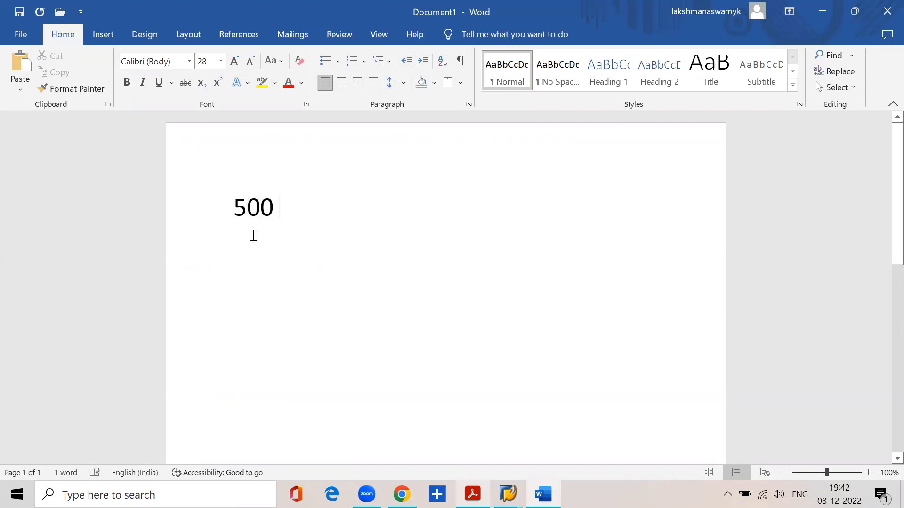
{"action": "left_click_drag", "start_coordinate": [234, 197], "coordinate": [287, 206]}
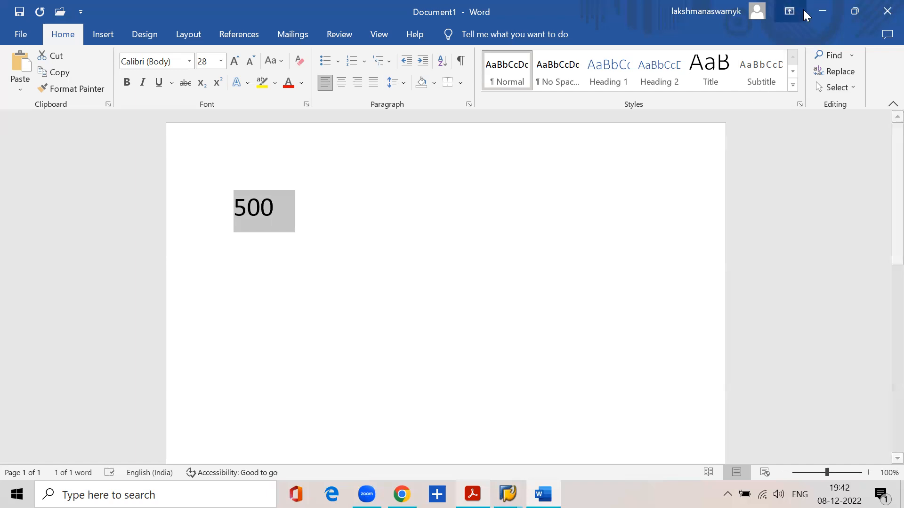
{"action": "left_click", "coordinate": [822, 11]}
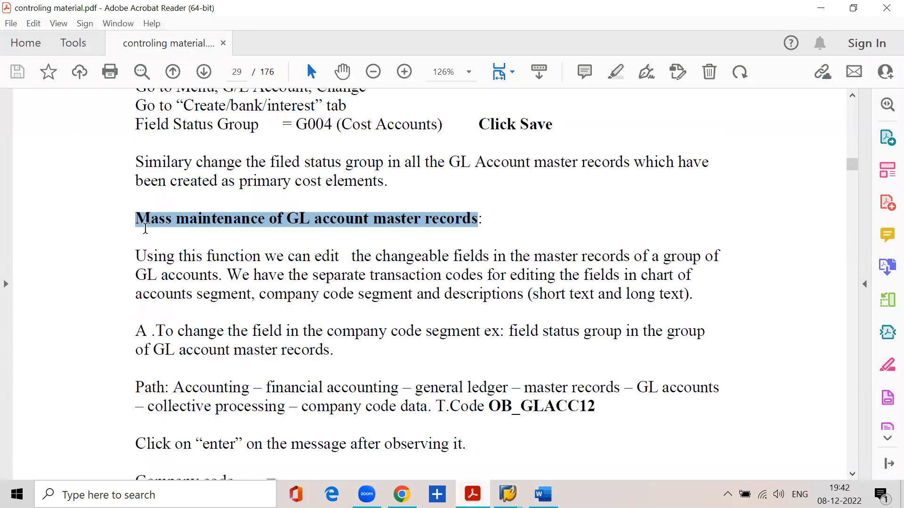
Read the PDF's section on mass maintenance of GL accounts, including the procedure for changing company code segment fields.
{"action": "left_click_drag", "start_coordinate": [314, 225], "coordinate": [488, 221]}
{"action": "left_click_drag", "start_coordinate": [134, 257], "coordinate": [719, 257]}
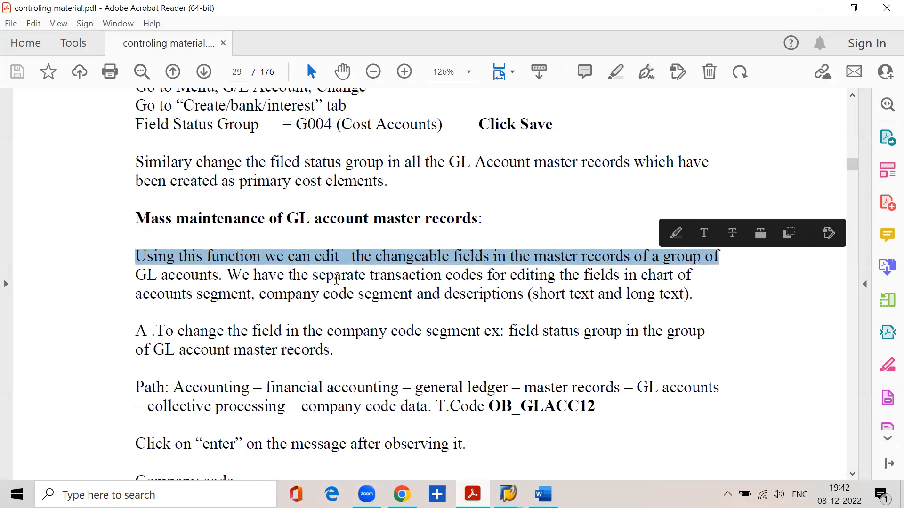
{"action": "left_click", "coordinate": [222, 275]}
{"action": "left_click_drag", "start_coordinate": [228, 275], "coordinate": [628, 276]}
{"action": "left_click_drag", "start_coordinate": [259, 294], "coordinate": [684, 297]}
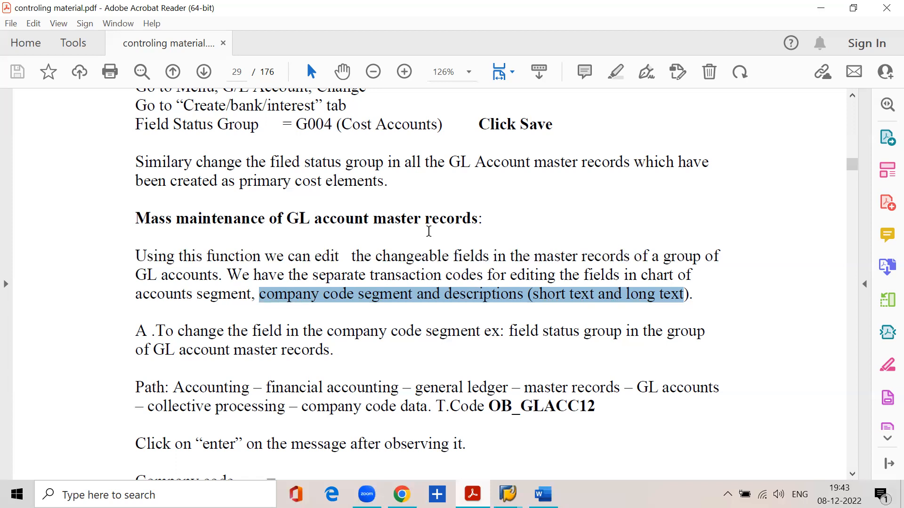
{"action": "left_click_drag", "start_coordinate": [157, 329], "coordinate": [666, 332]}
{"action": "left_click_drag", "start_coordinate": [136, 350], "coordinate": [335, 352]}
{"action": "scroll", "coordinate": [335, 352], "scroll_direction": "down", "scroll_amount": 5}
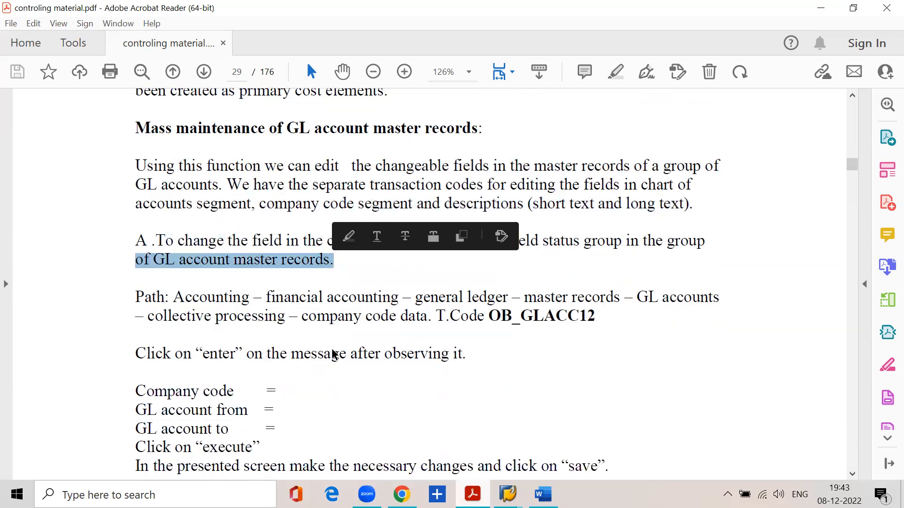
Switch to the SAP session showing the G/L account and return it to SAP Easy Access with /n.
{"action": "mouse_move", "coordinate": [508, 494]}
{"action": "left_click", "coordinate": [507, 453]}
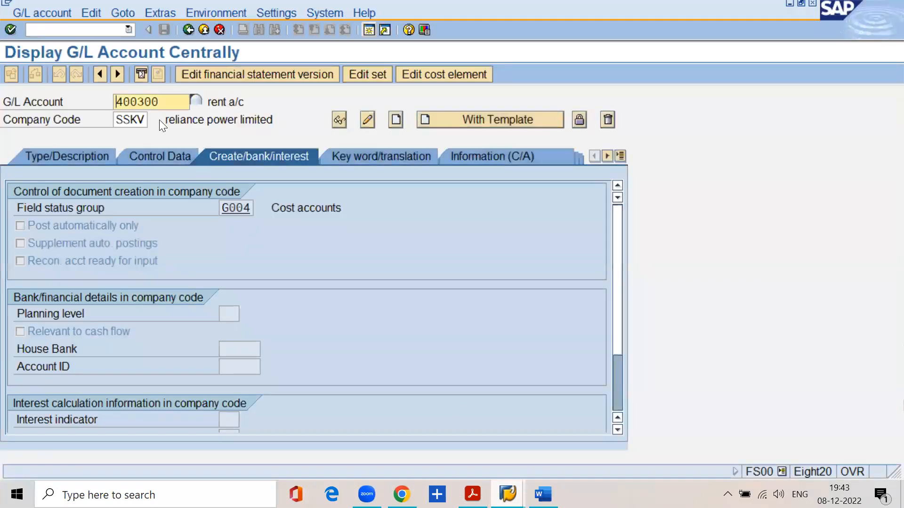
{"action": "left_click", "coordinate": [99, 29]}
{"action": "type", "text": "/n"}
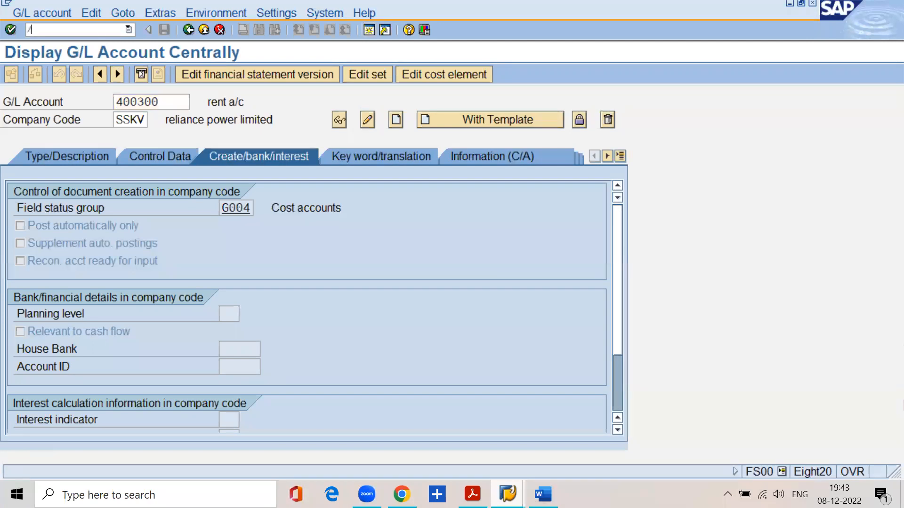
{"action": "key", "text": "Return"}
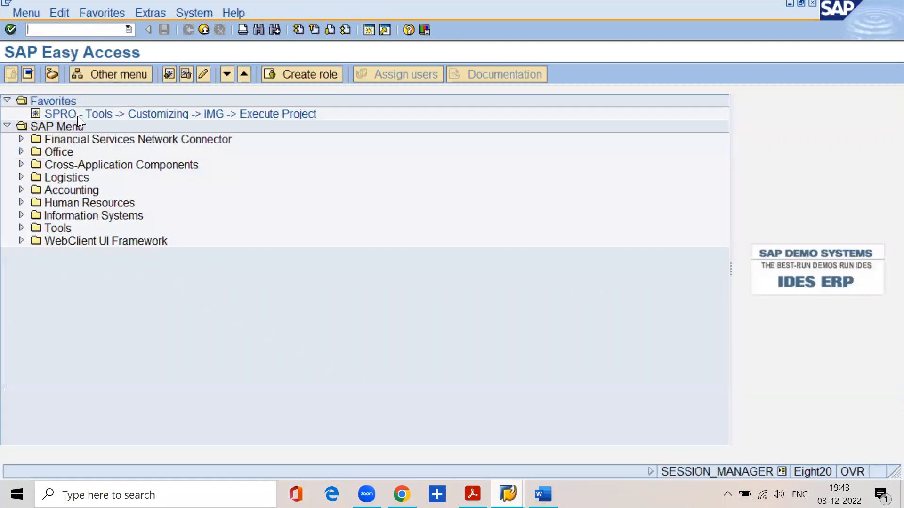
Open OB_GLACC12 - Company Code Data under Accounting, Financial Accounting, General Ledger, Master Records, G/L Accounts, Collective Processing.
{"action": "left_click", "coordinate": [17, 190]}
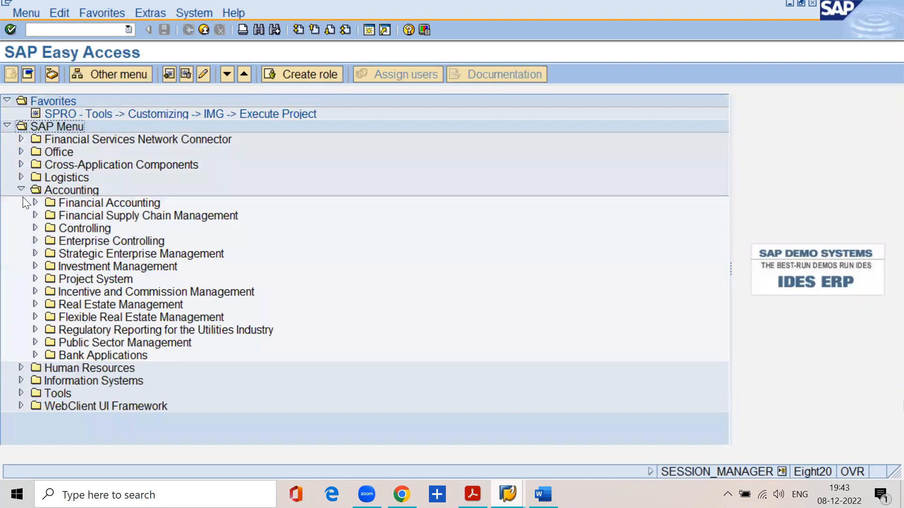
{"action": "left_click", "coordinate": [35, 203]}
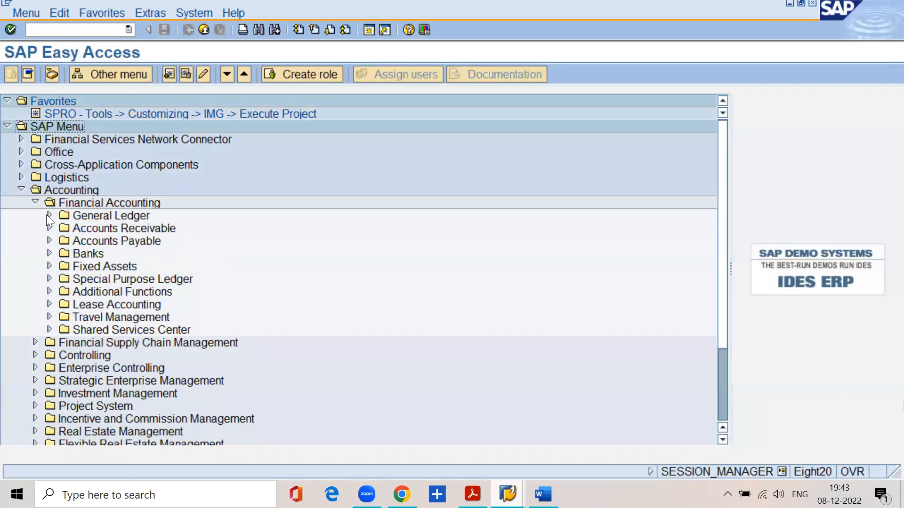
{"action": "left_click", "coordinate": [47, 215]}
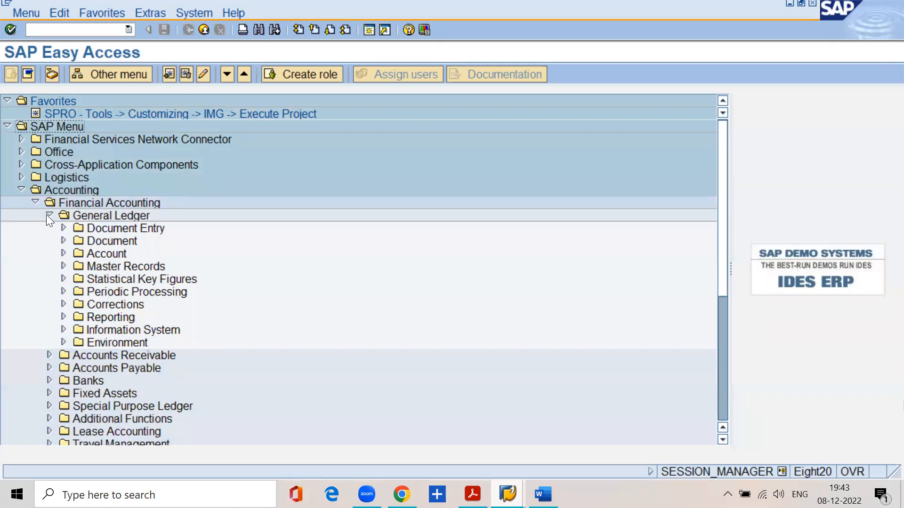
{"action": "left_click", "coordinate": [62, 266]}
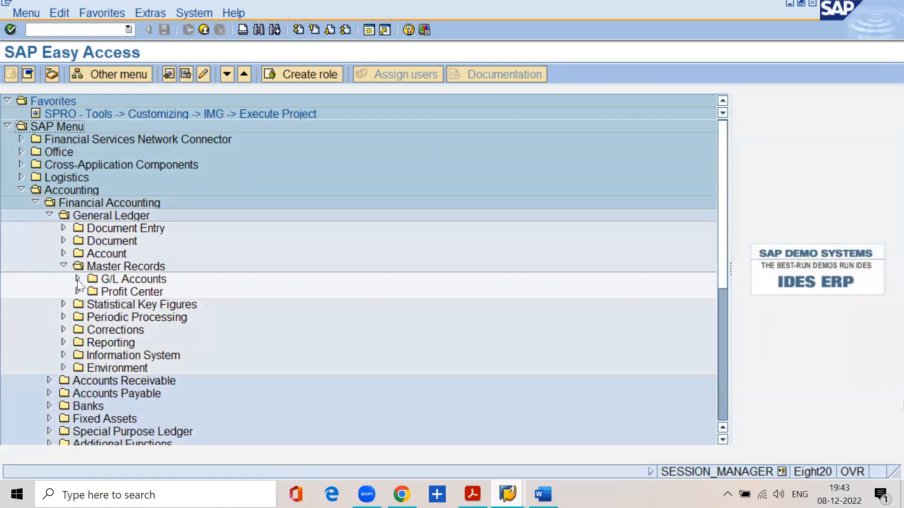
{"action": "left_click", "coordinate": [77, 279]}
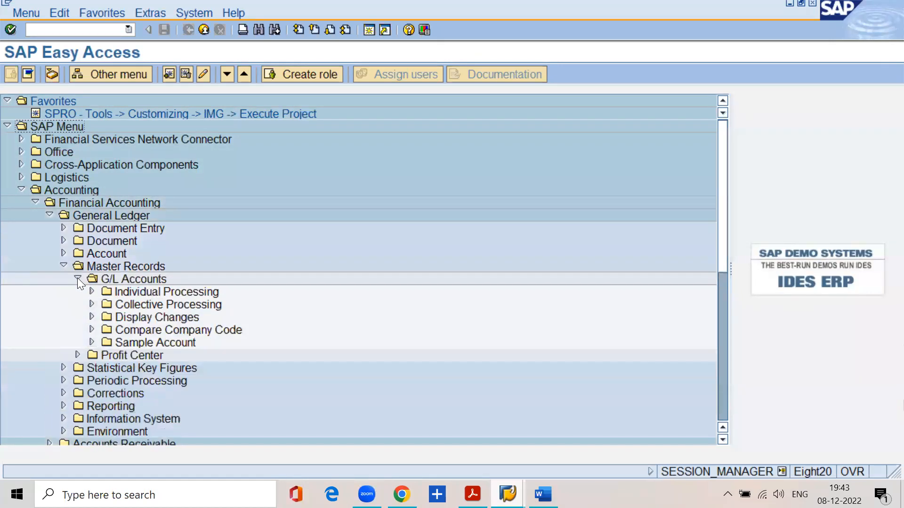
{"action": "left_click", "coordinate": [92, 304]}
{"action": "left_click", "coordinate": [232, 331]}
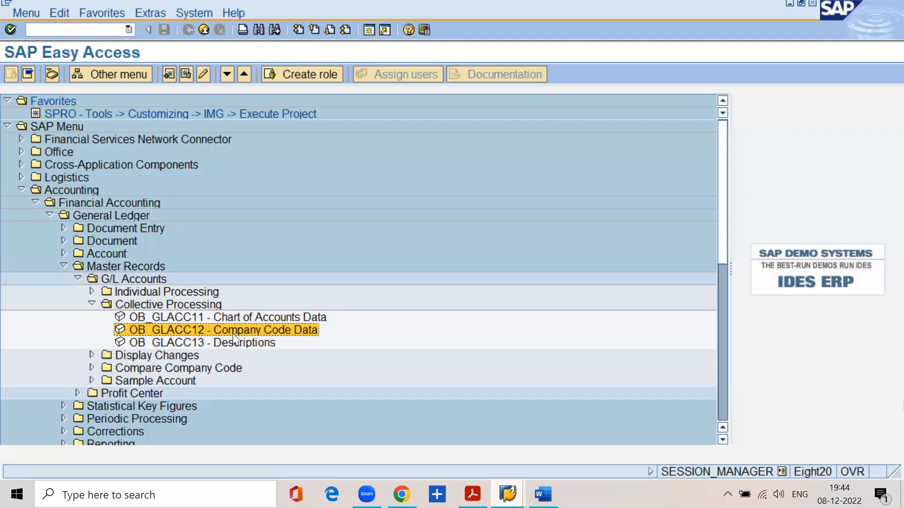
{"action": "double_click", "coordinate": [179, 329]}
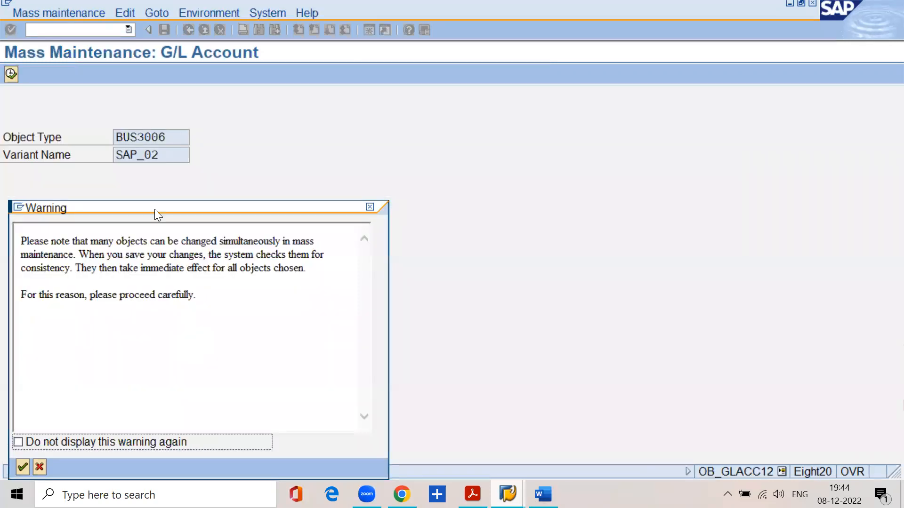
Move the mass maintenance warning clear of the fields and read its text on simultaneous changes.
{"action": "left_click_drag", "start_coordinate": [153, 207], "coordinate": [476, 113]}
{"action": "left_click_drag", "start_coordinate": [341, 147], "coordinate": [636, 150]}
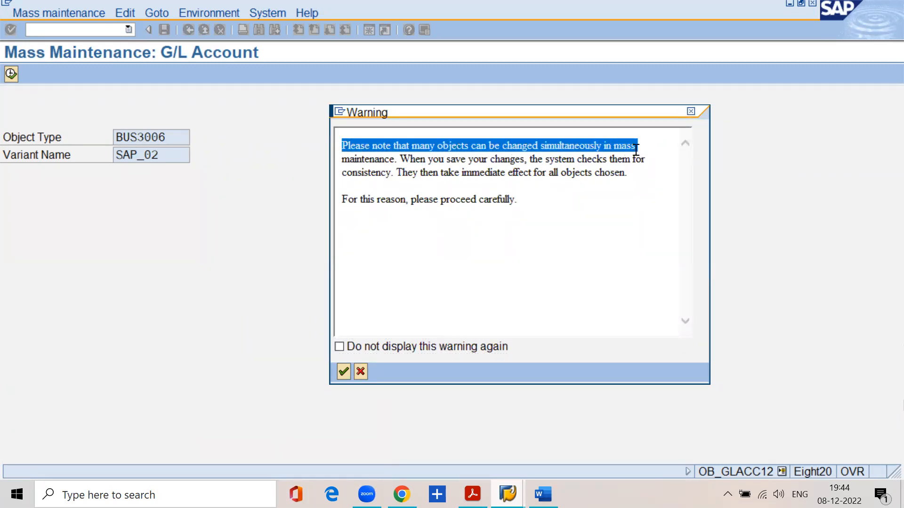
{"action": "left_click", "coordinate": [400, 161]}
{"action": "left_click_drag", "start_coordinate": [399, 160], "coordinate": [645, 161]}
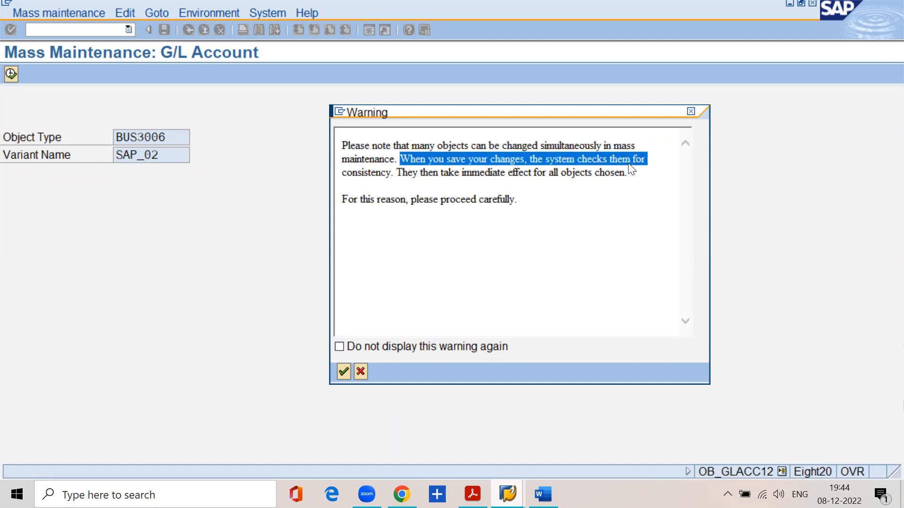
{"action": "left_click", "coordinate": [397, 172]}
{"action": "left_click_drag", "start_coordinate": [396, 172], "coordinate": [490, 211]}
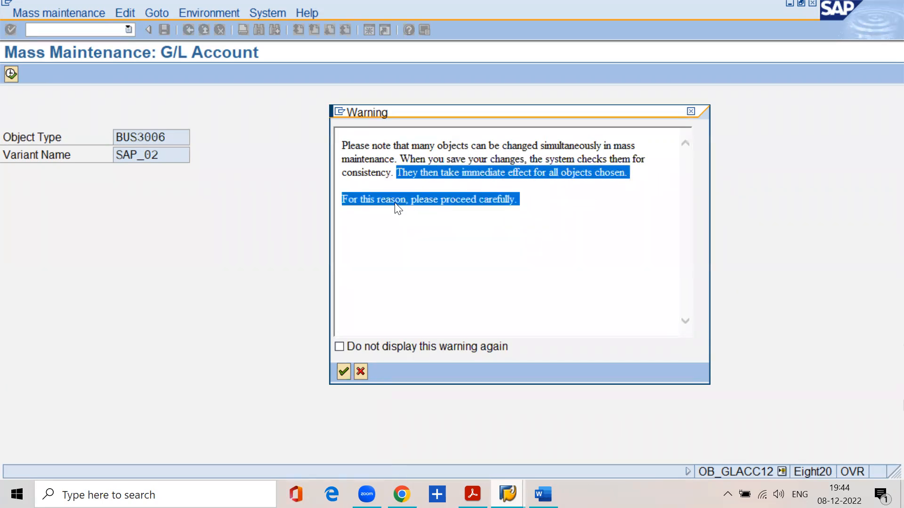
{"action": "left_click", "coordinate": [420, 210]}
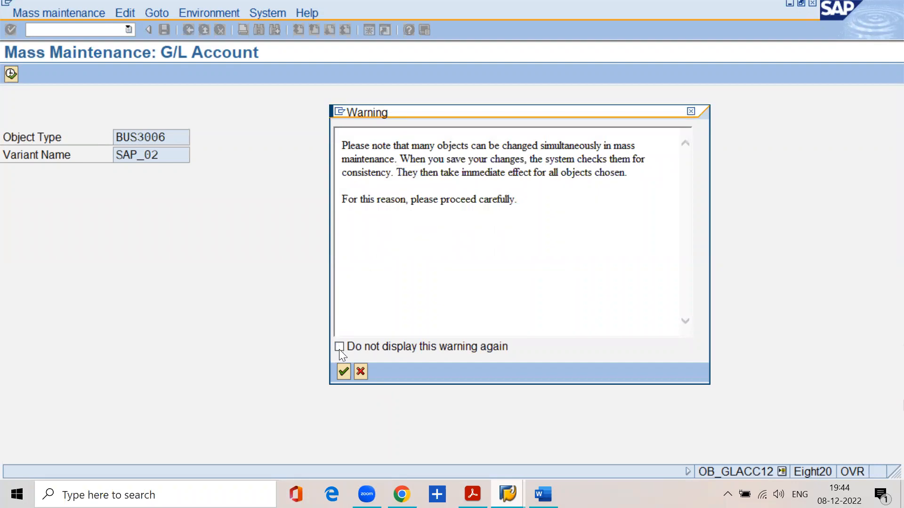
Accept the warning and display the records for company code SSKV, G/L accounts 400000 to 400599.
{"action": "left_click", "coordinate": [344, 371]}
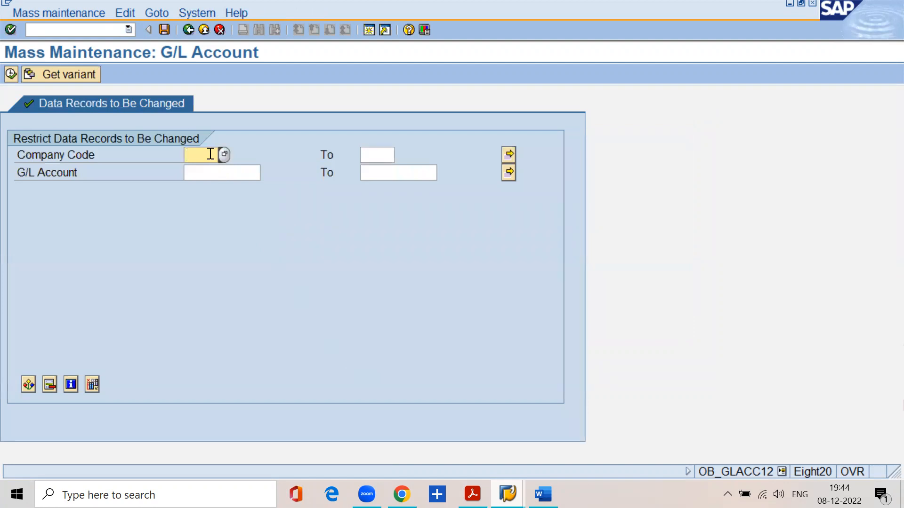
{"action": "type", "text": "sskv"}
{"action": "left_click", "coordinate": [197, 171]}
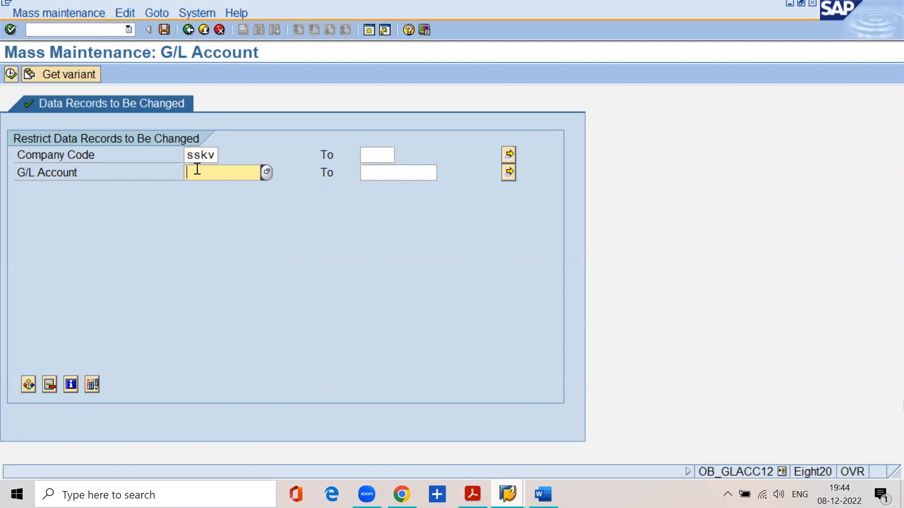
{"action": "type", "text": "400000"}
{"action": "key", "text": "Tab"}
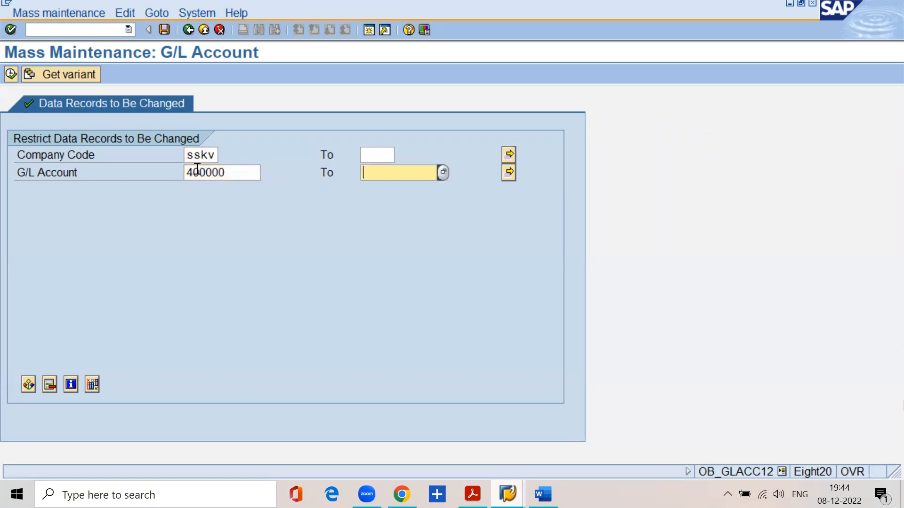
{"action": "type", "text": "400599"}
{"action": "left_click", "coordinate": [12, 73]}
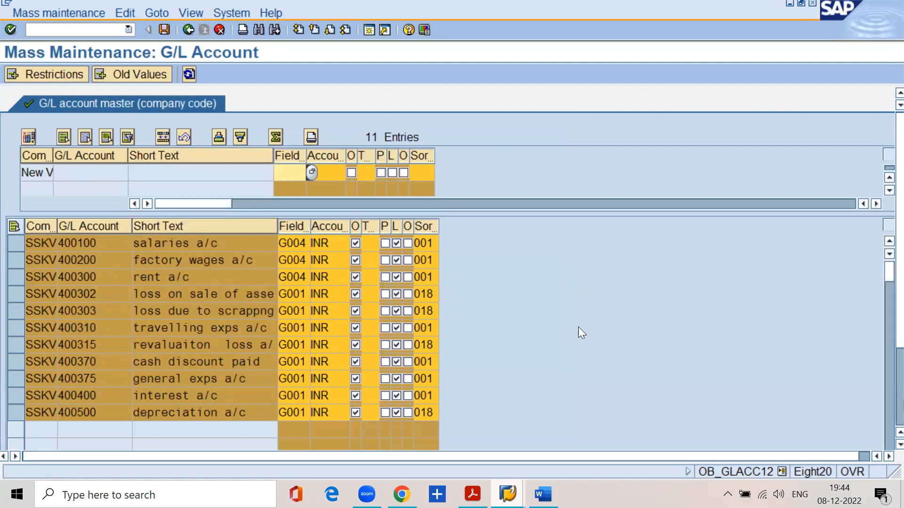
Check the PDF procedure, widen the Field status group column and set G004 for G/L accounts 400302, 400303 and 400310.
{"action": "left_click", "coordinate": [472, 494]}
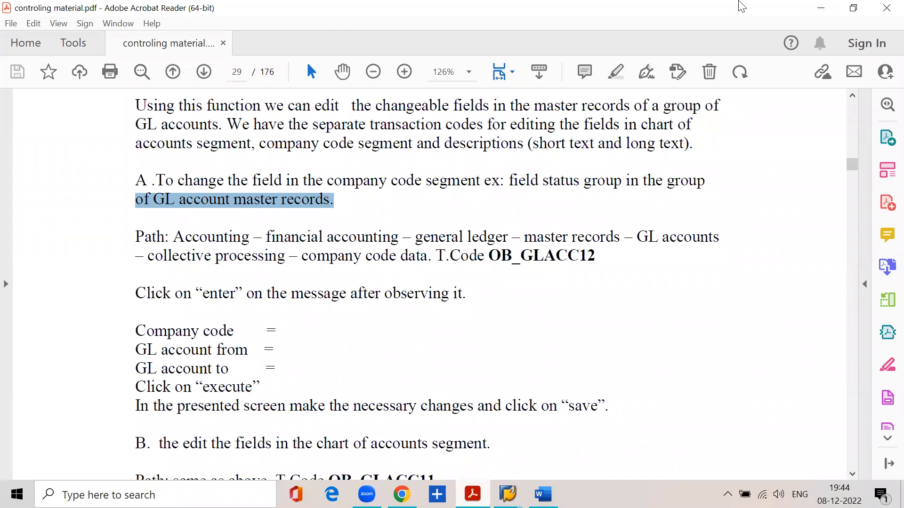
{"action": "left_click", "coordinate": [821, 7]}
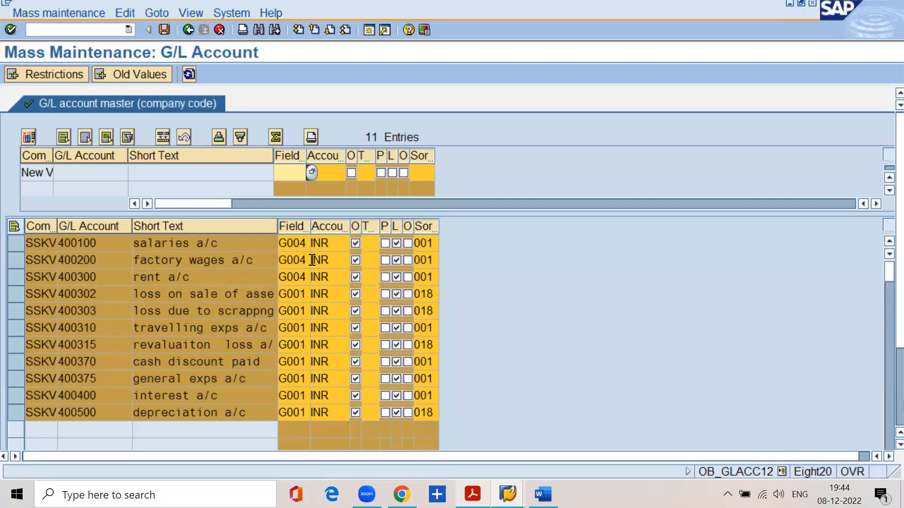
{"action": "left_click_drag", "start_coordinate": [309, 229], "coordinate": [416, 231]}
{"action": "left_click", "coordinate": [319, 292]}
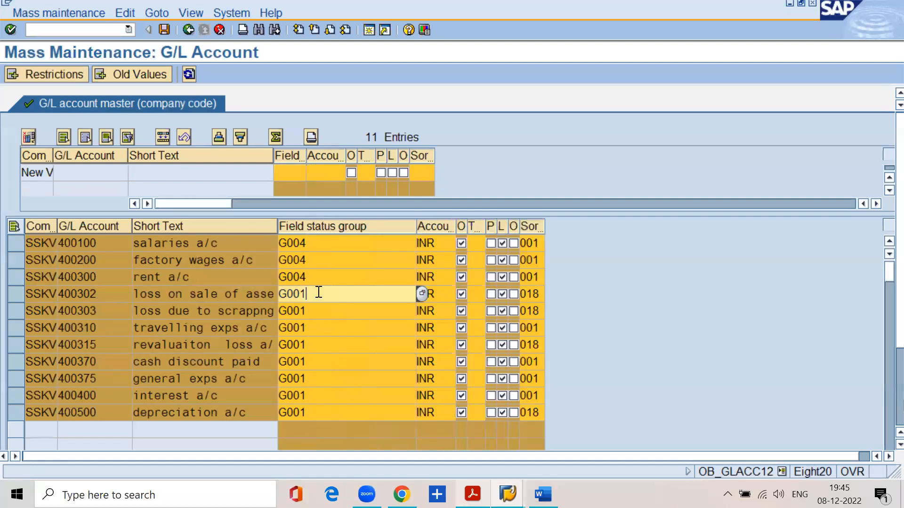
{"action": "key", "text": "BackSpace"}
{"action": "type", "text": "4"}
{"action": "key", "text": "Down"}
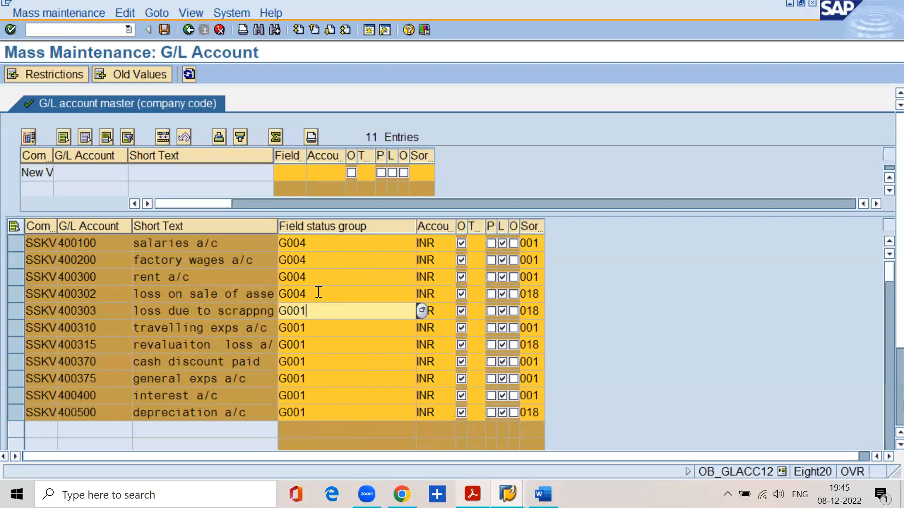
{"action": "key", "text": "BackSpace"}
{"action": "type", "text": "4"}
{"action": "key", "text": "Down"}
{"action": "key", "text": "BackSpace"}
{"action": "type", "text": "4"}
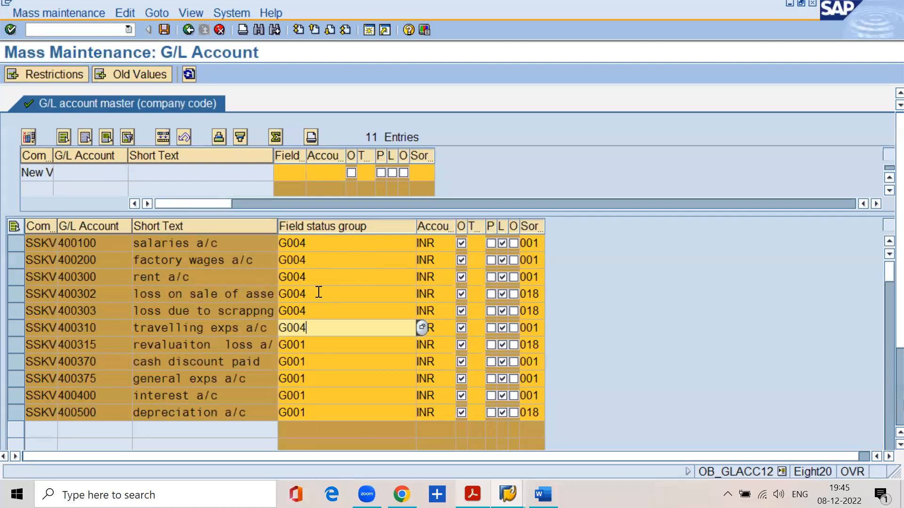
Set the field status group to G004 for G/L accounts 400315, 400370 and 400375.
{"action": "key", "text": "Down"}
{"action": "key", "text": "BackSpace"}
{"action": "type", "text": "4"}
{"action": "key", "text": "Down"}
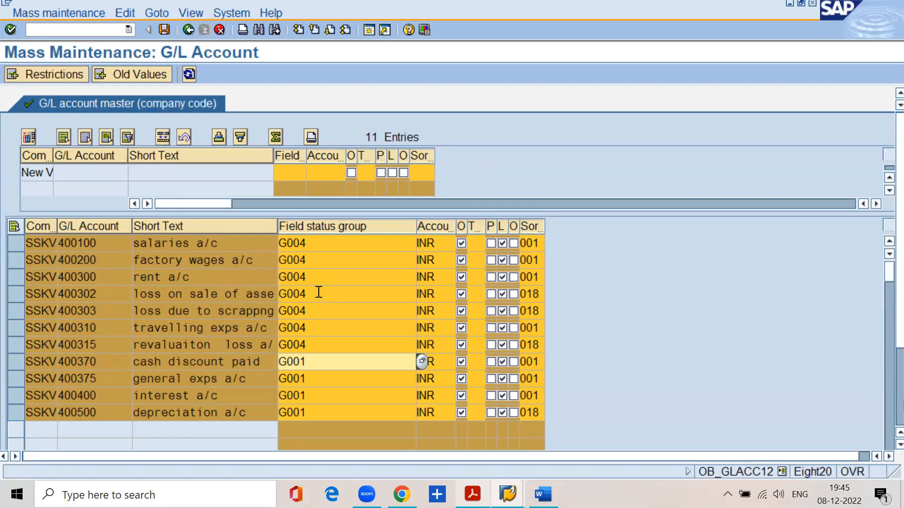
{"action": "key", "text": "BackSpace"}
{"action": "type", "text": "4"}
{"action": "left_click", "coordinate": [324, 383]}
{"action": "key", "text": "BackSpace"}
{"action": "type", "text": "4"}
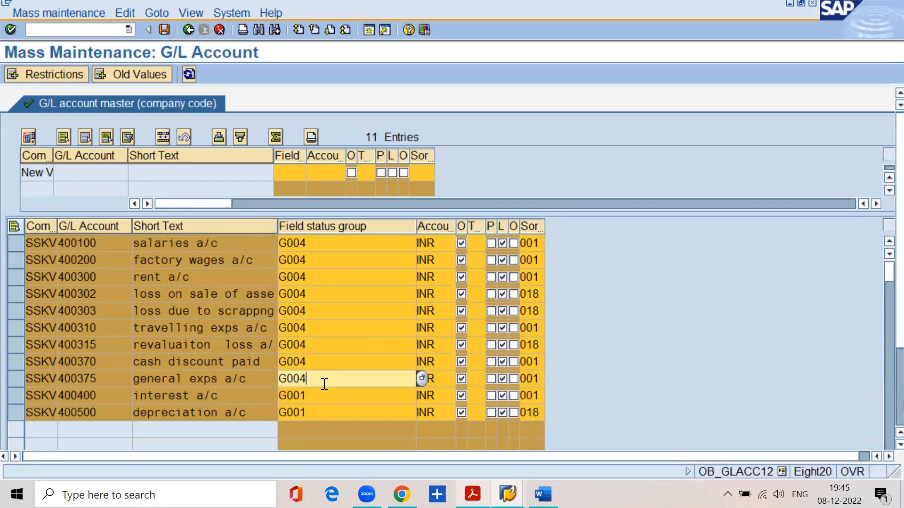
Set the field status group to G004 for the interest and depreciation accounts, 400400 and 400500.
{"action": "left_click", "coordinate": [319, 395]}
{"action": "key", "text": "BackSpace"}
{"action": "type", "text": "4"}
{"action": "left_click", "coordinate": [315, 412]}
{"action": "key", "text": "BackSpace"}
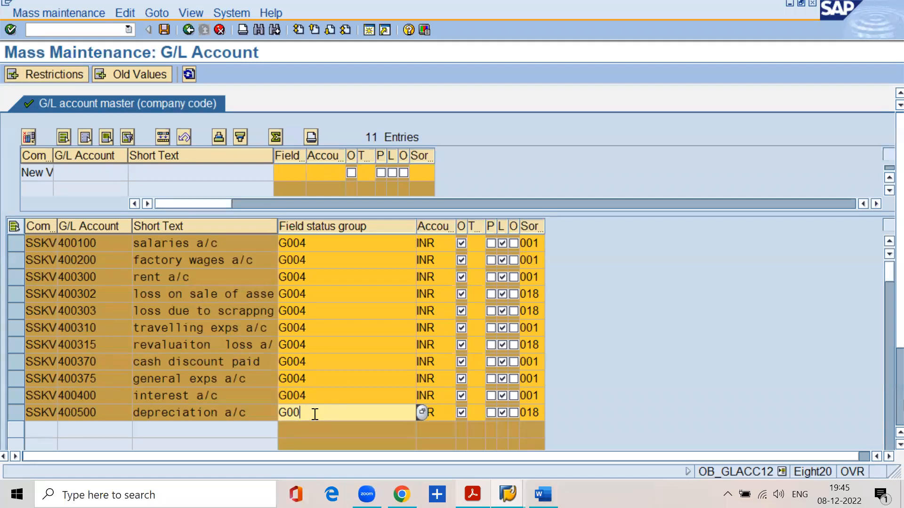
{"action": "type", "text": "4"}
Save the mass changes, read the warning about immediate effect and confirm it.
{"action": "left_click", "coordinate": [159, 30]}
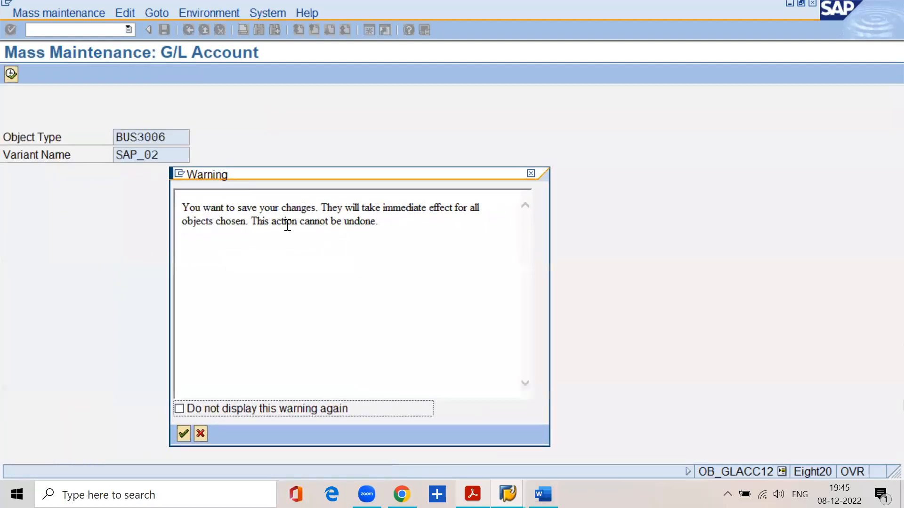
{"action": "left_click_drag", "start_coordinate": [314, 212], "coordinate": [488, 216]}
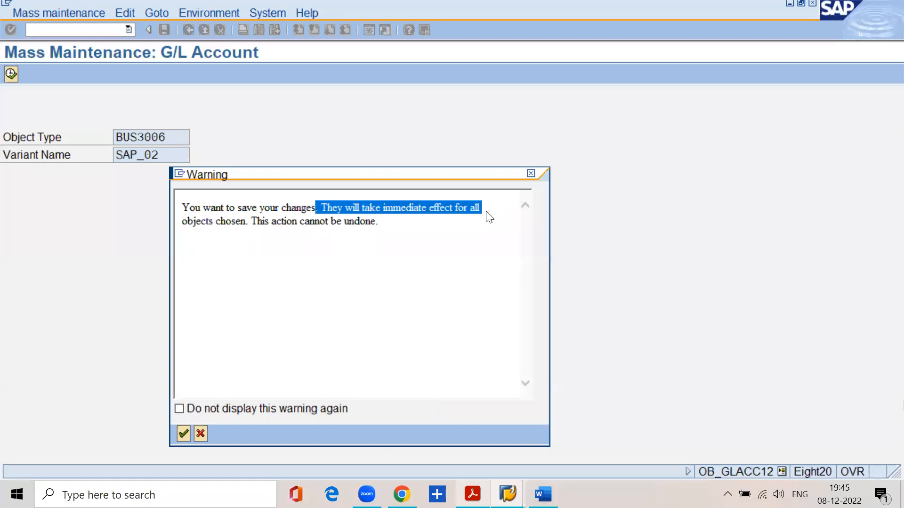
{"action": "left_click", "coordinate": [254, 223]}
{"action": "left_click_drag", "start_coordinate": [254, 223], "coordinate": [381, 230]}
{"action": "left_click", "coordinate": [183, 432]}
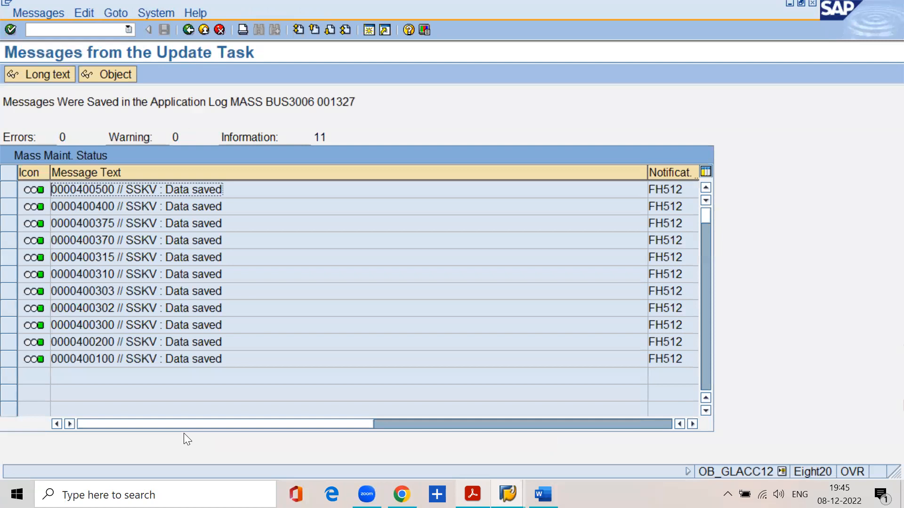
Open FS00 in a new session and view the block options for the rent account in company code SSKV.
{"action": "left_click", "coordinate": [370, 30]}
{"action": "type", "text": "/nfs00"}
{"action": "key", "text": "Return"}
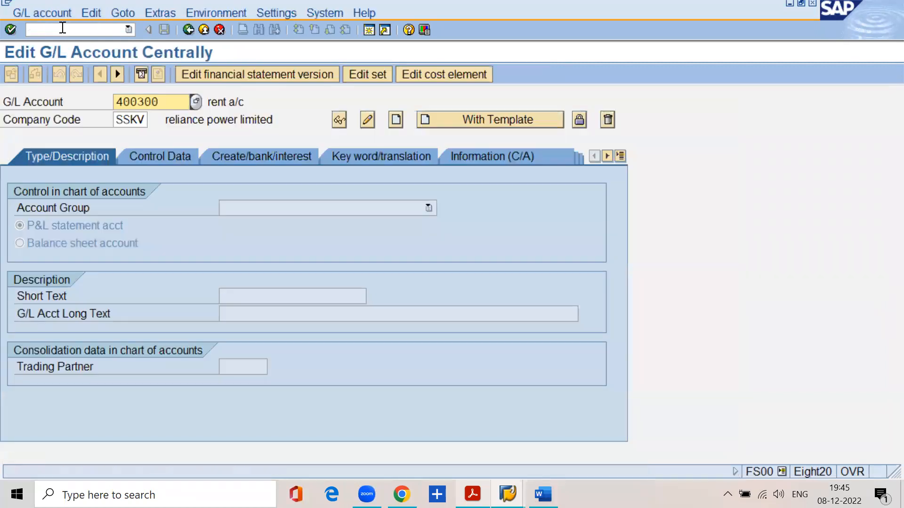
{"action": "left_click", "coordinate": [46, 15]}
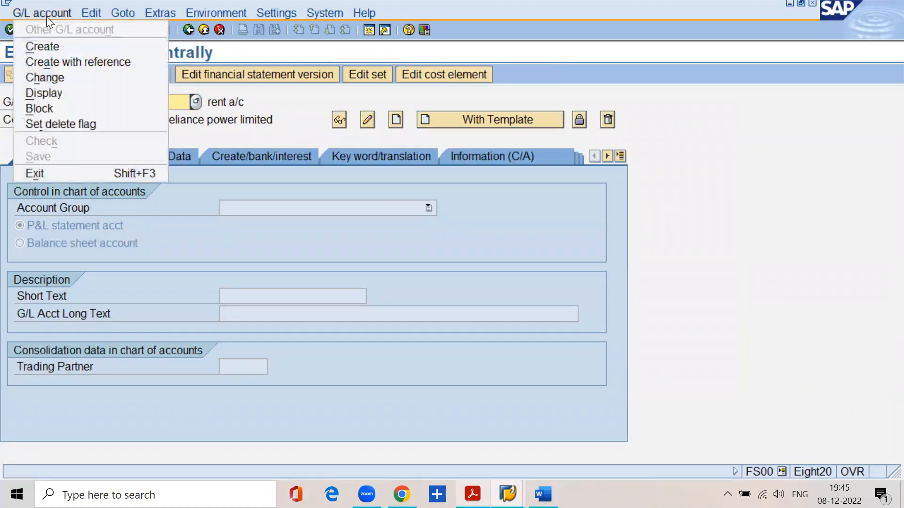
{"action": "left_click", "coordinate": [45, 106]}
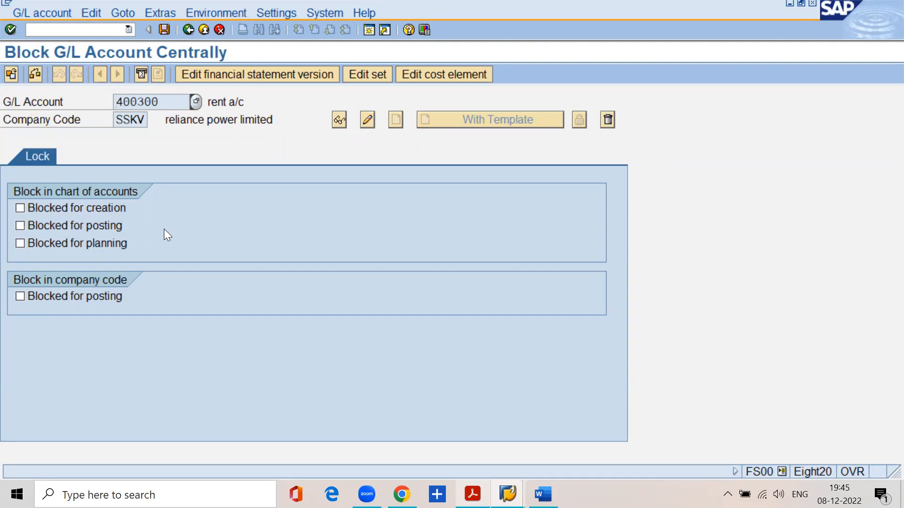
Leave FS00, switch back to the mass maintenance session and return from the update messages to the G/L account list.
{"action": "left_click", "coordinate": [187, 33]}
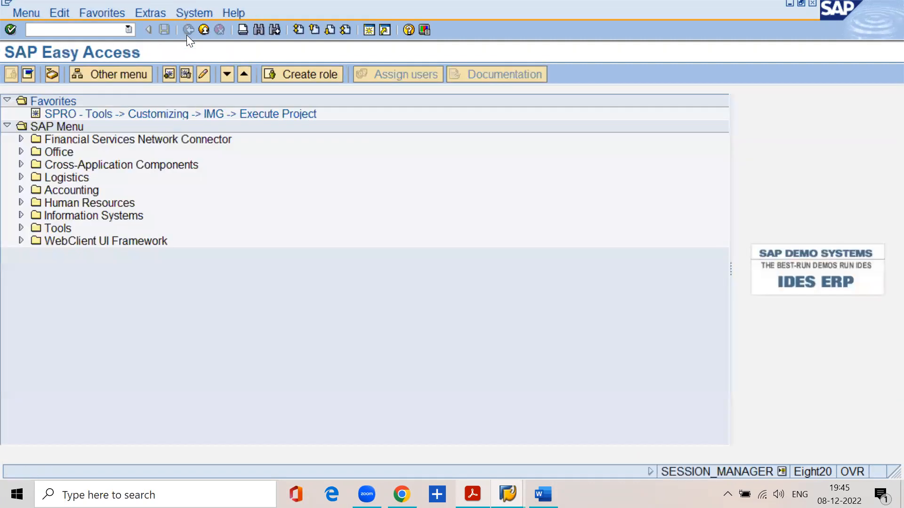
{"action": "key", "text": "alt+Tab"}
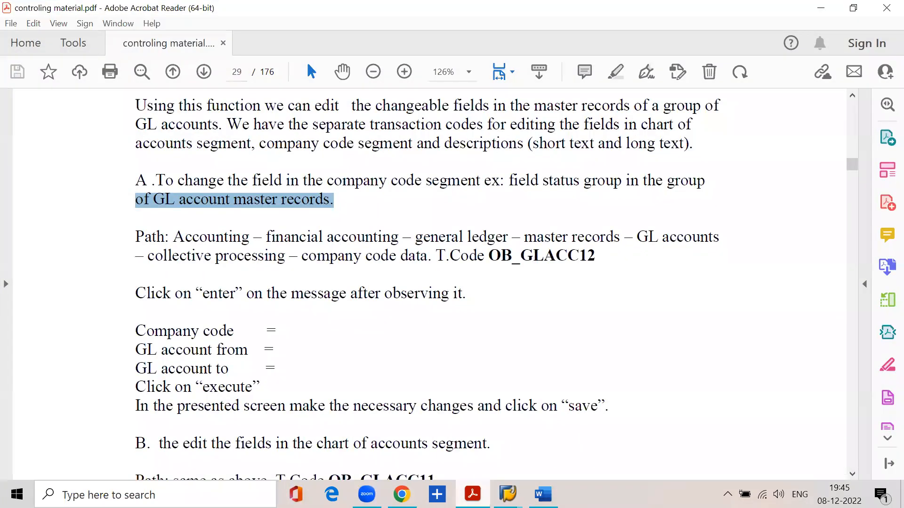
{"action": "mouse_move", "coordinate": [507, 494]}
{"action": "left_click", "coordinate": [466, 438]}
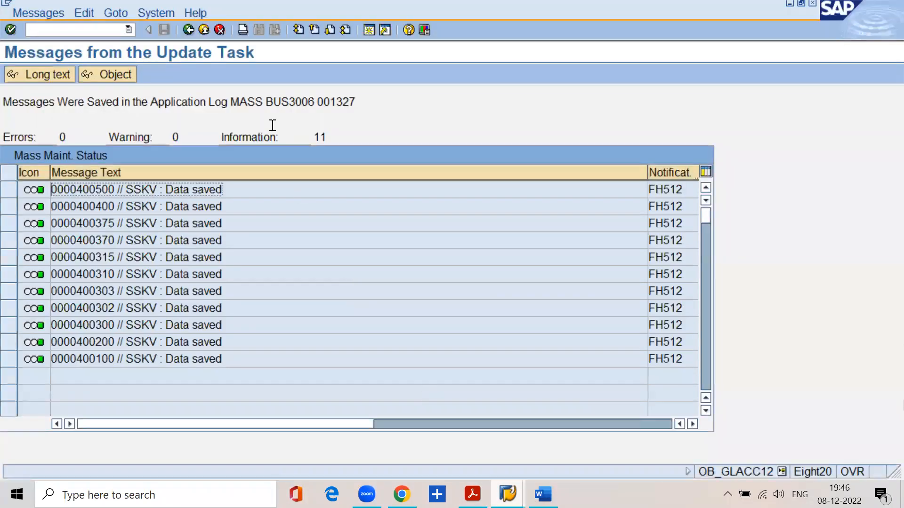
{"action": "left_click", "coordinate": [188, 29]}
{"action": "left_click", "coordinate": [22, 467]}
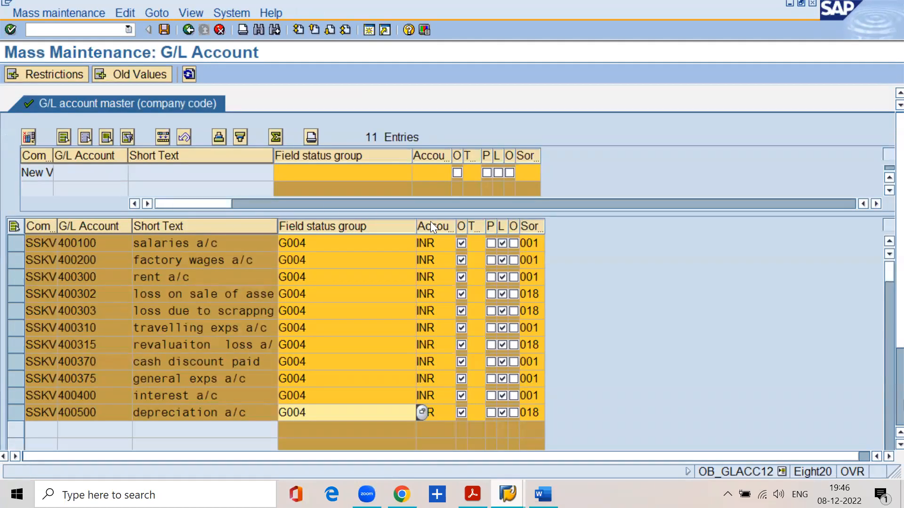
Adjust the column widths and order to examine Account currency, Only balances in local currency, Tax category, Posting without tax and Sort key.
{"action": "double_click", "coordinate": [454, 230]}
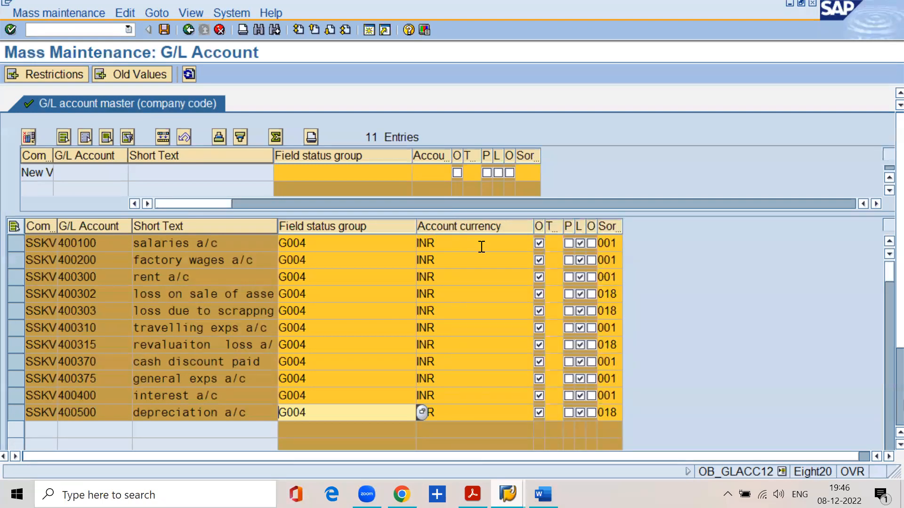
{"action": "left_click_drag", "start_coordinate": [544, 230], "coordinate": [767, 232]}
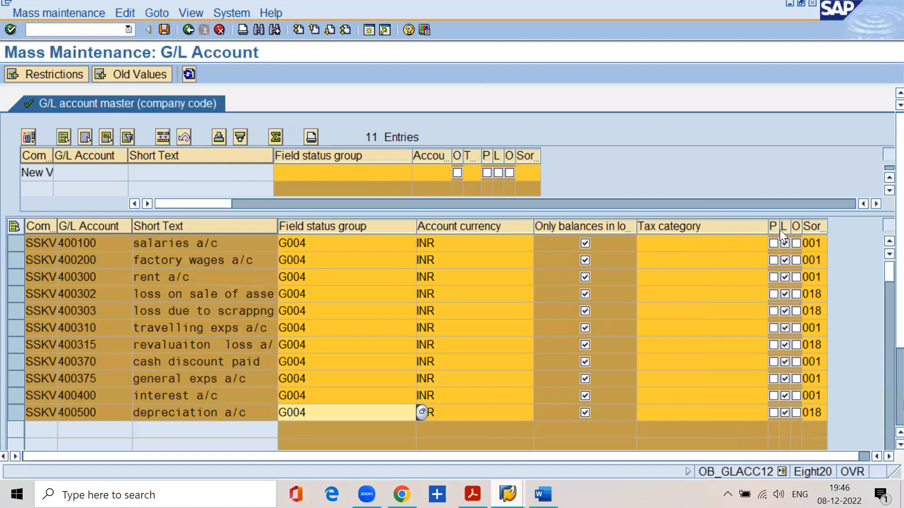
{"action": "left_click", "coordinate": [769, 228]}
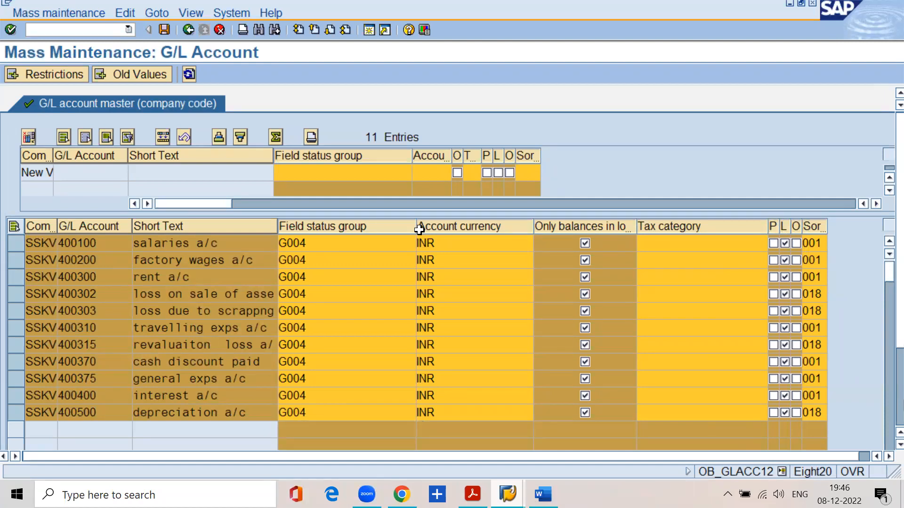
{"action": "mouse_move", "coordinate": [327, 233]}
{"action": "left_mouse_down"}
{"action": "mouse_move", "coordinate": [389, 228]}
{"action": "mouse_move", "coordinate": [317, 236]}
{"action": "left_mouse_up"}
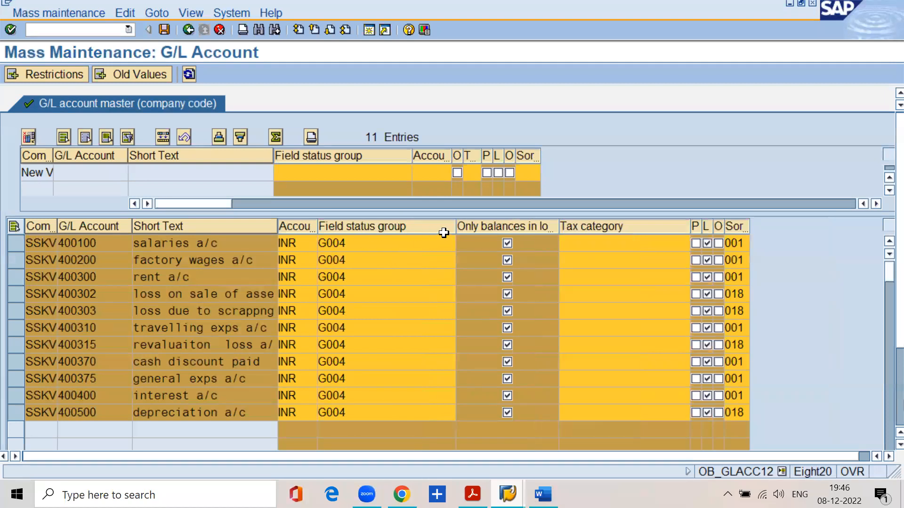
{"action": "left_click_drag", "start_coordinate": [455, 231], "coordinate": [337, 227]}
{"action": "left_click_drag", "start_coordinate": [556, 233], "coordinate": [370, 248]}
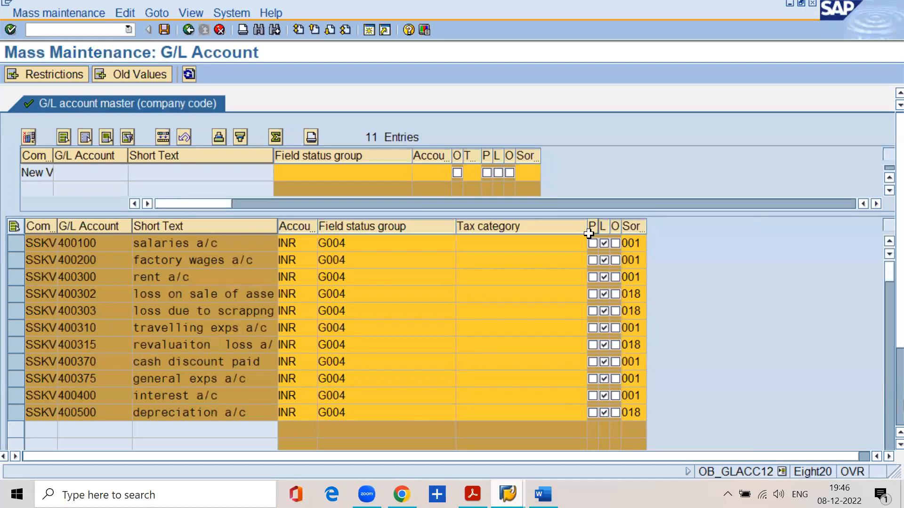
{"action": "left_click_drag", "start_coordinate": [587, 228], "coordinate": [818, 237]}
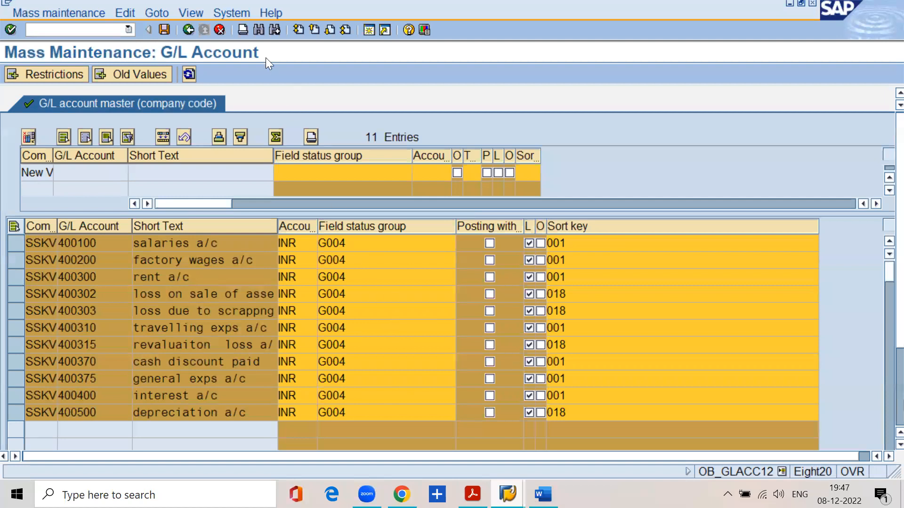
Add the Blocked for posting field from the pool to the fields shown in the mass maintenance table.
{"action": "left_click", "coordinate": [200, 19]}
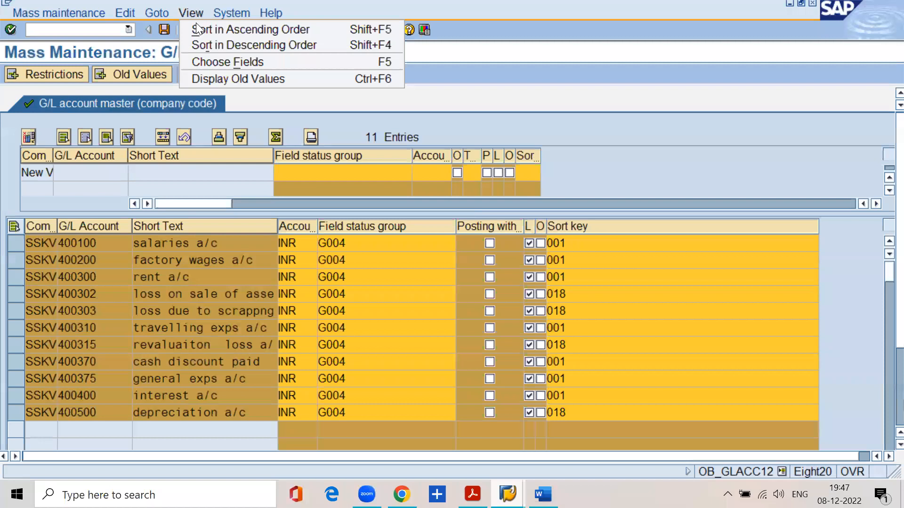
{"action": "left_click", "coordinate": [213, 62]}
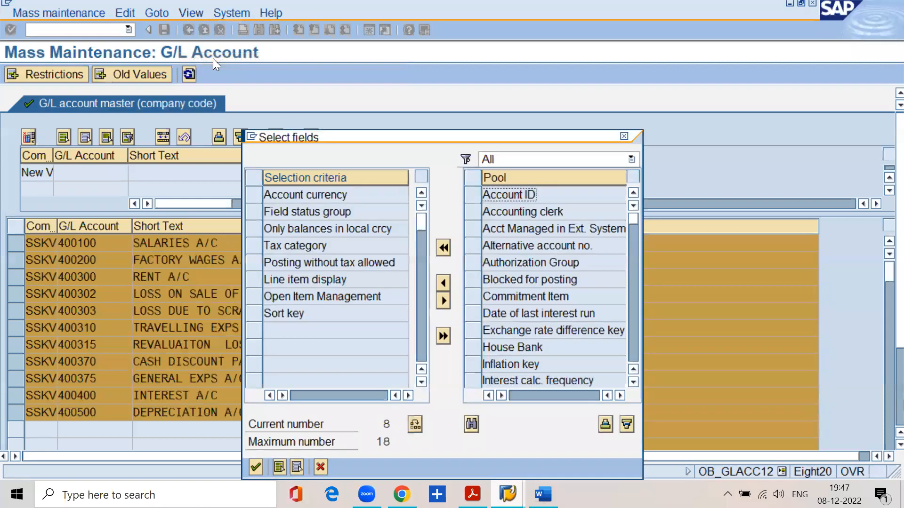
{"action": "scroll", "coordinate": [568, 165], "scroll_direction": "down", "scroll_amount": 8}
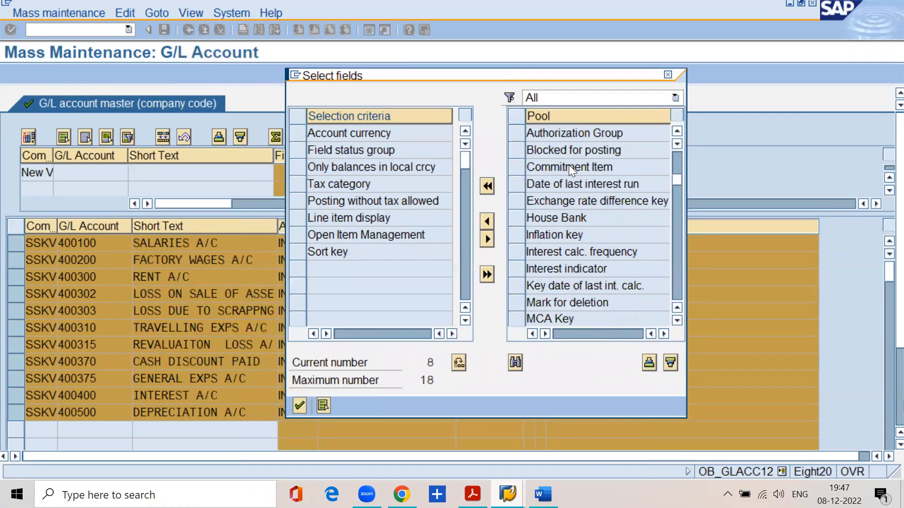
{"action": "scroll", "coordinate": [568, 171], "scroll_direction": "up", "scroll_amount": 8}
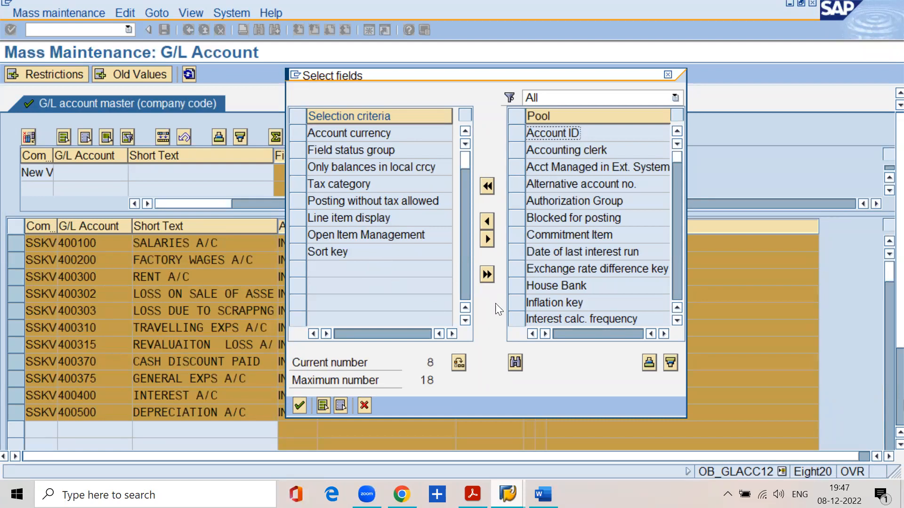
{"action": "left_click", "coordinate": [517, 219]}
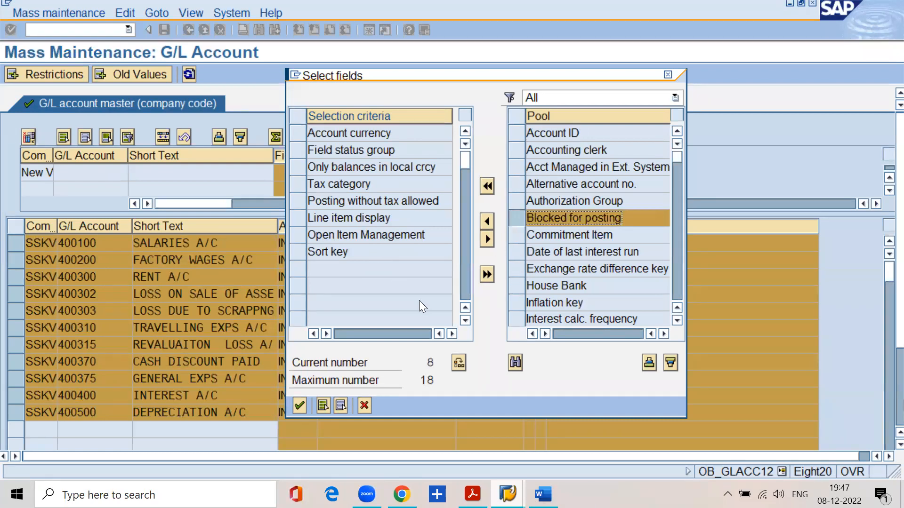
{"action": "left_click", "coordinate": [488, 222]}
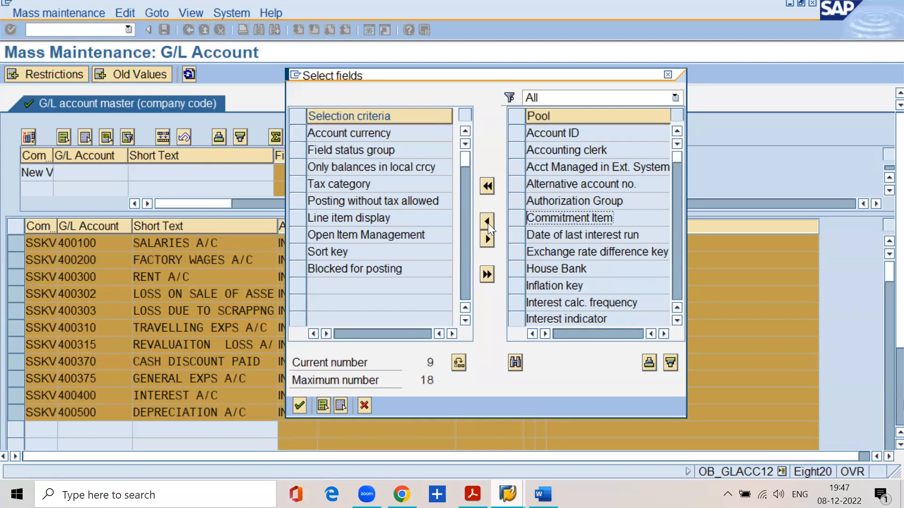
{"action": "left_click", "coordinate": [298, 407]}
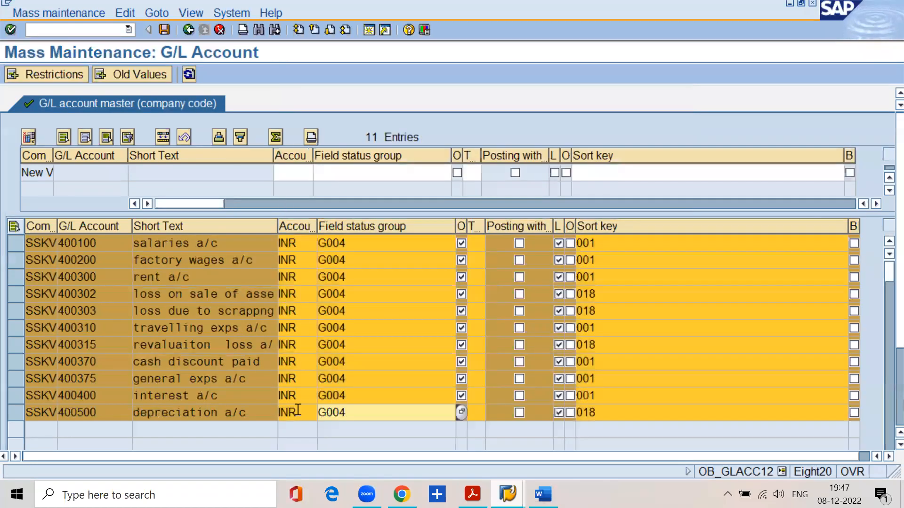
Try marking all listed G/L accounts as blocked for posting, clear the marks and cancel the save.
{"action": "left_click", "coordinate": [854, 243]}
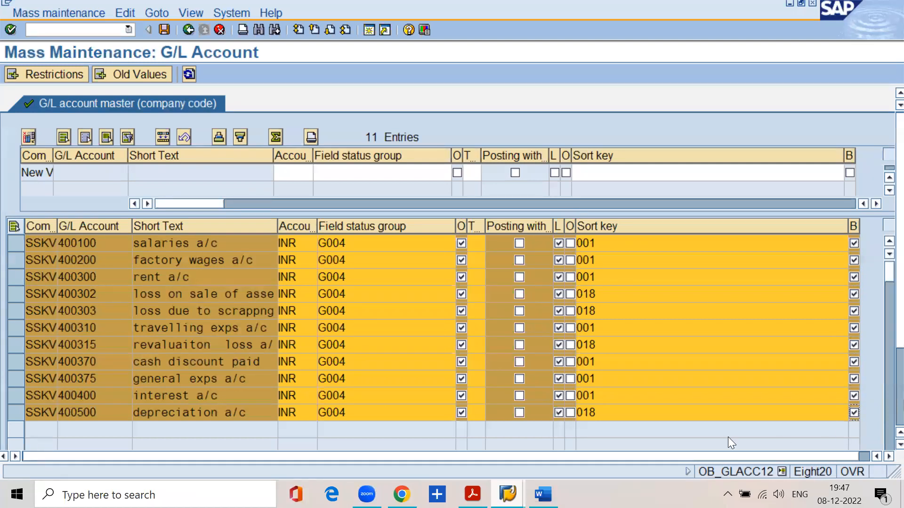
{"action": "left_click", "coordinate": [854, 243]}
{"action": "left_click", "coordinate": [853, 412]}
{"action": "left_click", "coordinate": [168, 29]}
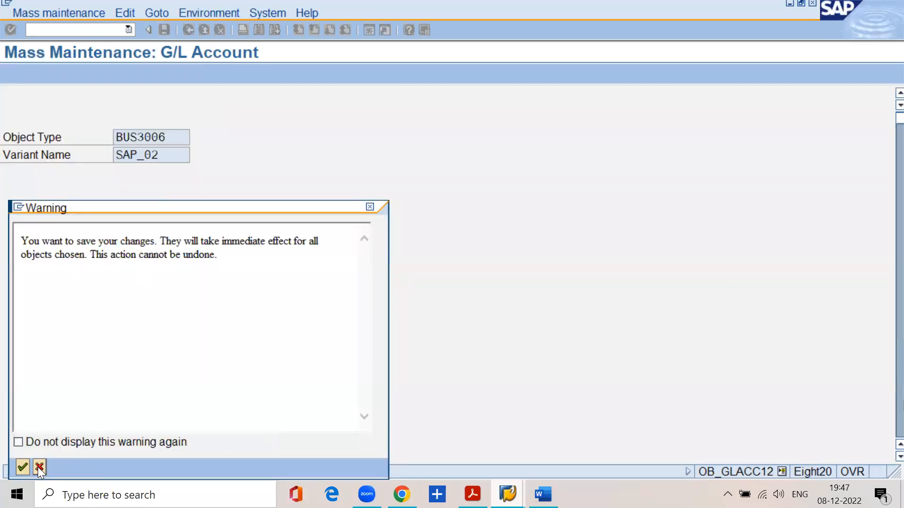
{"action": "left_click", "coordinate": [39, 467]}
Switch to controling material.pdf in Acrobat Reader and read how to edit the chart of accounts segment fields with OB_GLACC11.
{"action": "left_click", "coordinate": [472, 494]}
{"action": "scroll", "coordinate": [283, 315], "scroll_direction": "down", "scroll_amount": 3}
{"action": "left_click_drag", "start_coordinate": [149, 295], "coordinate": [490, 294]}
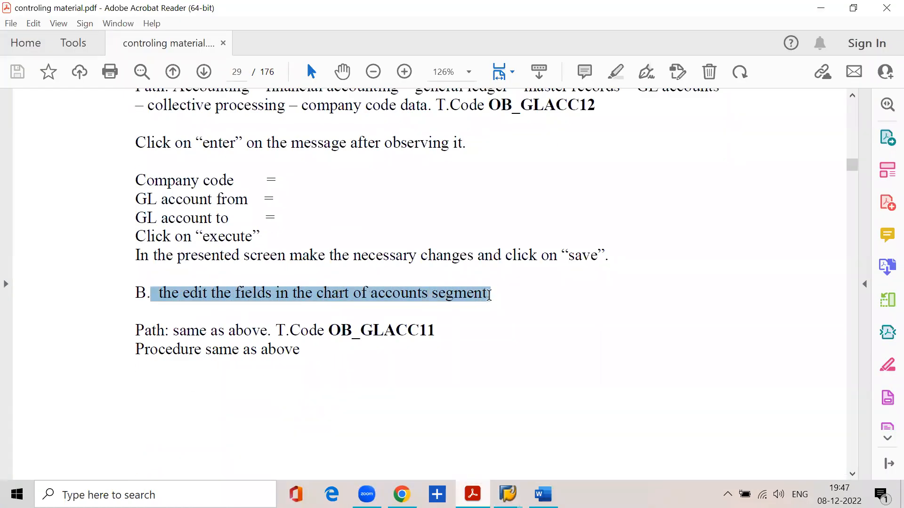
{"action": "left_click_drag", "start_coordinate": [172, 330], "coordinate": [427, 331]}
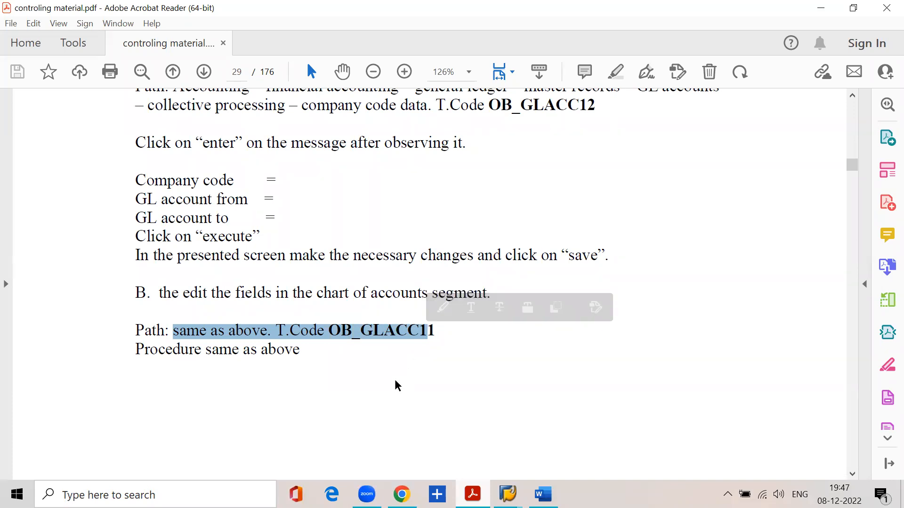
{"action": "scroll", "coordinate": [282, 358], "scroll_direction": "down", "scroll_amount": 2}
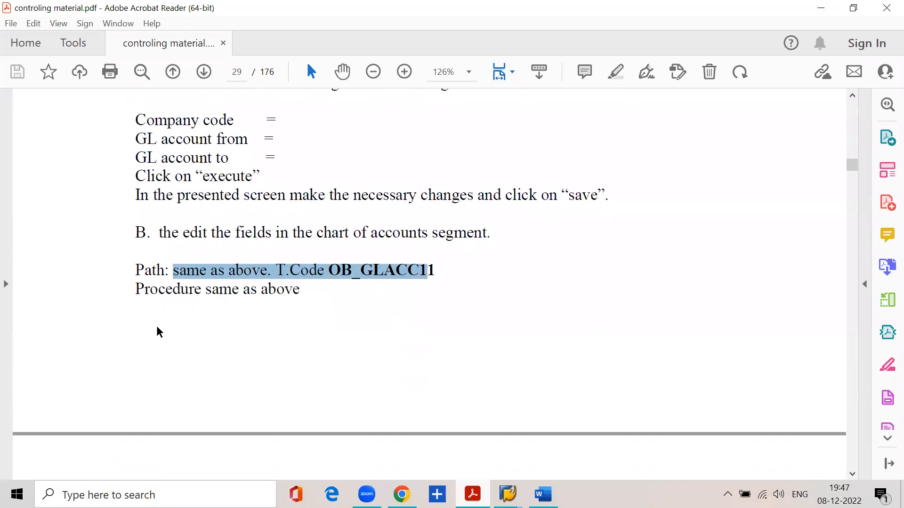
{"action": "left_click_drag", "start_coordinate": [140, 288], "coordinate": [313, 295]}
{"action": "scroll", "coordinate": [313, 365], "scroll_direction": "down", "scroll_amount": 6}
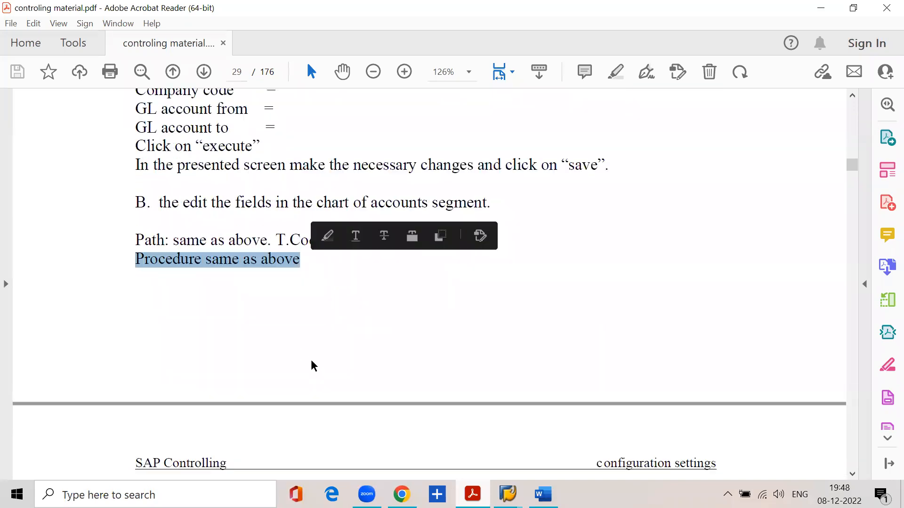
Read the section on editing short and long text descriptions with OB_GLACC13.
{"action": "scroll", "coordinate": [303, 353], "scroll_direction": "down", "scroll_amount": 4}
{"action": "left_click_drag", "start_coordinate": [136, 242], "coordinate": [365, 244]}
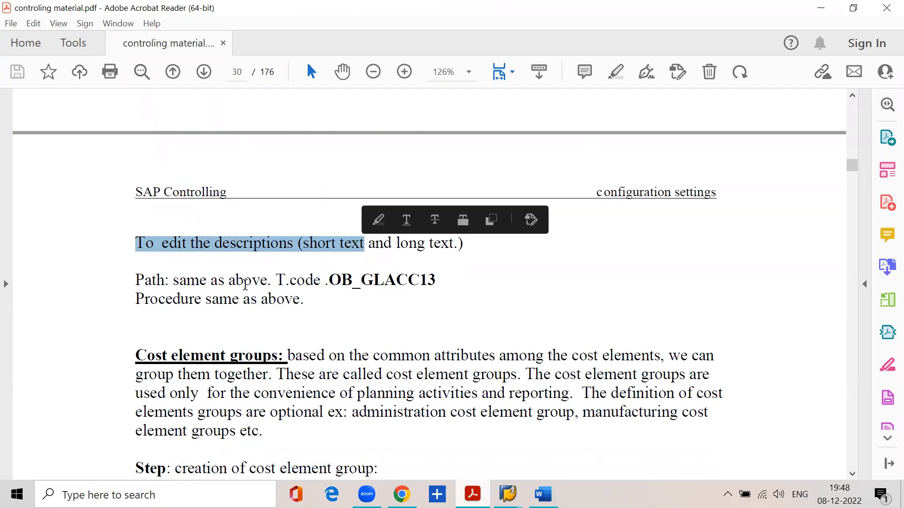
{"action": "left_click_drag", "start_coordinate": [171, 279], "coordinate": [268, 279]}
{"action": "left_click_drag", "start_coordinate": [329, 280], "coordinate": [428, 282]}
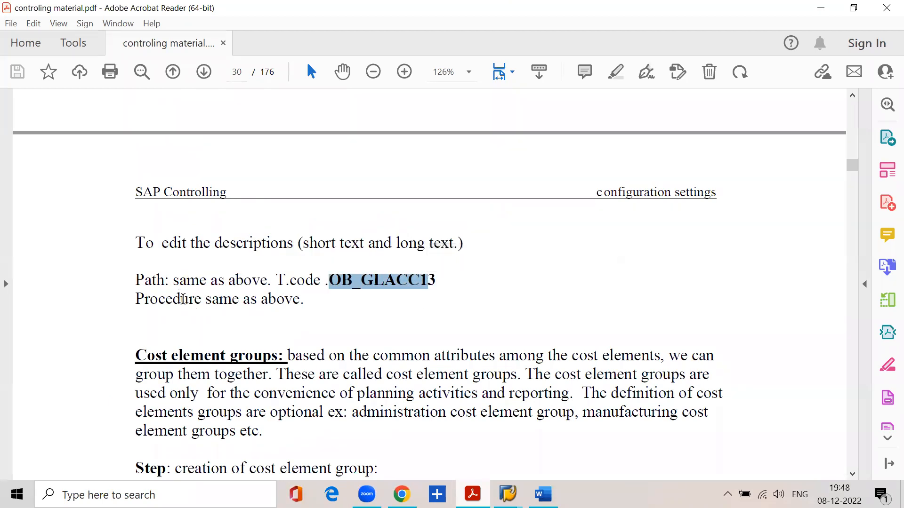
{"action": "left_click_drag", "start_coordinate": [135, 300], "coordinate": [323, 307]}
{"action": "scroll", "coordinate": [306, 329], "scroll_direction": "down", "scroll_amount": 4}
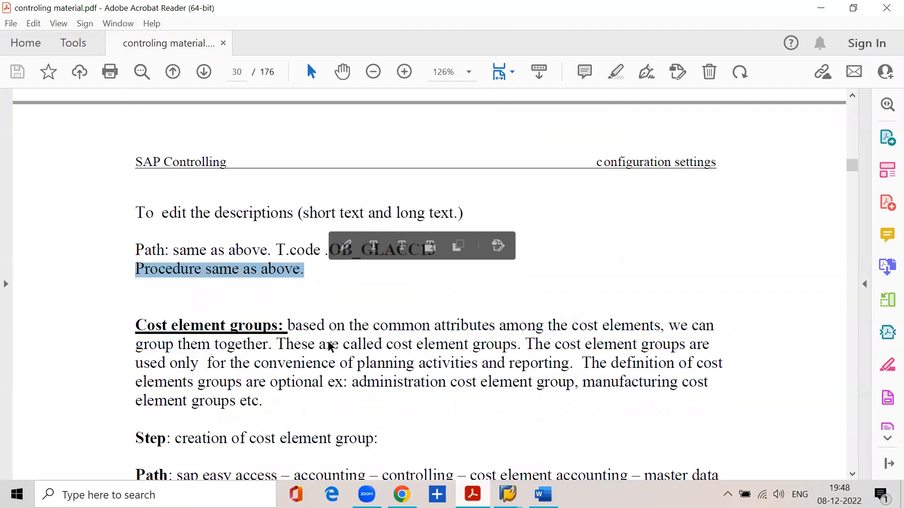
Read the definition of cost element groups and the path for creating one with KAH1.
{"action": "left_click", "coordinate": [285, 236]}
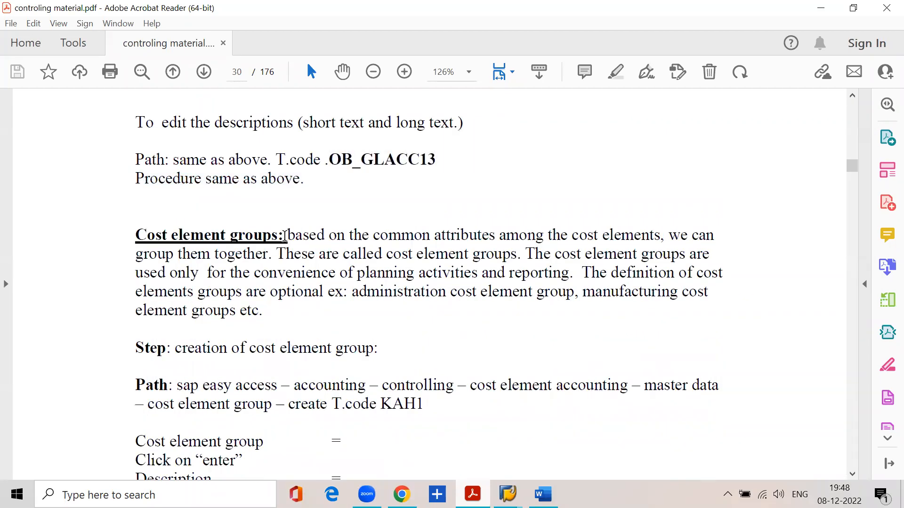
{"action": "left_click_drag", "start_coordinate": [285, 234], "coordinate": [634, 233]}
{"action": "left_click", "coordinate": [272, 254]}
{"action": "left_click_drag", "start_coordinate": [276, 255], "coordinate": [693, 253]}
{"action": "left_click_drag", "start_coordinate": [207, 273], "coordinate": [569, 272]}
{"action": "left_click", "coordinate": [458, 337]}
{"action": "left_click_drag", "start_coordinate": [175, 349], "coordinate": [378, 349]}
{"action": "left_click_drag", "start_coordinate": [381, 404], "coordinate": [426, 404]}
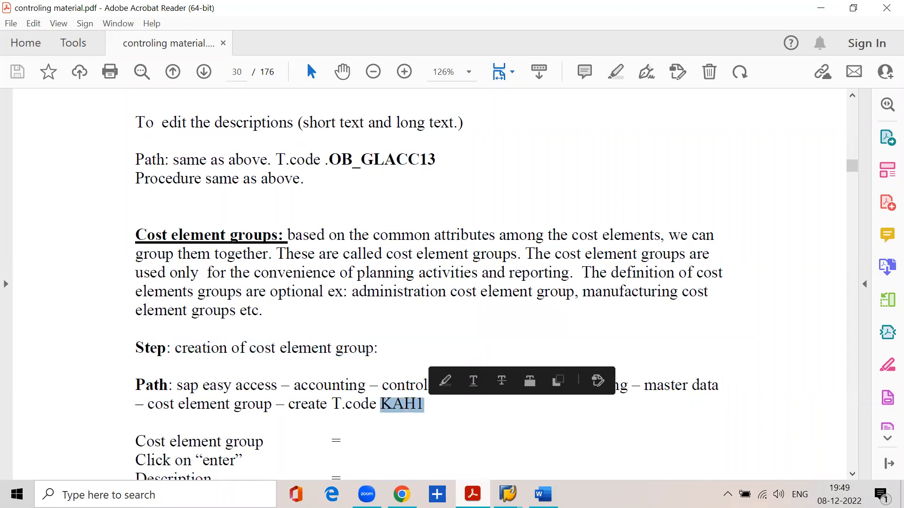
Switch back to SAP and bring up the G/L account mass maintenance session.
{"action": "left_click", "coordinate": [507, 494]}
{"action": "left_click", "coordinate": [507, 453]}
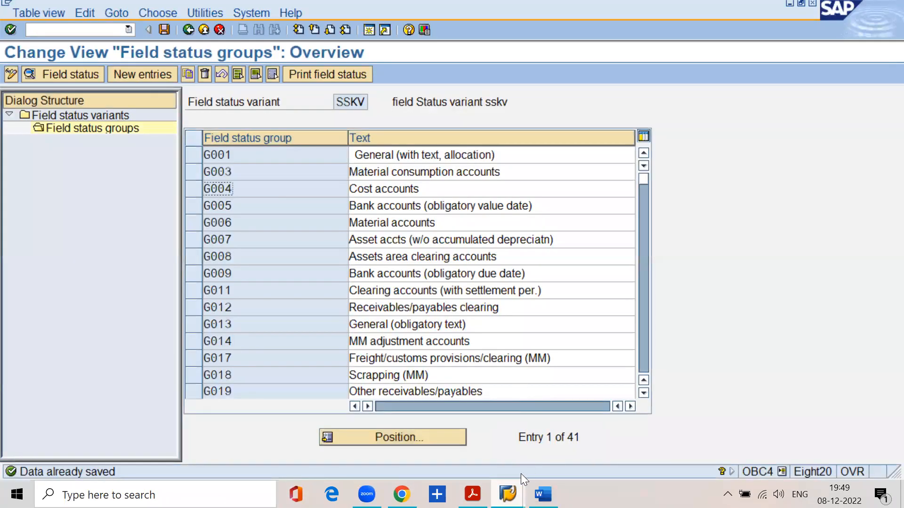
{"action": "left_click", "coordinate": [507, 494]}
{"action": "left_click", "coordinate": [771, 388]}
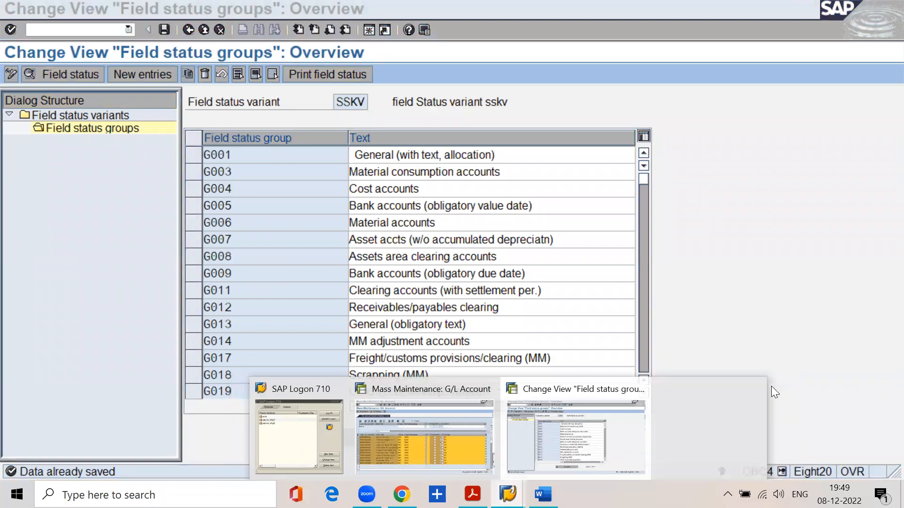
{"action": "left_click", "coordinate": [696, 387]}
{"action": "left_click", "coordinate": [625, 417]}
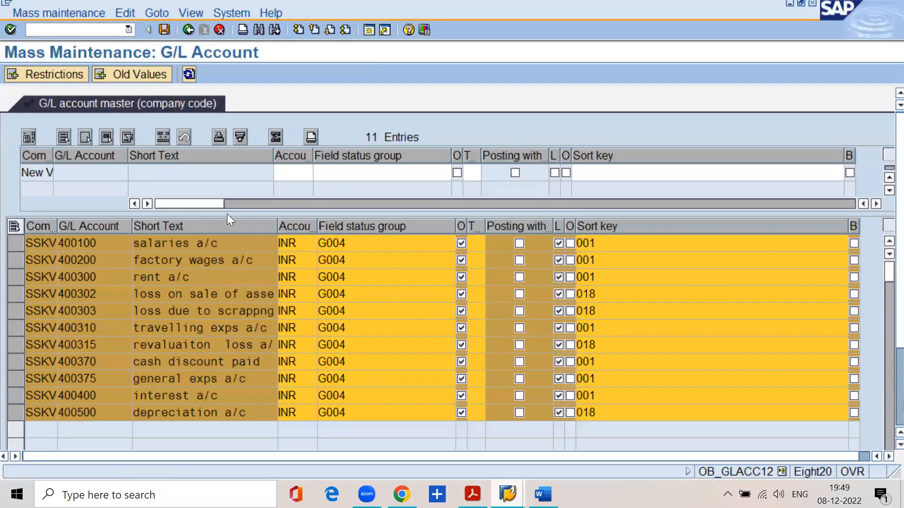
Start transaction KAH1 in place of the mass maintenance and set the controlling area to SSKV.
{"action": "left_click", "coordinate": [74, 29]}
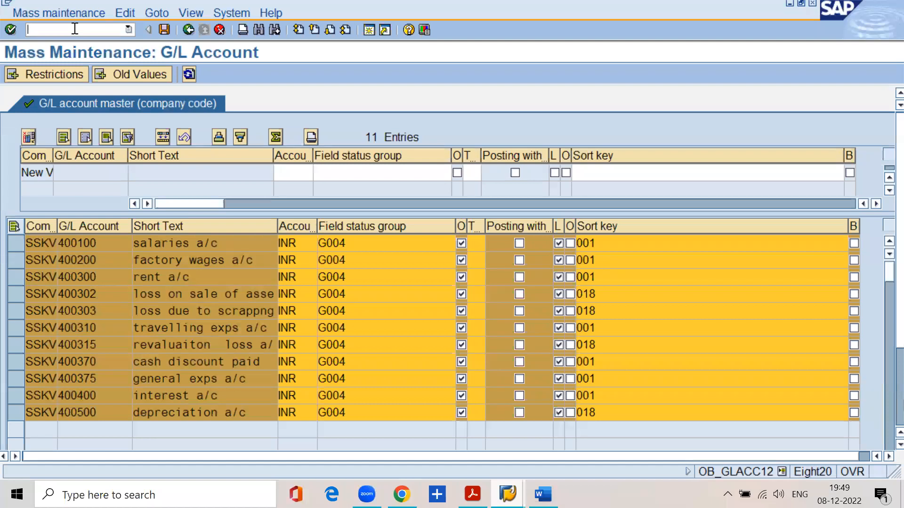
{"action": "type", "text": "/nkah1"}
{"action": "key", "text": "Return"}
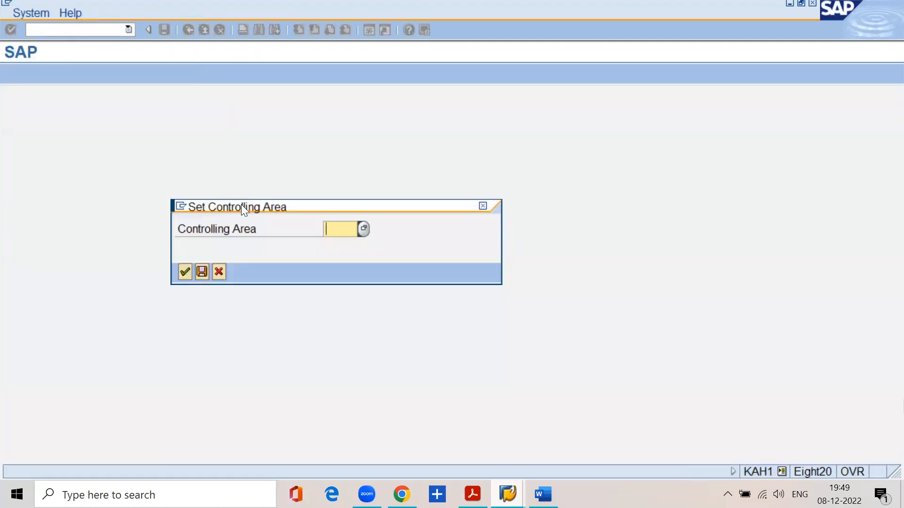
{"action": "type", "text": "sskv"}
{"action": "key", "text": "Return"}
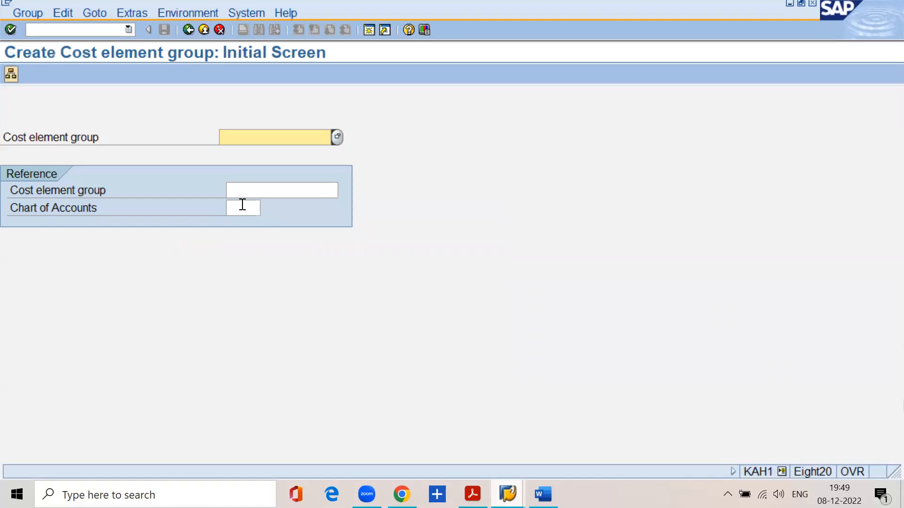
Create cost element group sskv_admn with the description "administratoin cost elements".
{"action": "type", "text": "sskv_admn"}
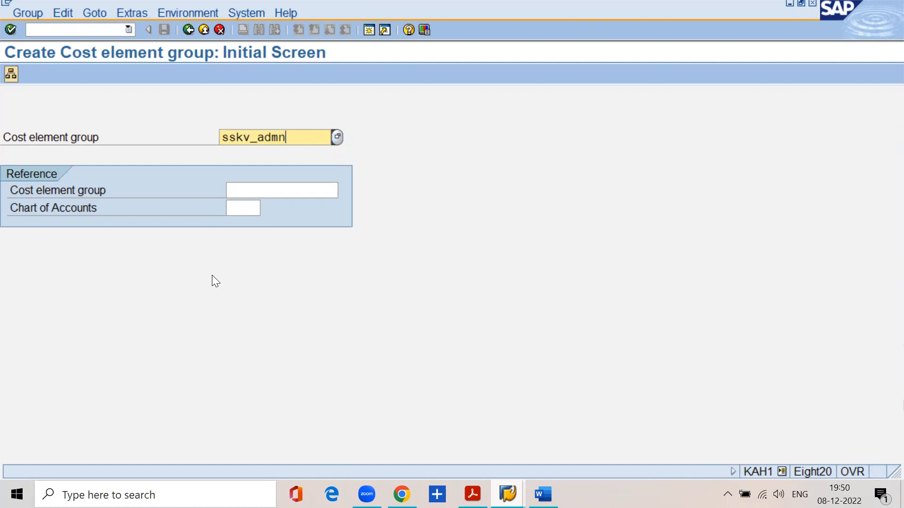
{"action": "key", "text": "Return"}
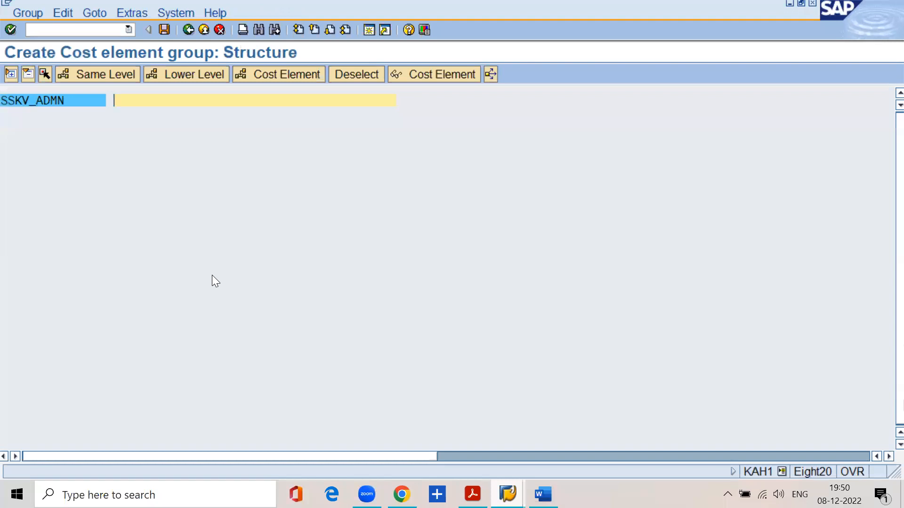
{"action": "type", "text": "administratoin c"}
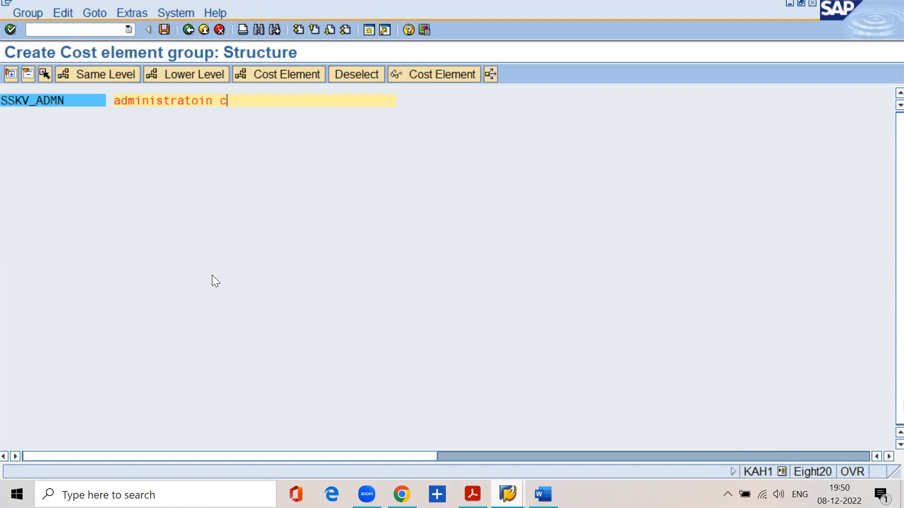
{"action": "type", "text": "ost elements"}
Insert the cost element range 400300 to 400399 into the SSKV_ADMN group.
{"action": "left_click", "coordinate": [287, 74]}
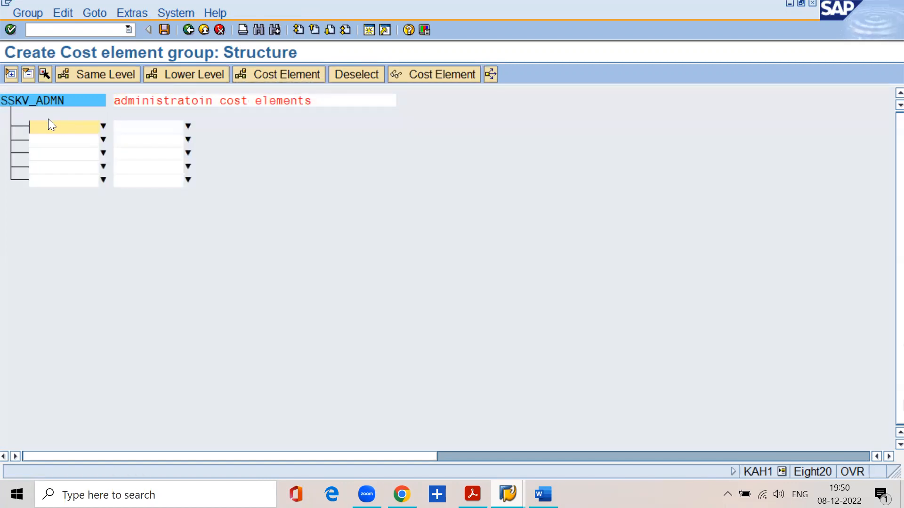
{"action": "type", "text": "400300"}
{"action": "key", "text": "Tab"}
{"action": "type", "text": "400399"}
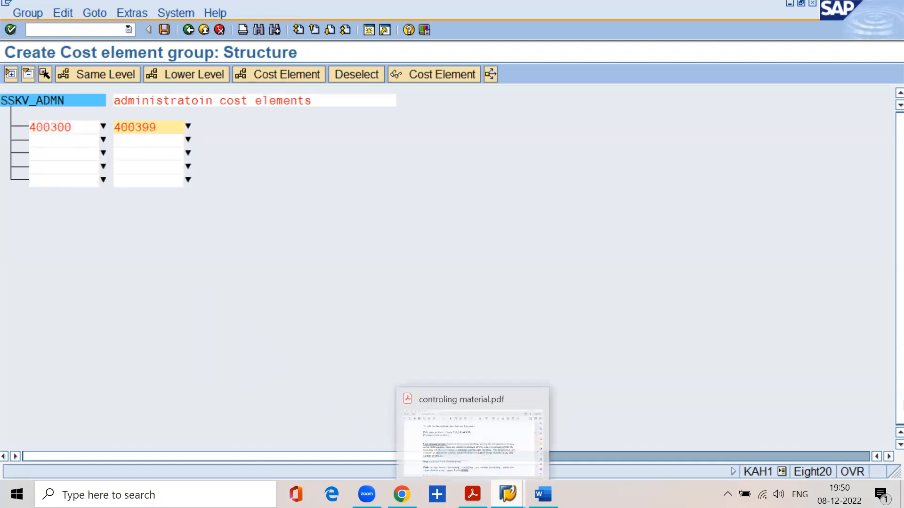
Check the KAH1 instructions for inserting cost elements in controling material.pdf, then return to SAP.
{"action": "left_click", "coordinate": [473, 495]}
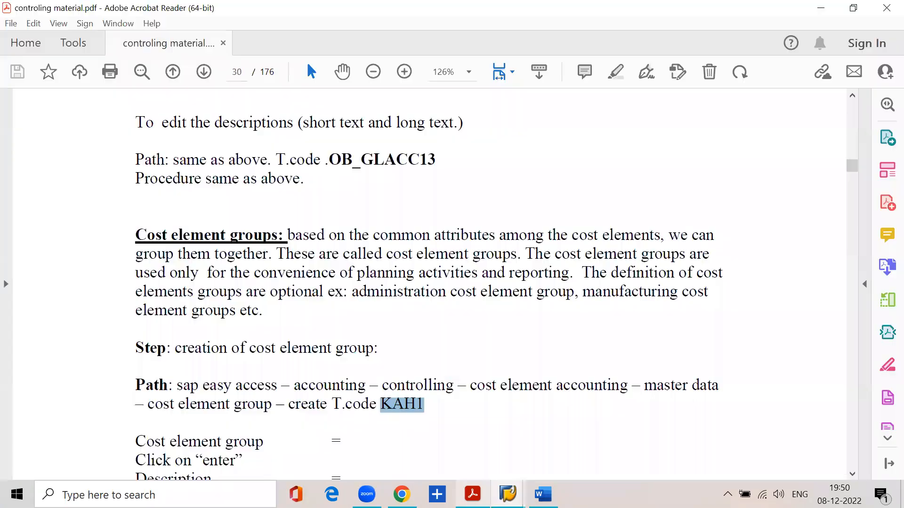
{"action": "scroll", "coordinate": [295, 428], "scroll_direction": "down", "scroll_amount": 3}
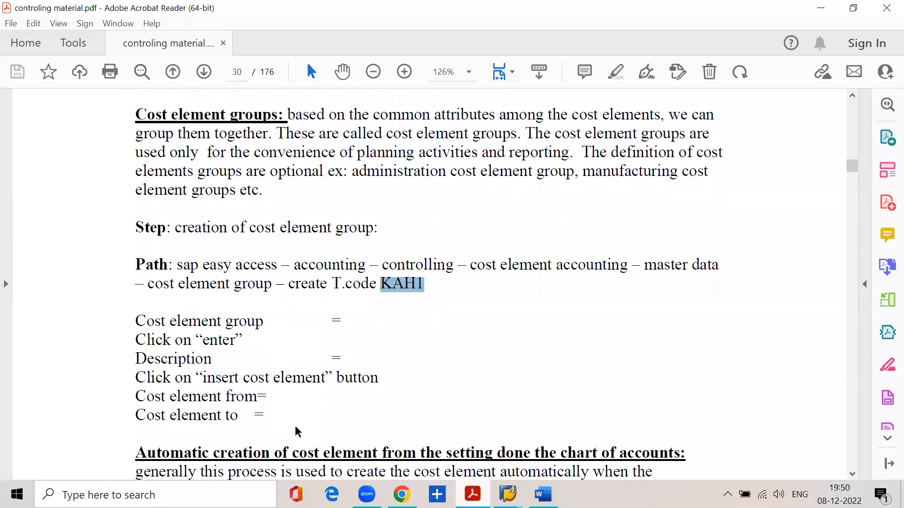
{"action": "left_click", "coordinate": [266, 390]}
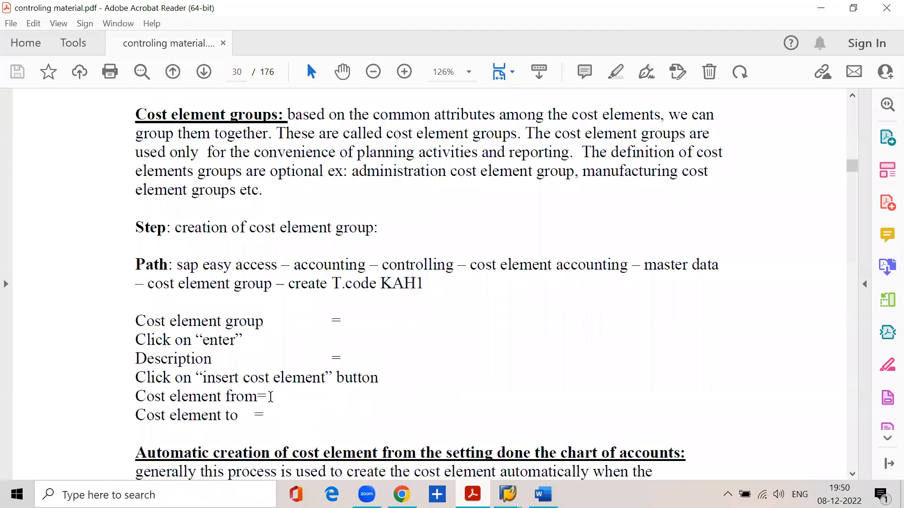
{"action": "left_click", "coordinate": [817, 9]}
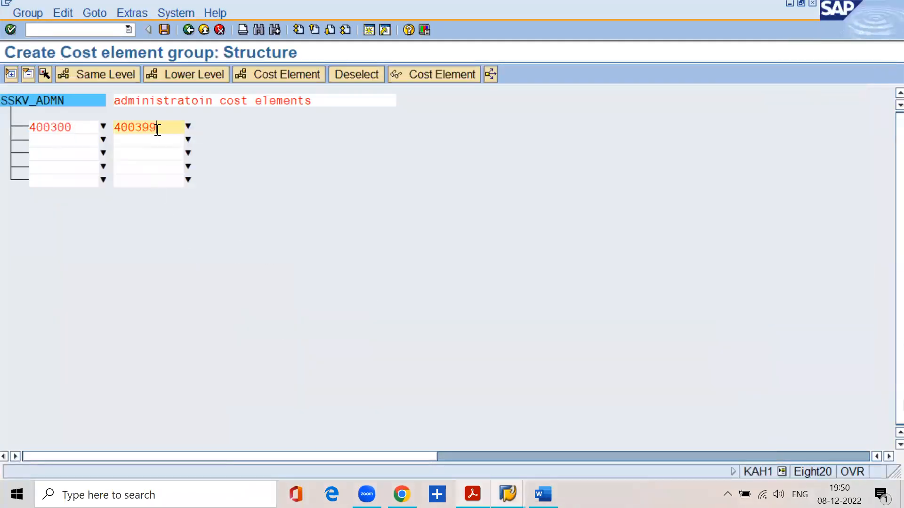
Confirm the cost element range, add more blank cost element rows below it and save the SSKV_ADMN group.
{"action": "left_click", "coordinate": [223, 276]}
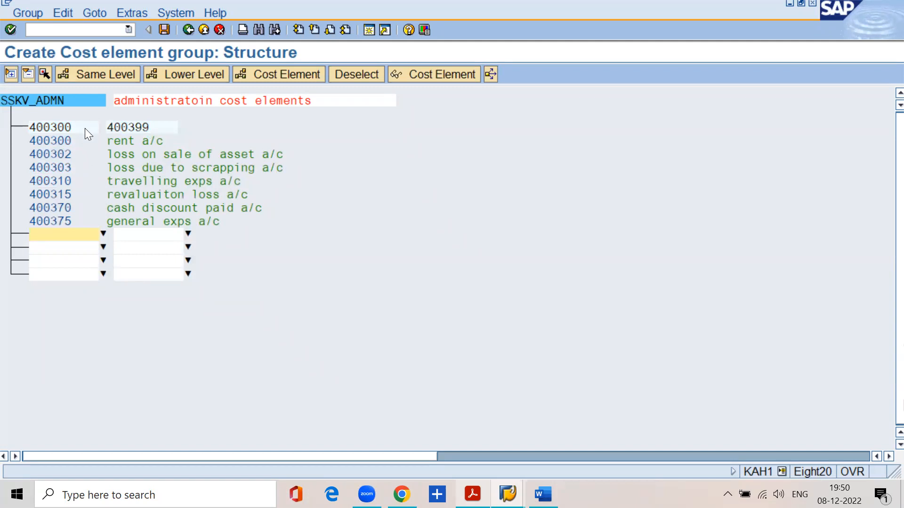
{"action": "left_click", "coordinate": [156, 125]}
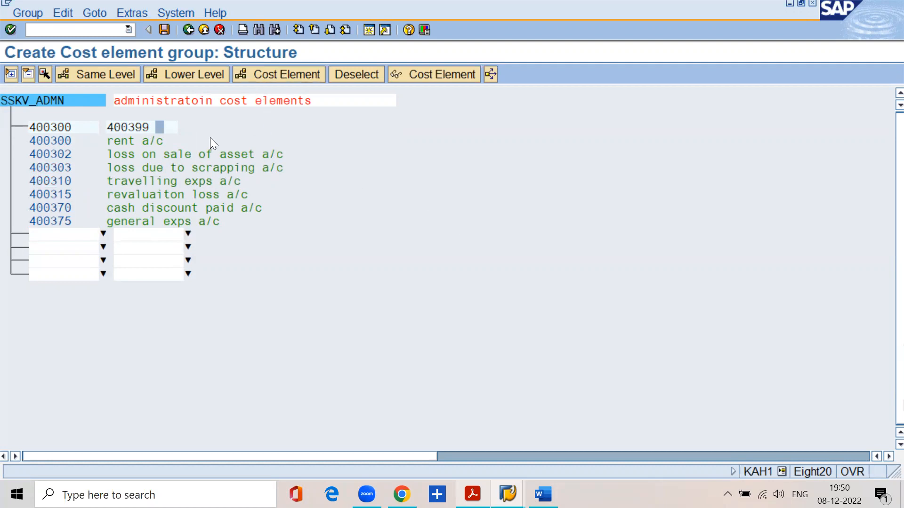
{"action": "left_click", "coordinate": [258, 75]}
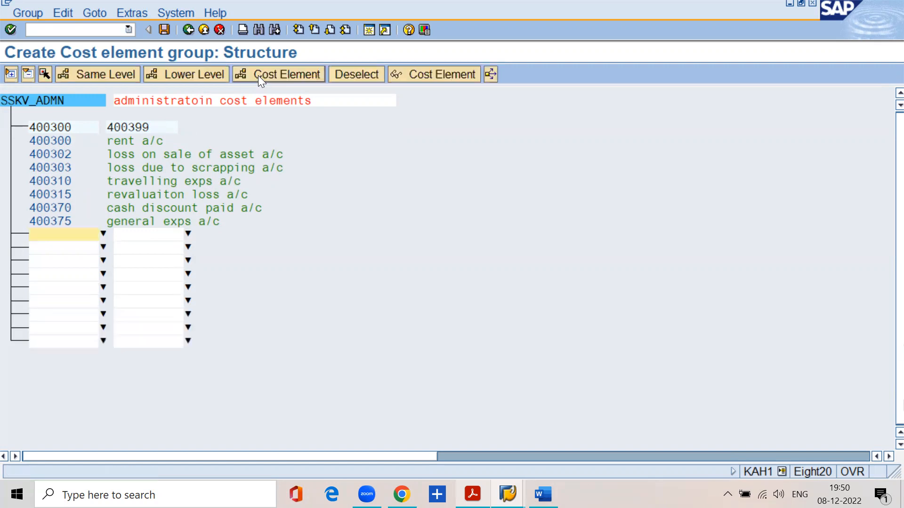
{"action": "left_click", "coordinate": [258, 75]}
{"action": "left_click", "coordinate": [258, 76]}
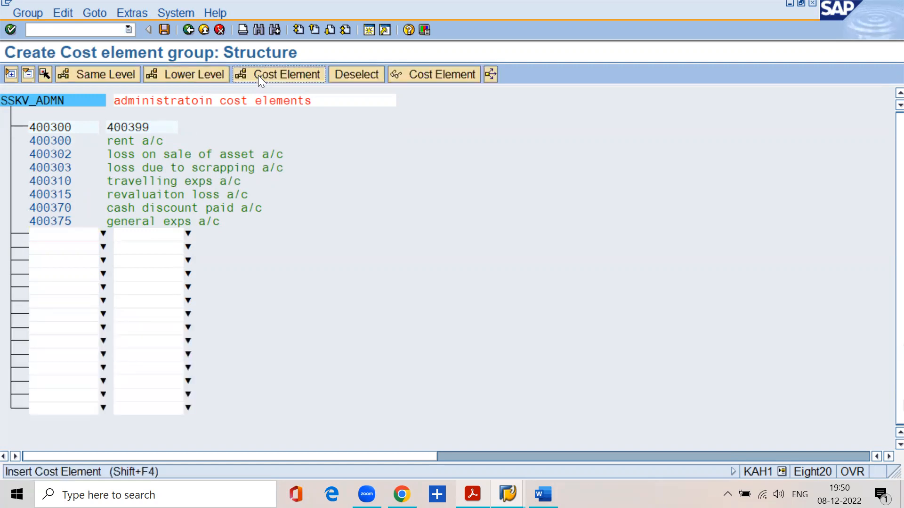
{"action": "left_click", "coordinate": [77, 246]}
{"action": "left_click", "coordinate": [75, 262]}
{"action": "left_click", "coordinate": [74, 312]}
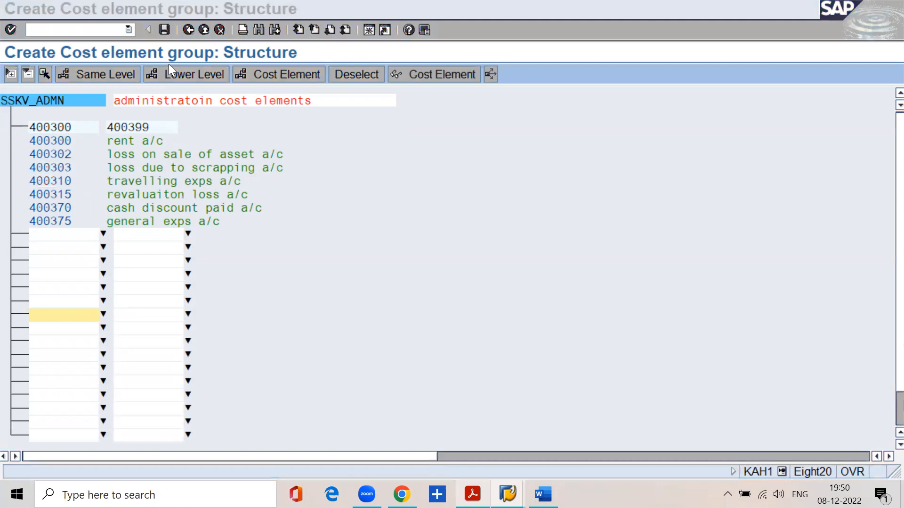
{"action": "left_click", "coordinate": [164, 30]}
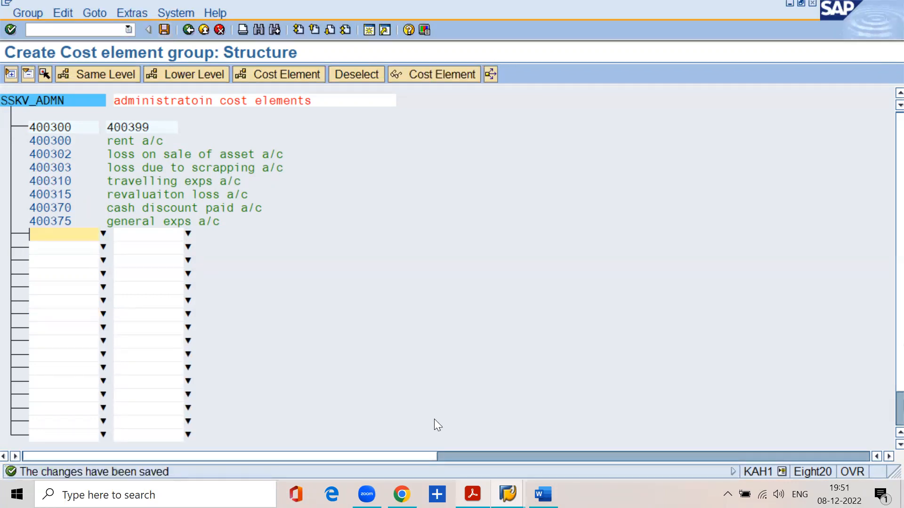
View the PDF's section on automatic creation of cost elements and return to the SAP cost element group structure.
{"action": "key", "text": "alt+Tab"}
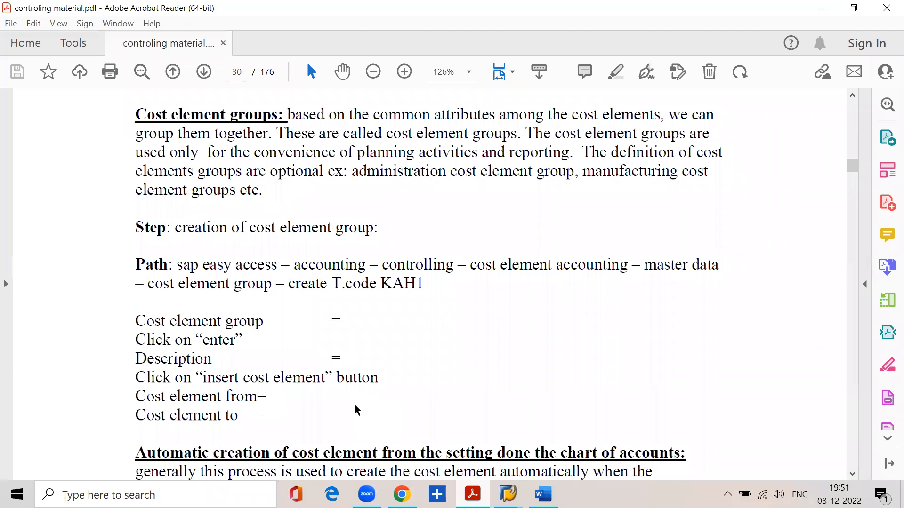
{"action": "scroll", "coordinate": [354, 404], "scroll_direction": "down", "scroll_amount": 3}
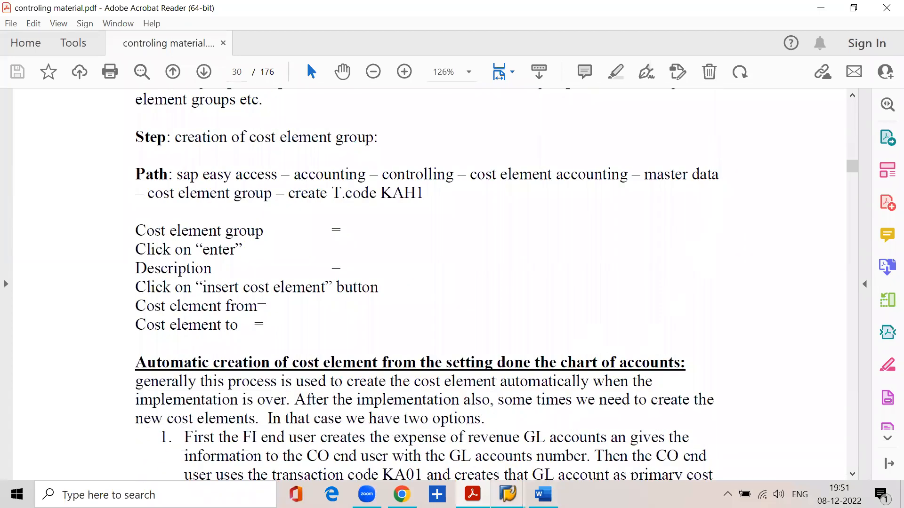
{"action": "mouse_move", "coordinate": [508, 494]}
{"action": "left_click", "coordinate": [517, 432]}
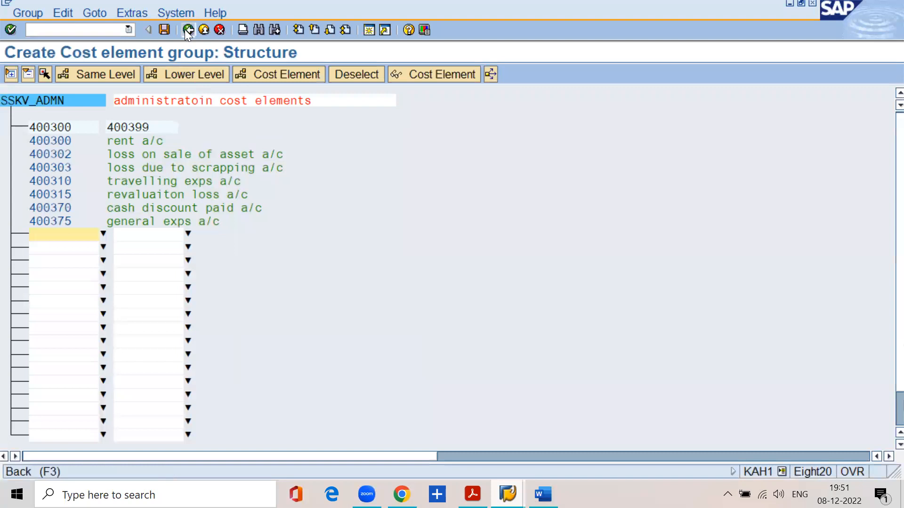
{"action": "left_click", "coordinate": [186, 30]}
{"action": "key", "text": "BackSpace"}
{"action": "key", "text": "BackSpace"}
{"action": "key", "text": "BackSpace"}
{"action": "key", "text": "BackSpace"}
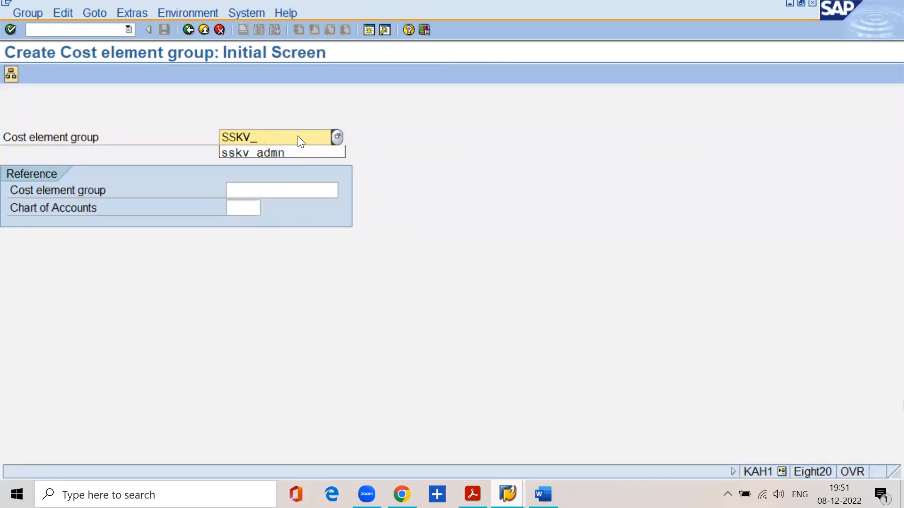
{"action": "type", "text": "fac"}
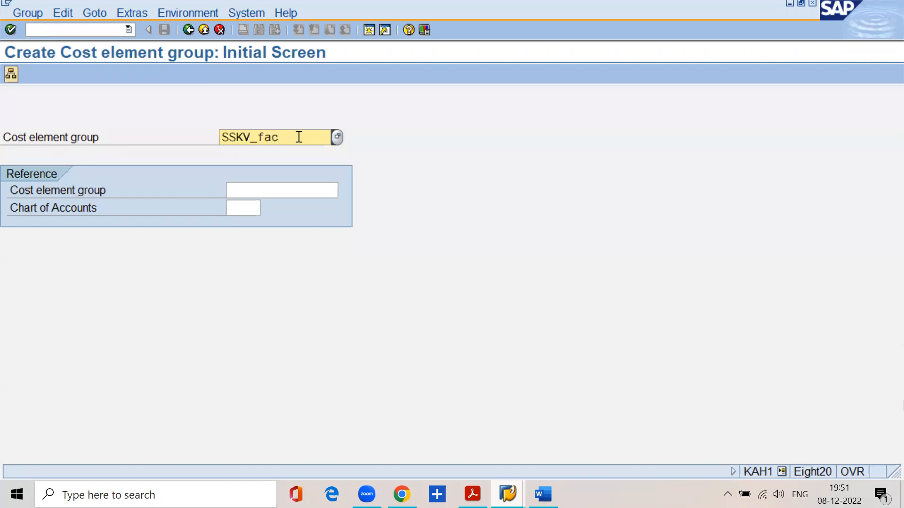
{"action": "type", "text": "t"}
{"action": "key", "text": "Return"}
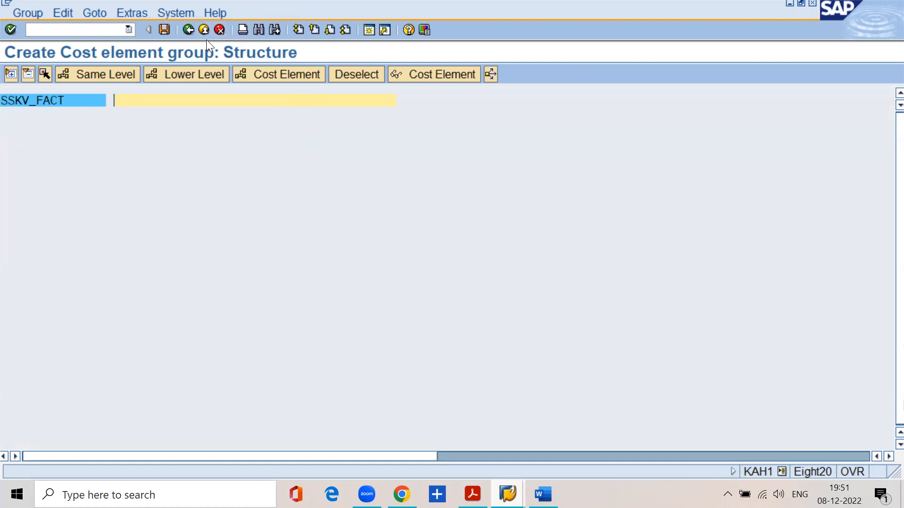
{"action": "left_click", "coordinate": [219, 31]}
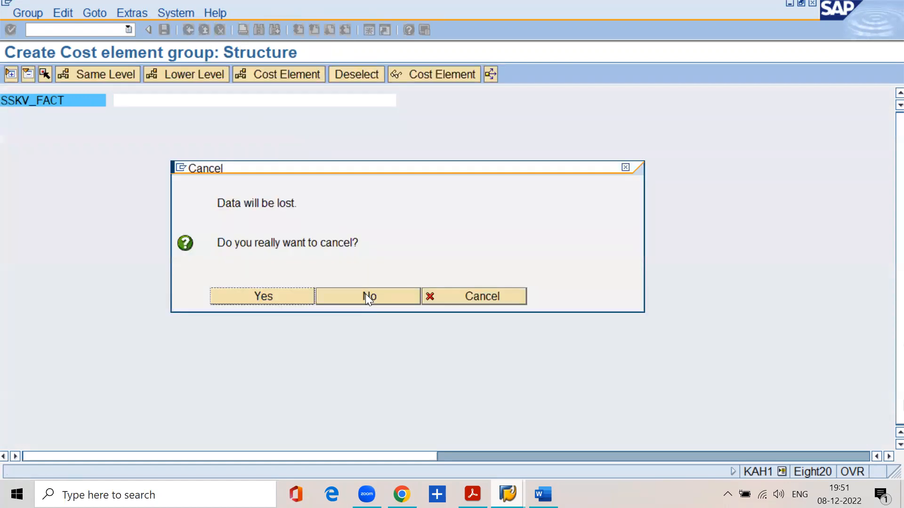
{"action": "left_click", "coordinate": [305, 295]}
Start a new cost element group SSKV_MFRG and give it the description "manufacturing cost".
{"action": "left_click", "coordinate": [299, 137]}
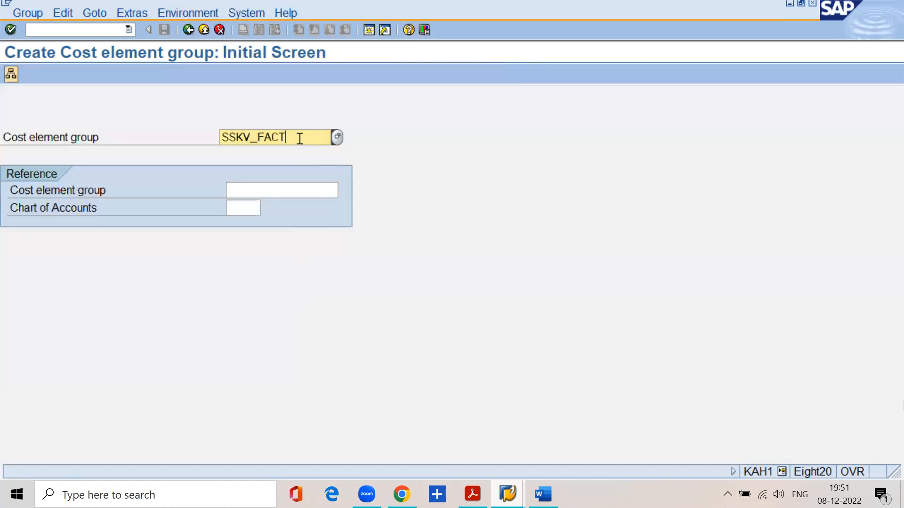
{"action": "key", "text": "BackSpace"}
{"action": "key", "text": "BackSpace"}
{"action": "key", "text": "BackSpace"}
{"action": "key", "text": "BackSpace"}
{"action": "type", "text": "mfrg"}
{"action": "key", "text": "Return"}
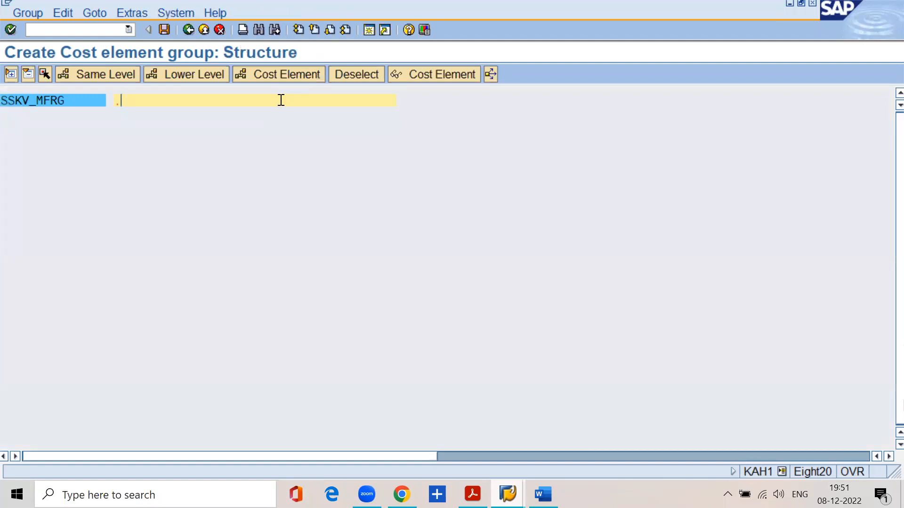
{"action": "type", "text": "manufacturing"}
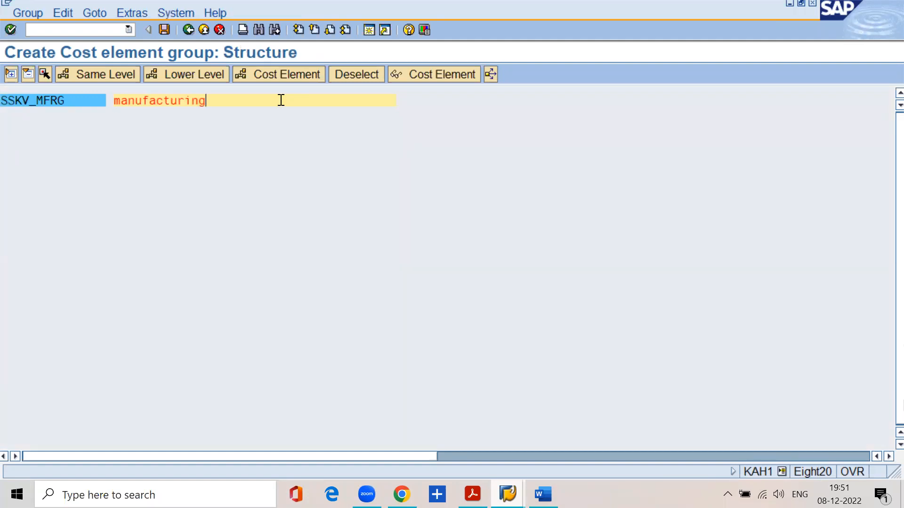
{"action": "type", "text": " cost"}
Insert the cost element range 400200 to 400299 into the SSKV_MFRG group and save it.
{"action": "left_click", "coordinate": [284, 75]}
{"action": "type", "text": "400200"}
{"action": "key", "text": "Tab"}
{"action": "type", "text": "4002"}
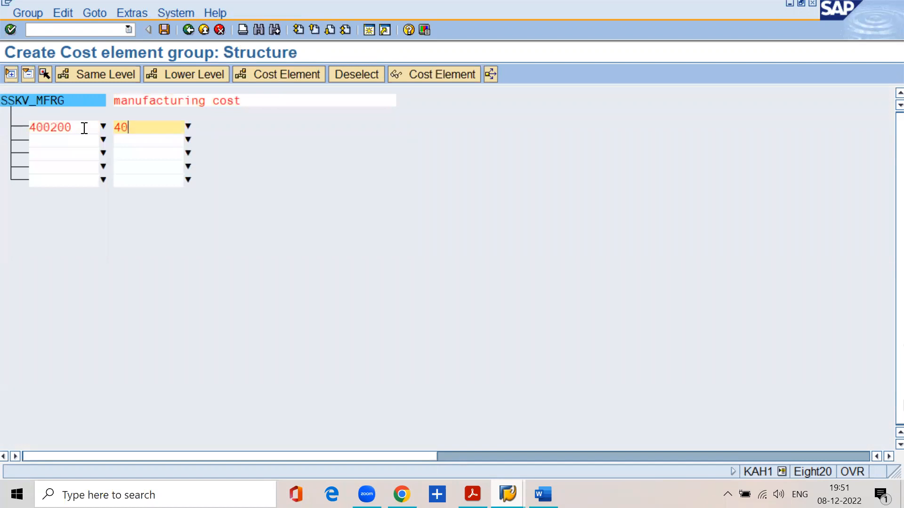
{"action": "type", "text": "99"}
{"action": "key", "text": "Return"}
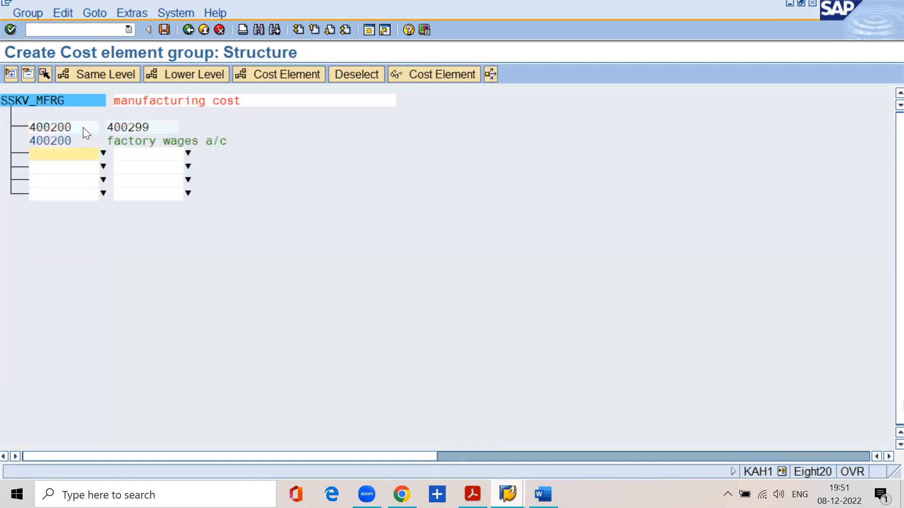
{"action": "left_click", "coordinate": [164, 30]}
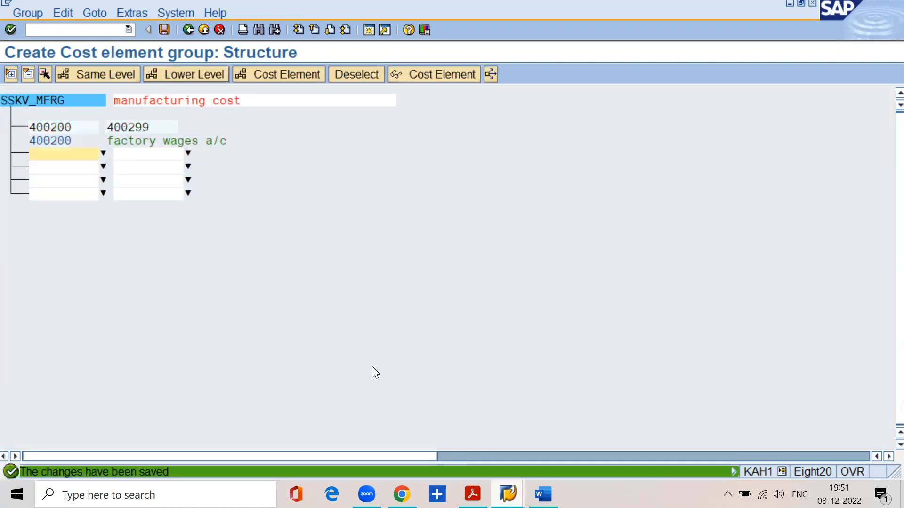
Compare the KAH1 group creation instructions in controling material.pdf, then return to the SSKV_MFRG group structure in SAP.
{"action": "key", "text": "alt+Tab"}
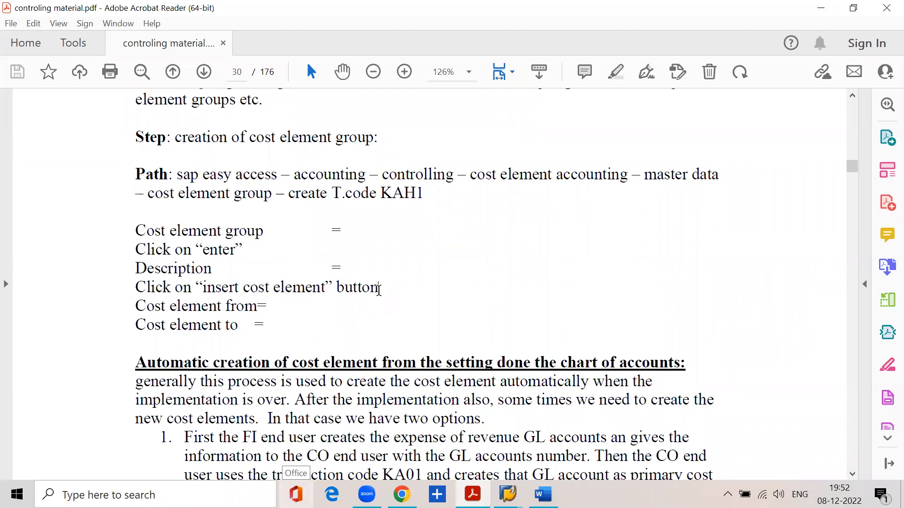
{"action": "scroll", "coordinate": [332, 318], "scroll_direction": "down", "scroll_amount": 3}
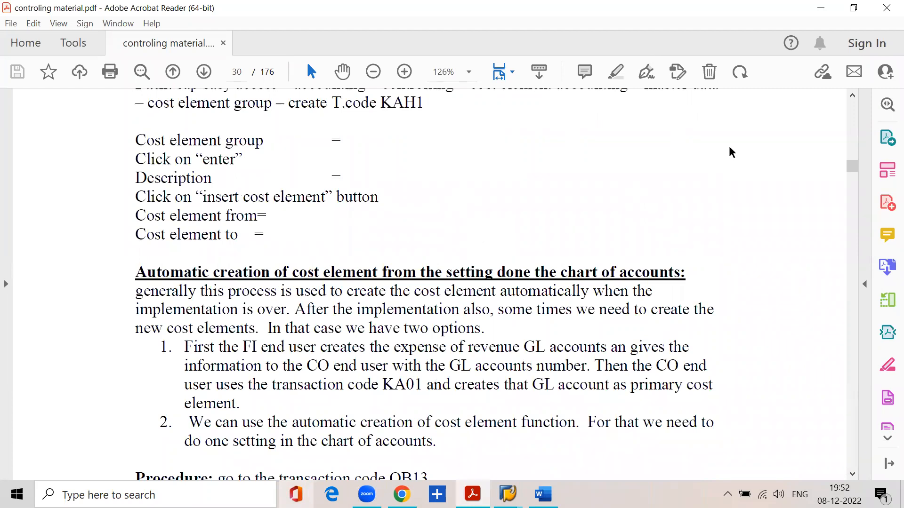
{"action": "left_click", "coordinate": [507, 494]}
{"action": "left_click", "coordinate": [512, 454]}
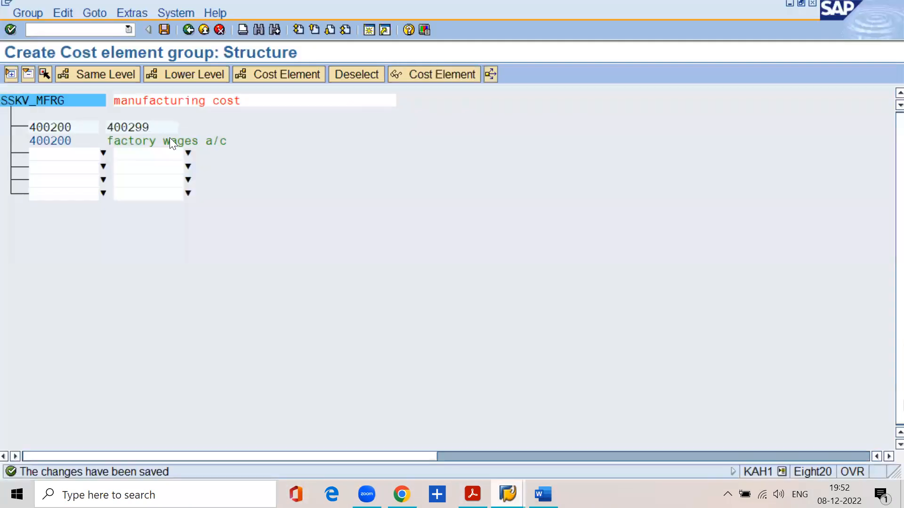
Open the SSKV_MFRG cost element group for changing with transaction KAH2.
{"action": "left_click", "coordinate": [104, 29]}
{"action": "type", "text": "/nkah2"}
{"action": "key", "text": "Return"}
{"action": "key", "text": "Return"}
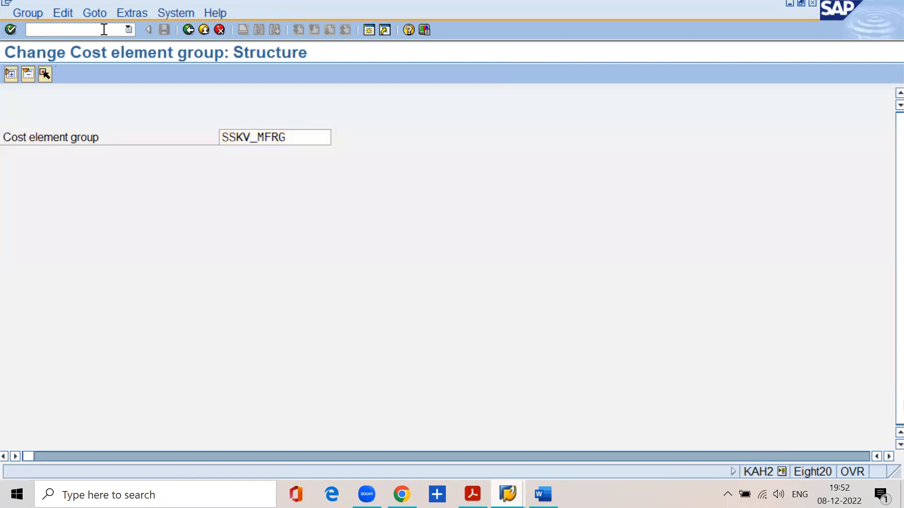
Insert blank cost element rows above the existing range in SSKV_MFRG, discard them without saving and leave KAH2.
{"action": "left_click", "coordinate": [287, 75]}
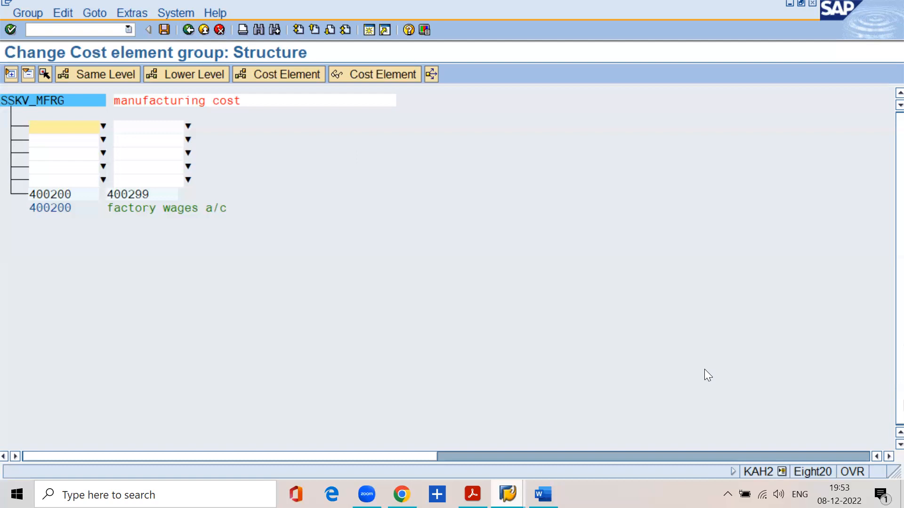
{"action": "left_click", "coordinate": [245, 75]}
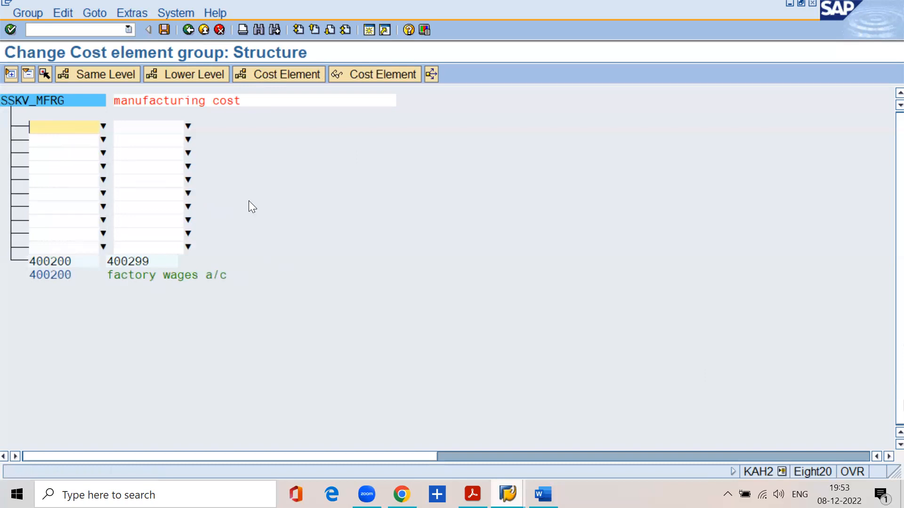
{"action": "left_click", "coordinate": [190, 28]}
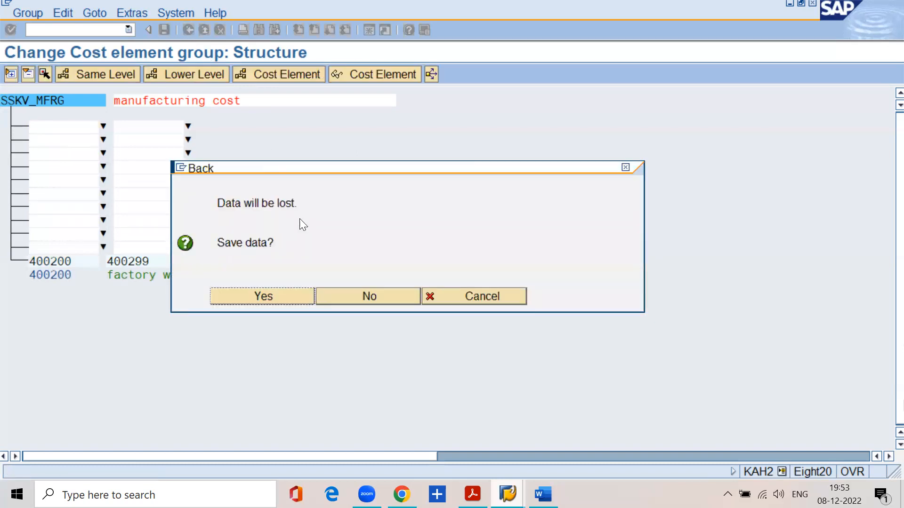
{"action": "left_click", "coordinate": [330, 298]}
{"action": "left_click", "coordinate": [188, 30]}
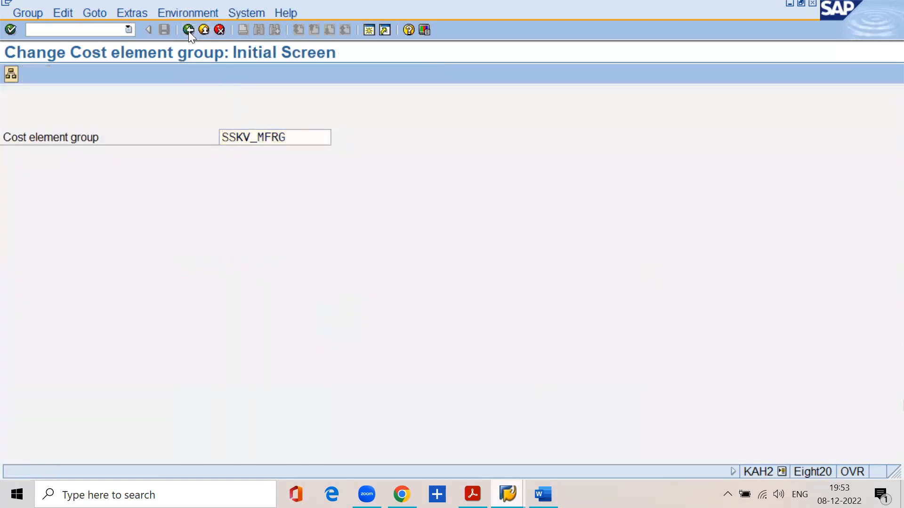
Switch to controling material.pdf and read the automatic cost element creation heading and the first option, using KA01.
{"action": "left_click", "coordinate": [472, 494]}
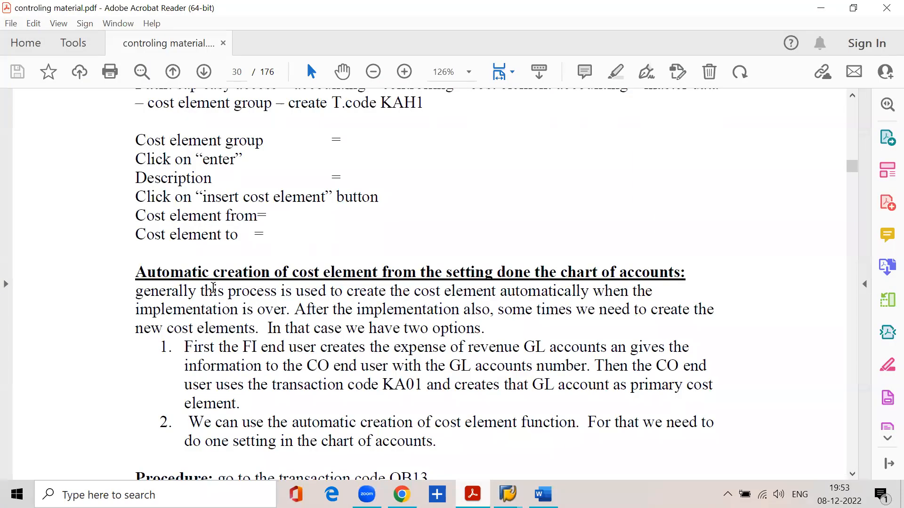
{"action": "left_click_drag", "start_coordinate": [136, 273], "coordinate": [688, 273]}
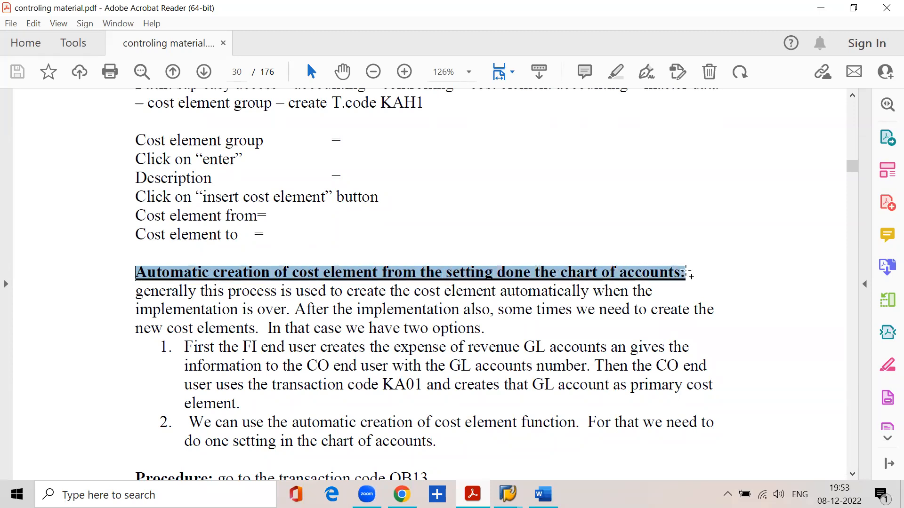
{"action": "left_click", "coordinate": [604, 215]}
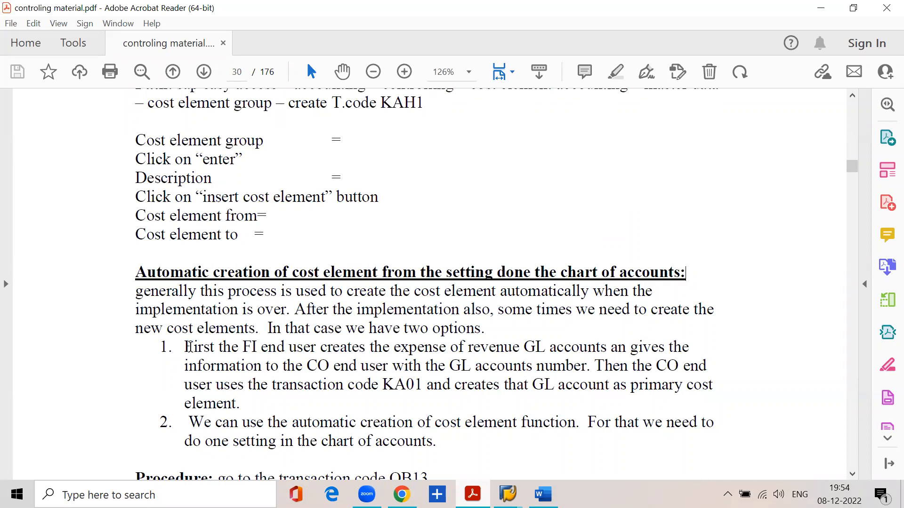
{"action": "left_click_drag", "start_coordinate": [187, 347], "coordinate": [649, 347]}
{"action": "left_click_drag", "start_coordinate": [267, 366], "coordinate": [682, 366]}
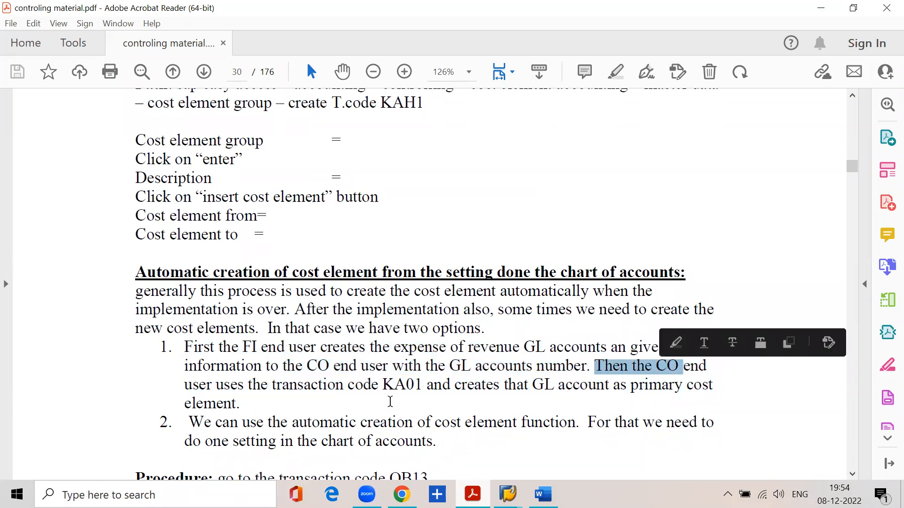
{"action": "left_click_drag", "start_coordinate": [247, 385], "coordinate": [701, 386]}
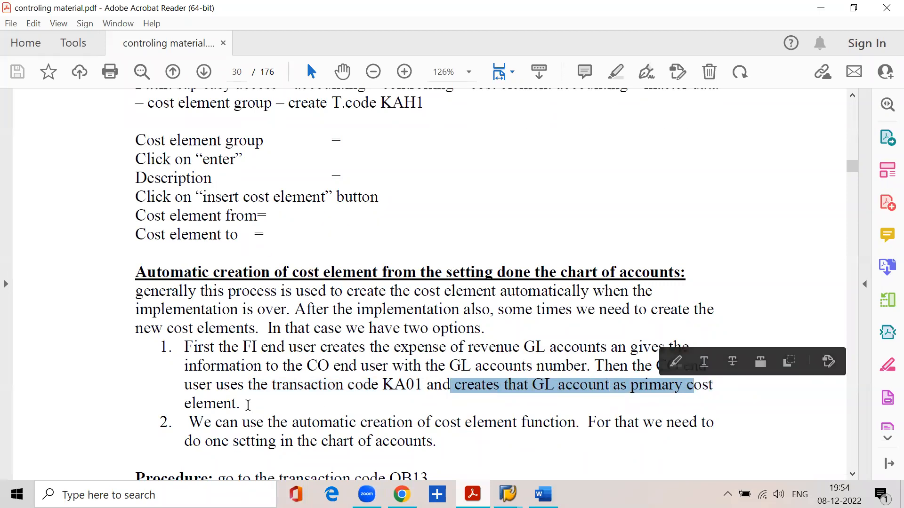
{"action": "left_click", "coordinate": [242, 404]}
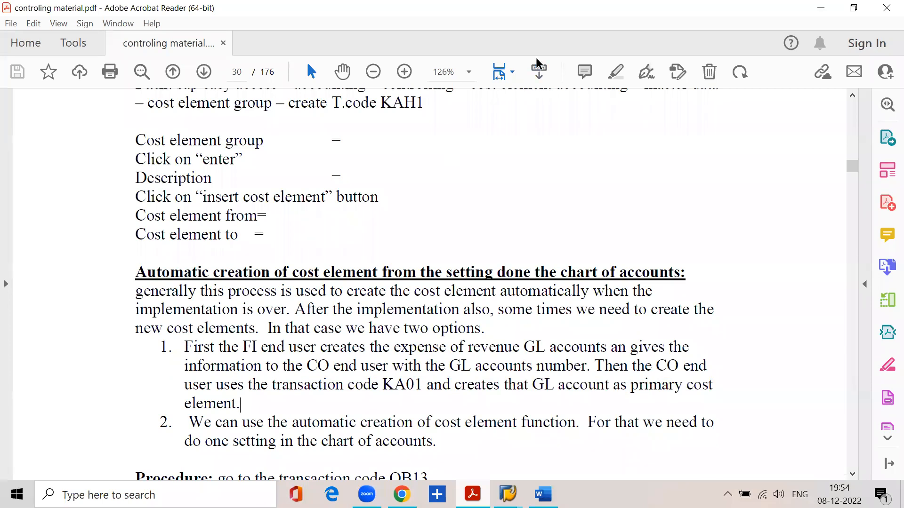
Read the PDF's second option, automatic creation through a chart of accounts setting, and its OB13 procedure.
{"action": "scroll", "coordinate": [210, 322], "scroll_direction": "down", "scroll_amount": 3}
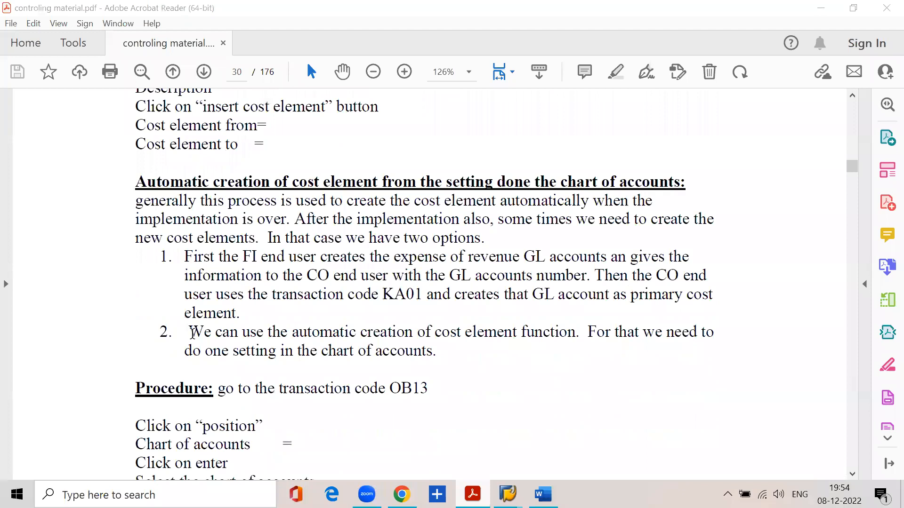
{"action": "left_click_drag", "start_coordinate": [190, 332], "coordinate": [706, 335]}
{"action": "left_click_drag", "start_coordinate": [191, 349], "coordinate": [441, 352]}
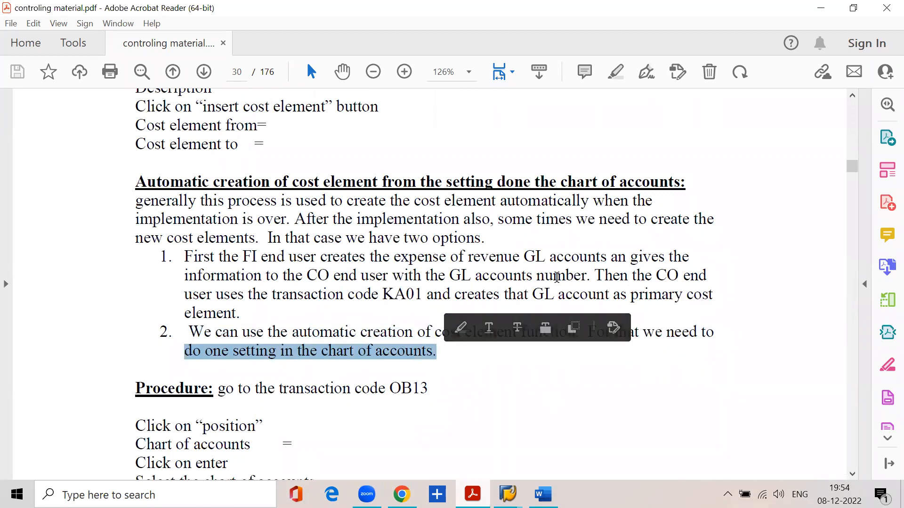
{"action": "scroll", "coordinate": [347, 302], "scroll_direction": "down", "scroll_amount": 3}
{"action": "left_click_drag", "start_coordinate": [137, 239], "coordinate": [422, 254]}
Switch to SAP and open the list of all charts of accounts with transaction OB13.
{"action": "mouse_move", "coordinate": [507, 494]}
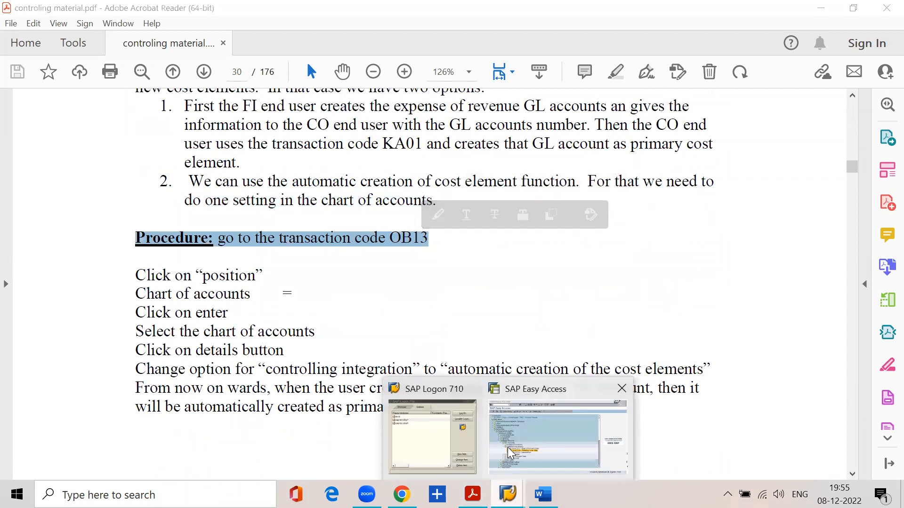
{"action": "left_click", "coordinate": [509, 453]}
{"action": "type", "text": "/nob13"}
{"action": "key", "text": "Return"}
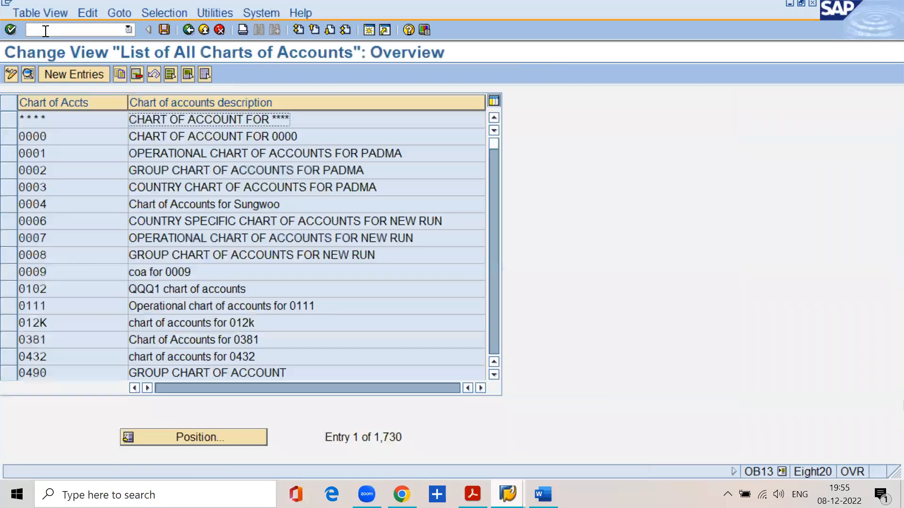
Position the list at chart of accounts SSKV, select it and open its details.
{"action": "left_click", "coordinate": [170, 430]}
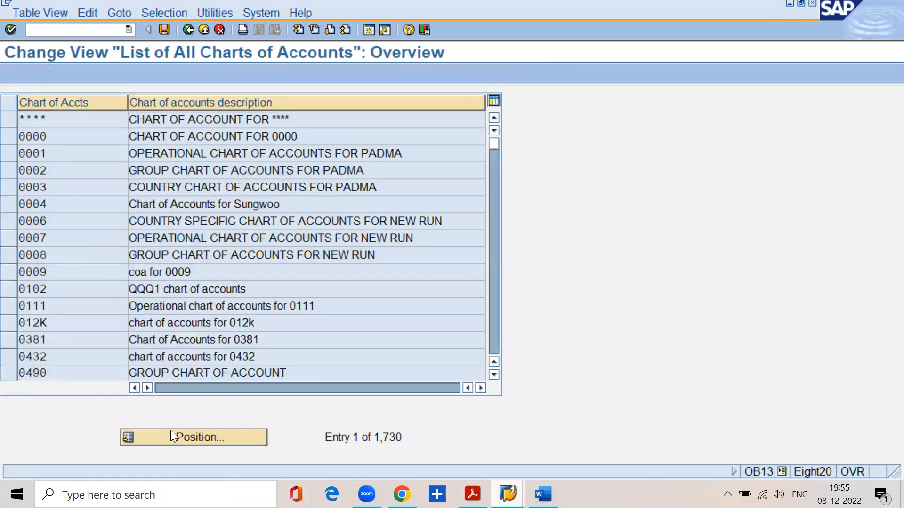
{"action": "type", "text": "sskv"}
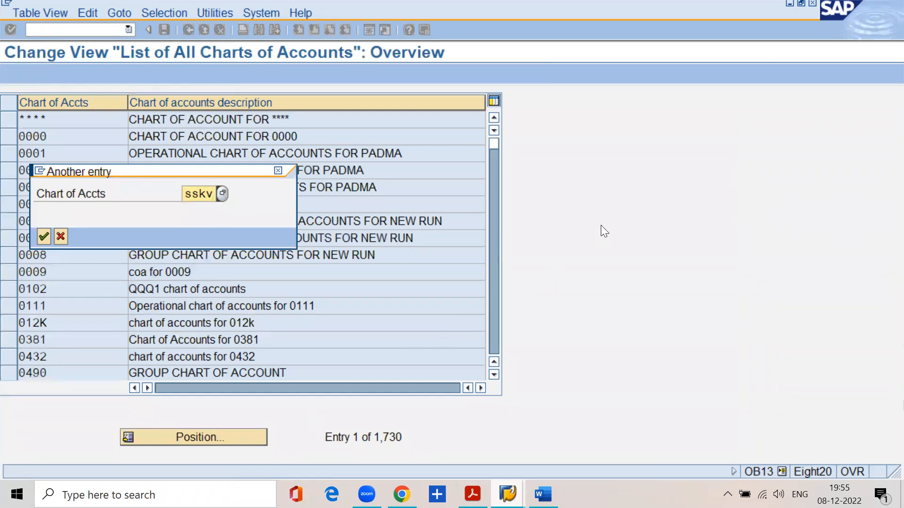
{"action": "left_click", "coordinate": [43, 236]}
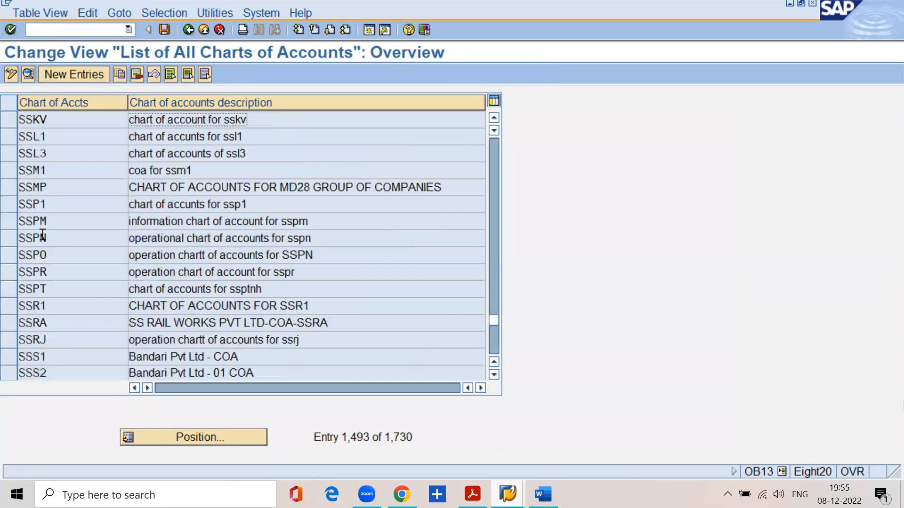
{"action": "left_click", "coordinate": [7, 119]}
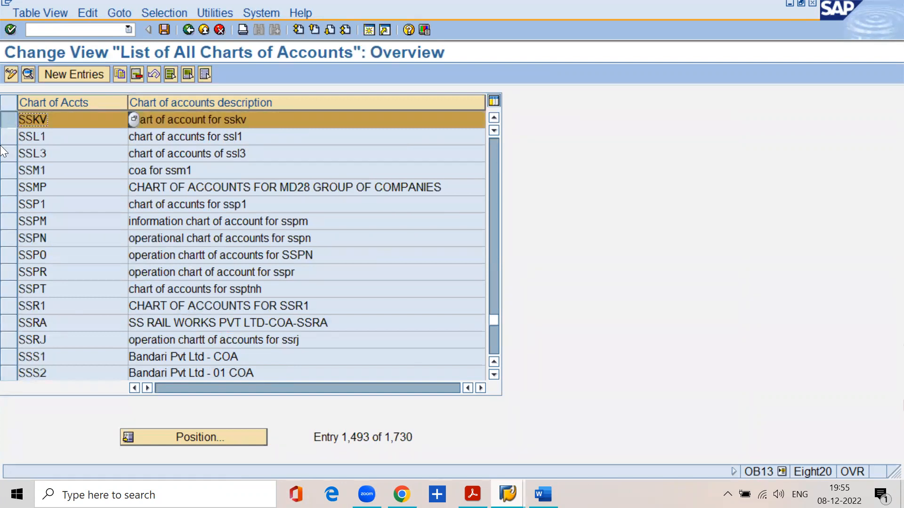
{"action": "left_click", "coordinate": [28, 73]}
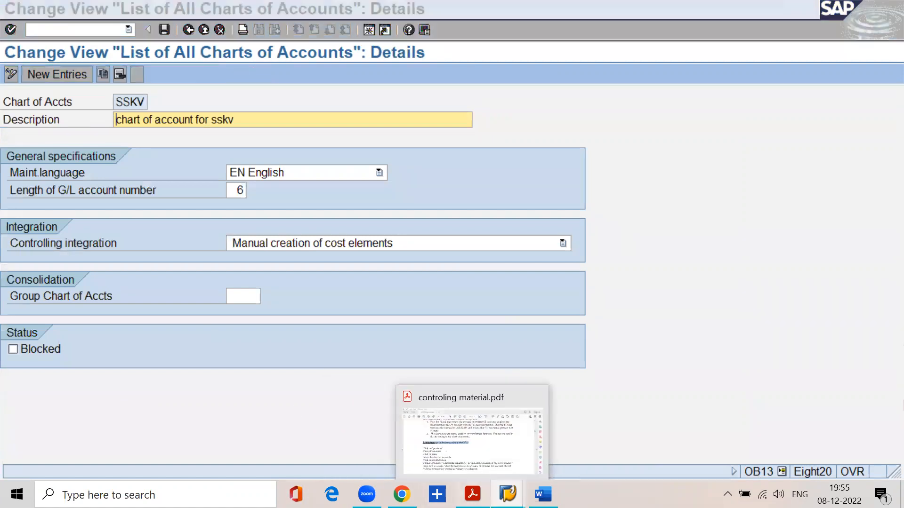
Check the PDF's instruction on the controlling integration option, then return to the SSKV chart of accounts details.
{"action": "left_click", "coordinate": [473, 495]}
{"action": "left_click_drag", "start_coordinate": [189, 372], "coordinate": [710, 368]}
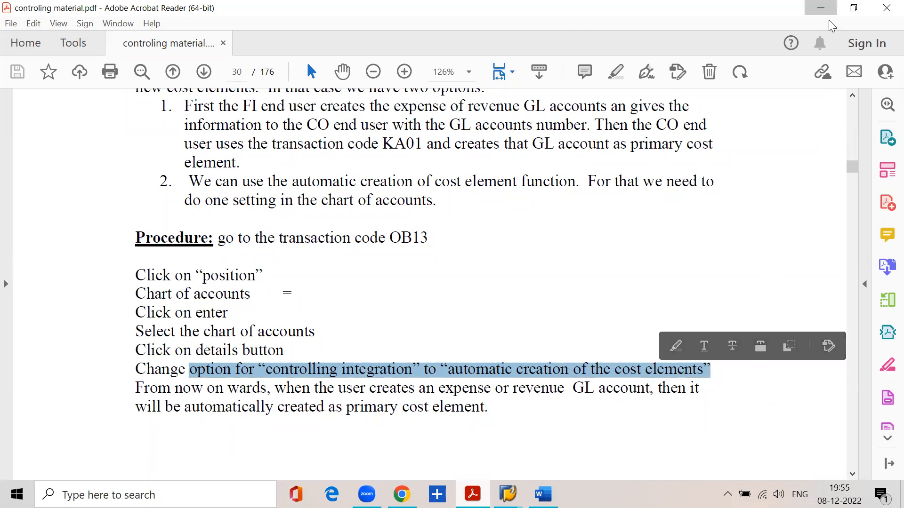
{"action": "left_click", "coordinate": [820, 7]}
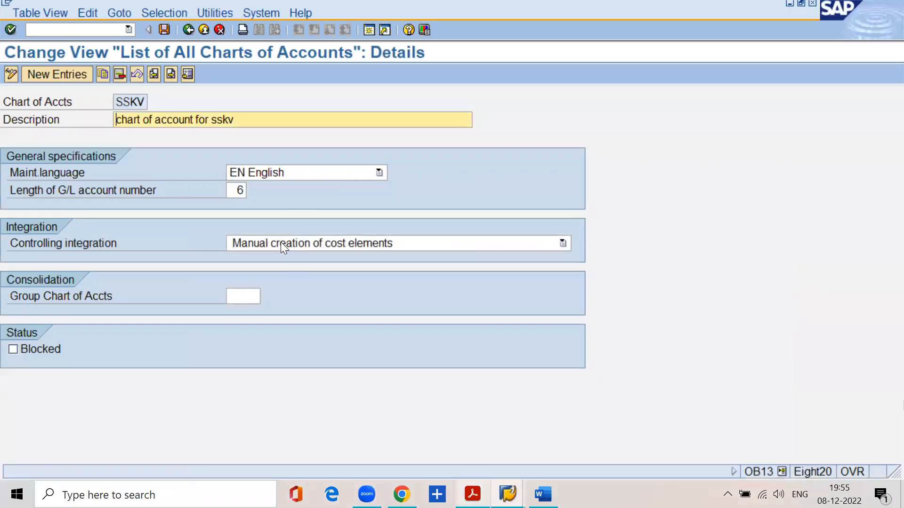
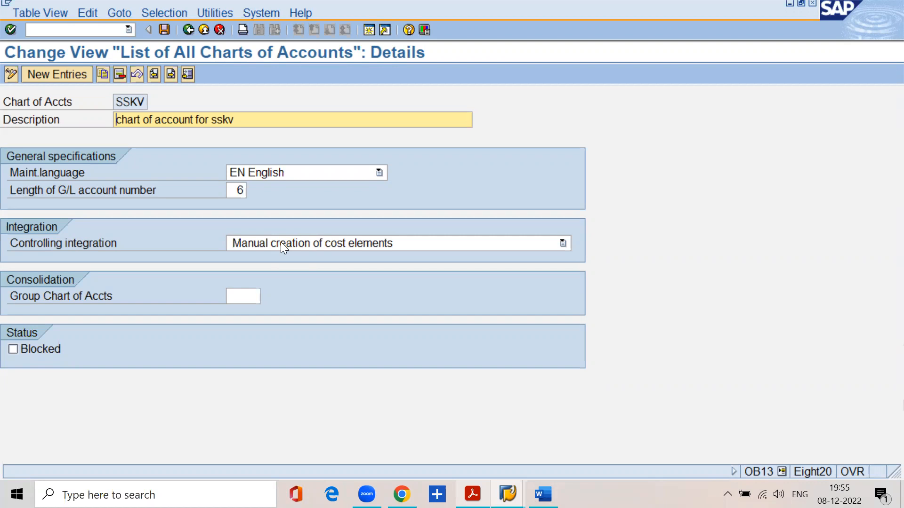
Set SSKV's controlling integration to automatic creation of cost elements and save it in the proposed customizing request.
{"action": "left_click", "coordinate": [280, 242]}
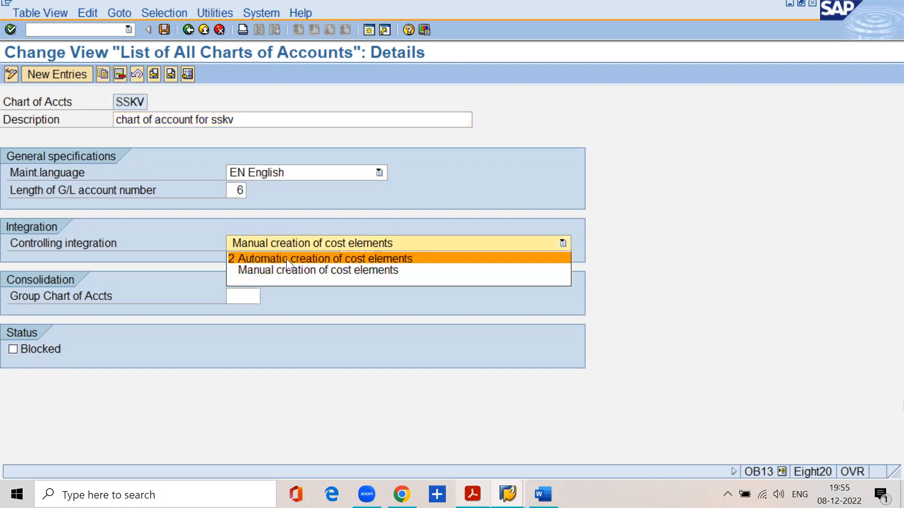
{"action": "left_click", "coordinate": [286, 259]}
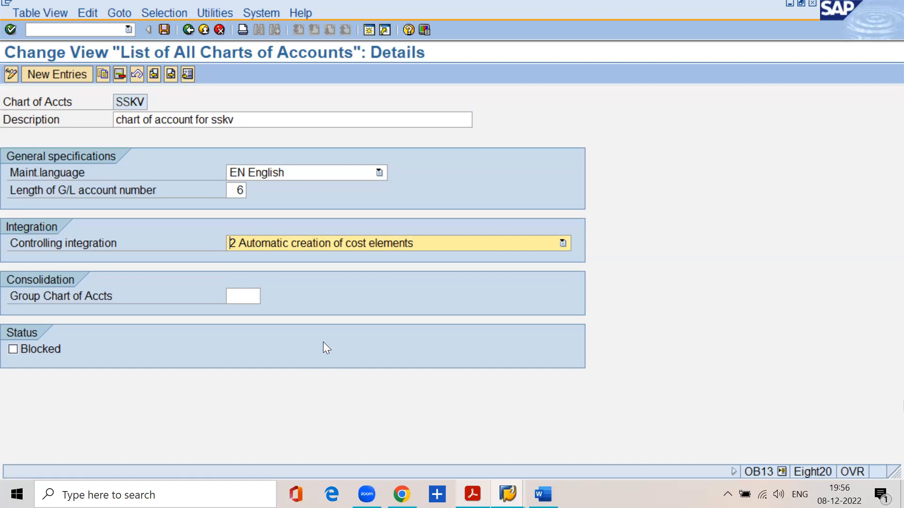
{"action": "left_click", "coordinate": [165, 30]}
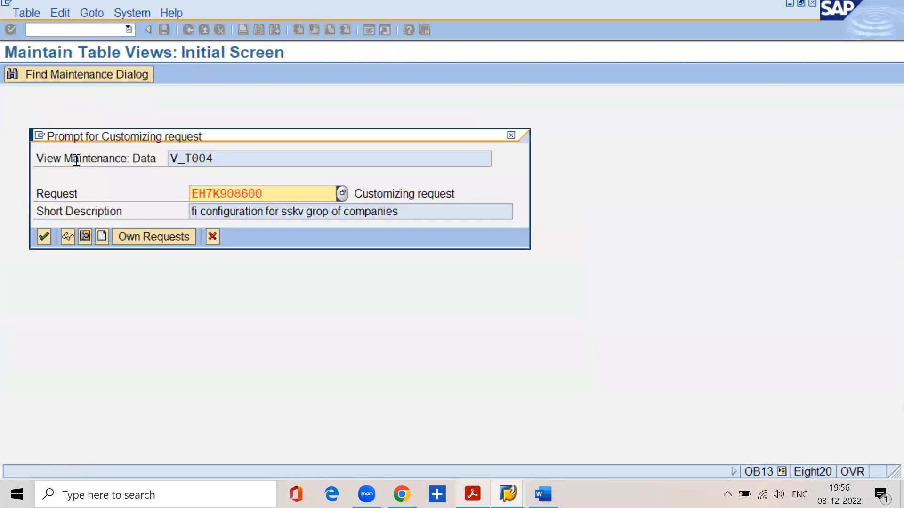
{"action": "left_click", "coordinate": [42, 244]}
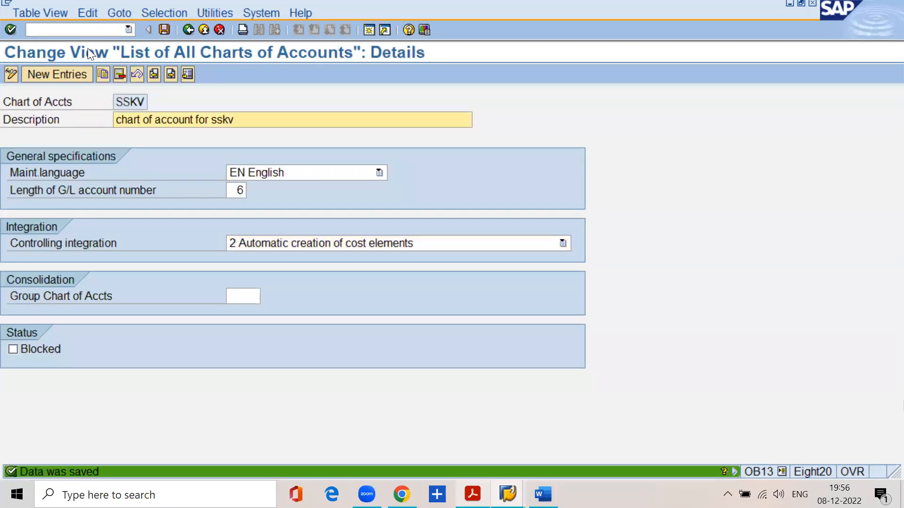
Open transaction KA23 and list the cost elements from 400000 to 4000599.
{"action": "left_click", "coordinate": [84, 30]}
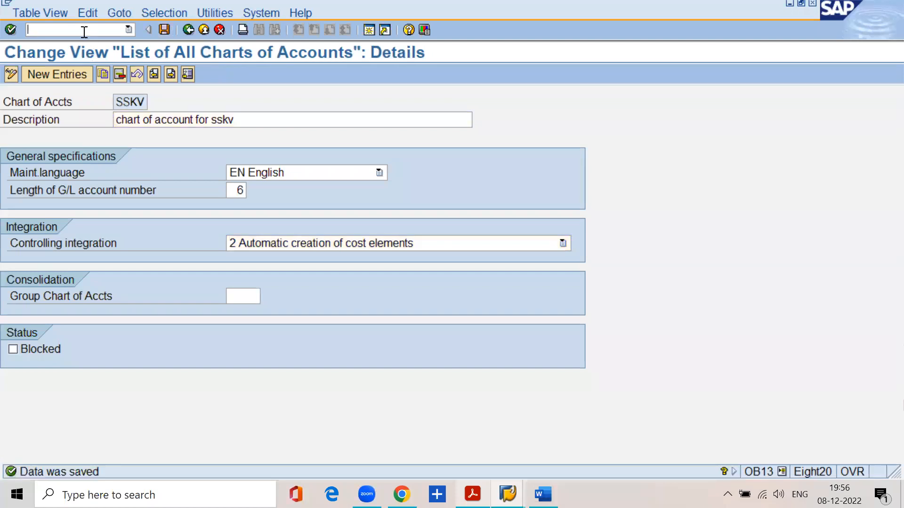
{"action": "type", "text": "/nka23"}
{"action": "key", "text": "Return"}
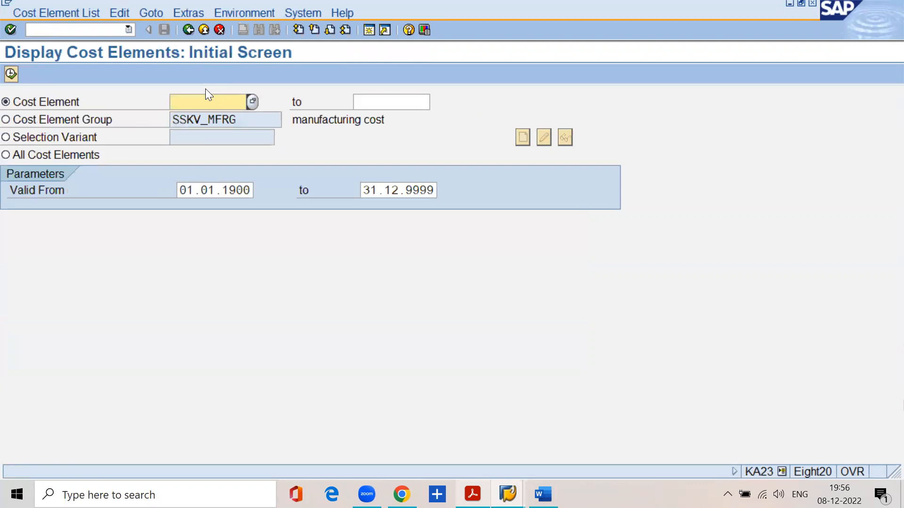
{"action": "type", "text": "400000"}
{"action": "key", "text": "Tab"}
{"action": "type", "text": "4000599"}
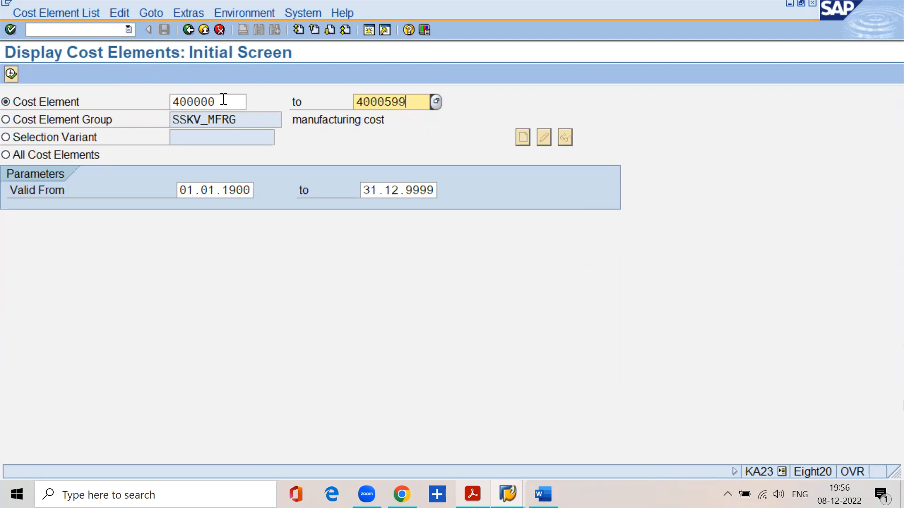
{"action": "key", "text": "Return"}
{"action": "left_click", "coordinate": [11, 73]}
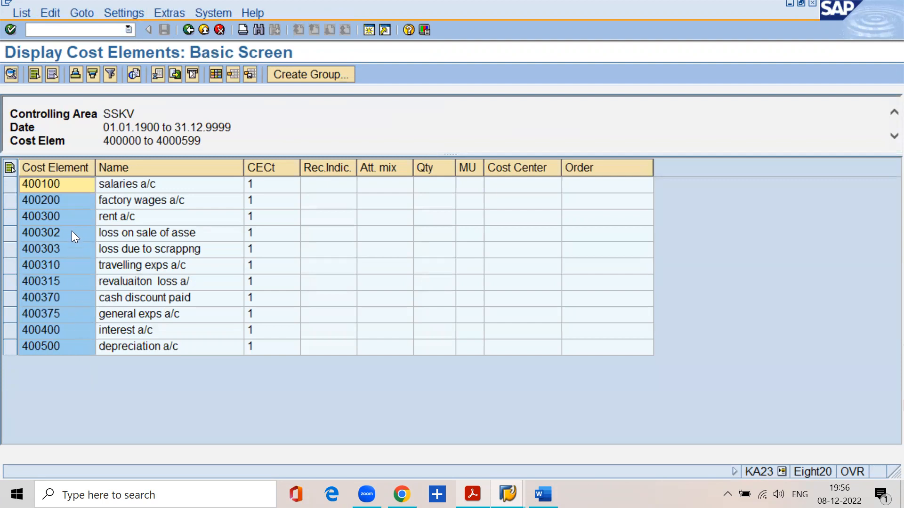
Review the listed cost element numbers, looking for an unused number between 400315 and 400370.
{"action": "left_click", "coordinate": [65, 212]}
{"action": "left_click", "coordinate": [64, 228]}
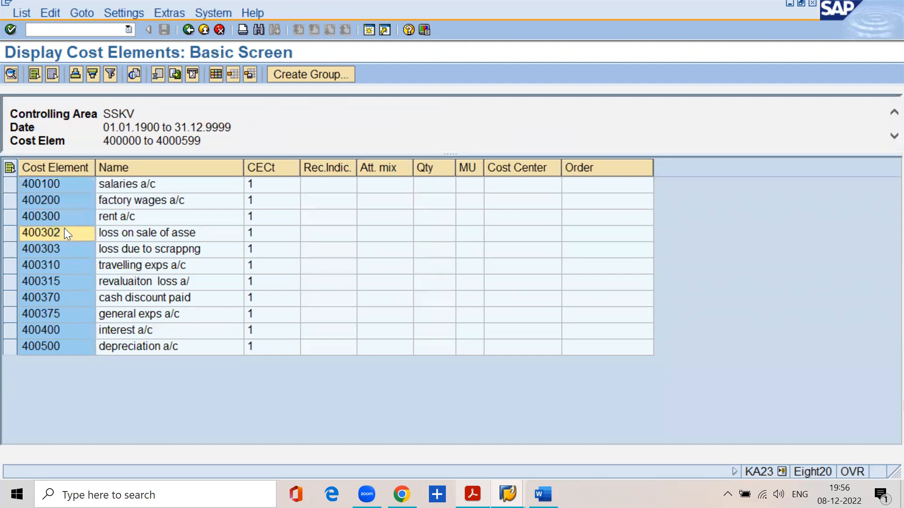
{"action": "left_click", "coordinate": [64, 268]}
{"action": "left_click", "coordinate": [63, 280]}
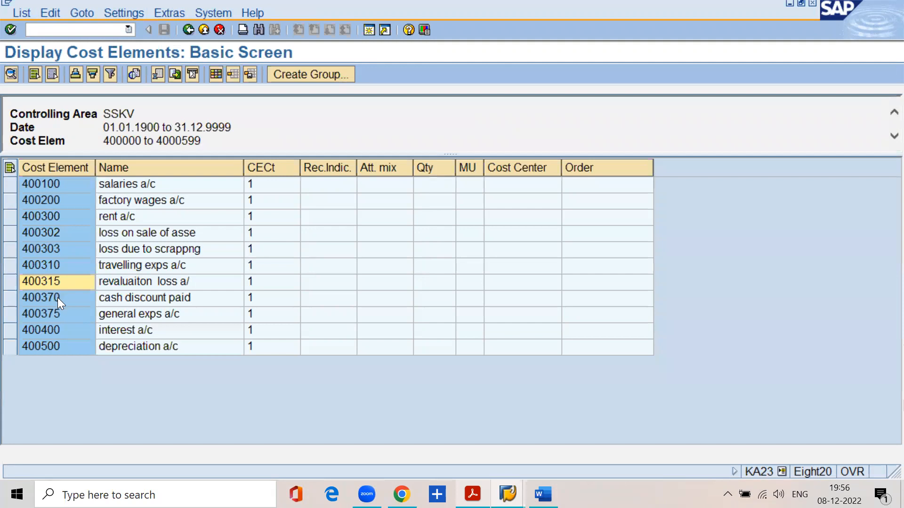
{"action": "left_click", "coordinate": [57, 297]}
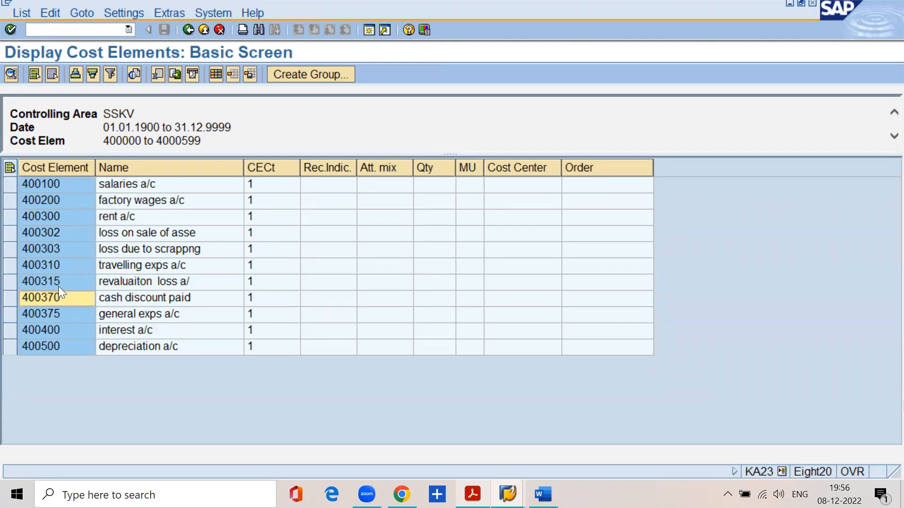
{"action": "left_click", "coordinate": [58, 286]}
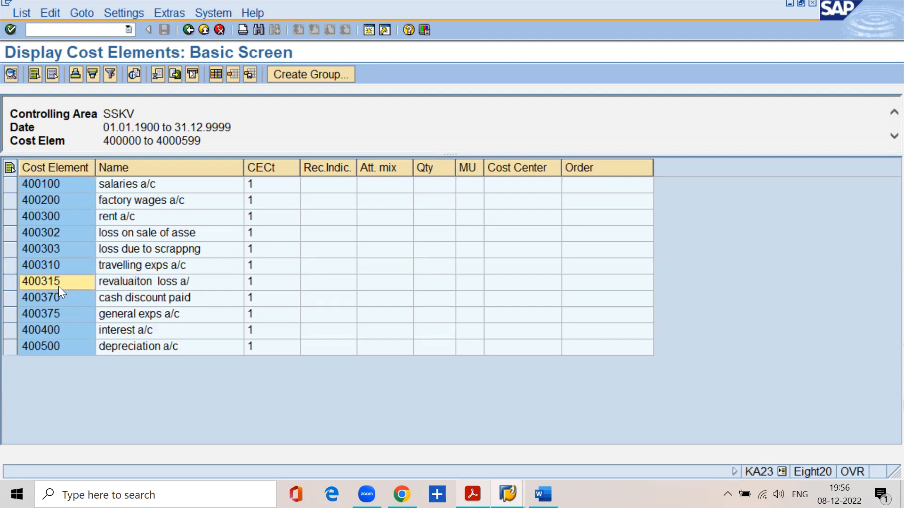
Open transaction FS00 and start creating G/L account 400316 in company code SSKV.
{"action": "left_click", "coordinate": [88, 29]}
{"action": "type", "text": "/nfs00"}
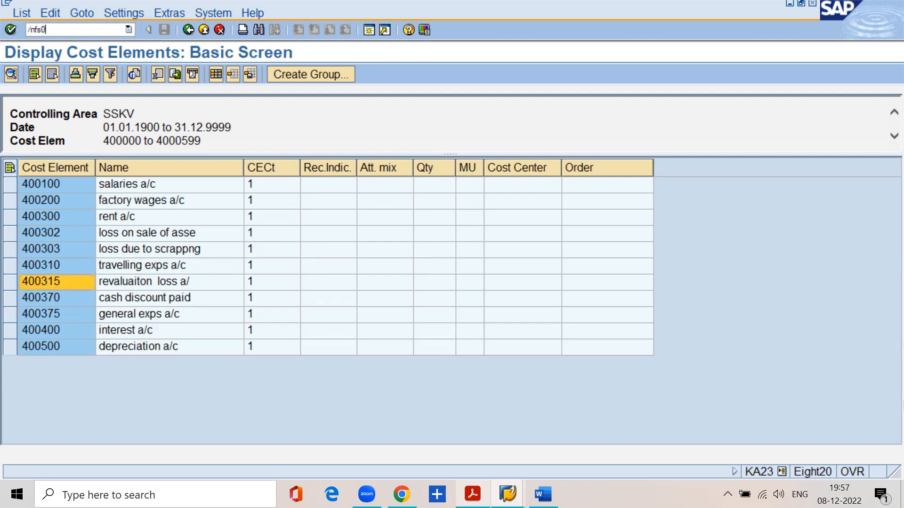
{"action": "key", "text": "Return"}
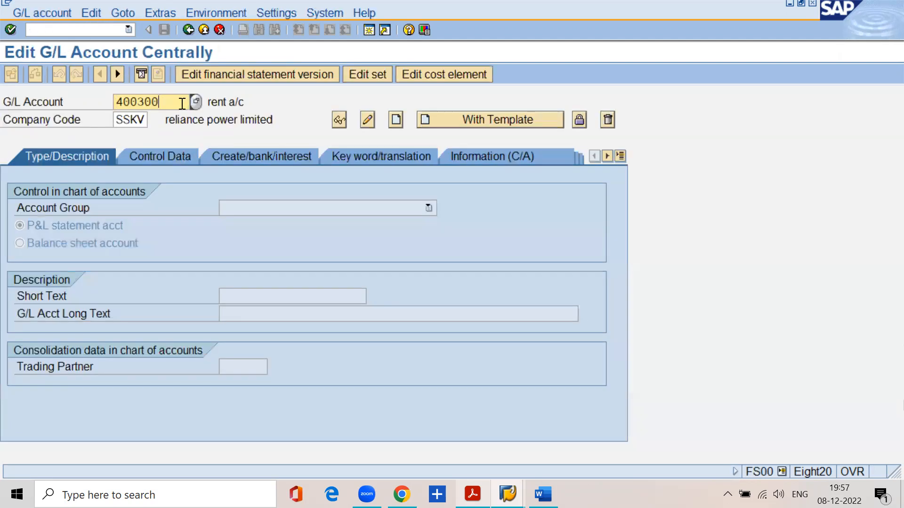
{"action": "type", "text": "400316"}
{"action": "left_click", "coordinate": [146, 120]}
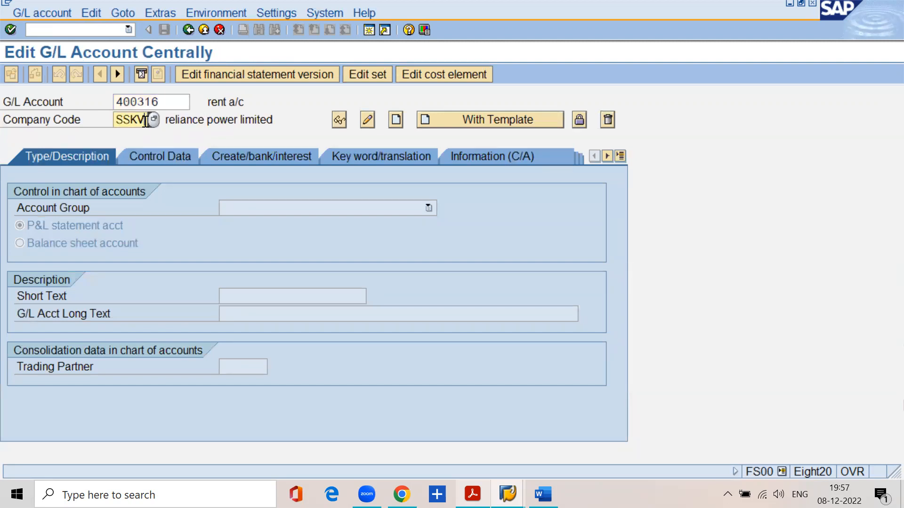
{"action": "left_click", "coordinate": [54, 15]}
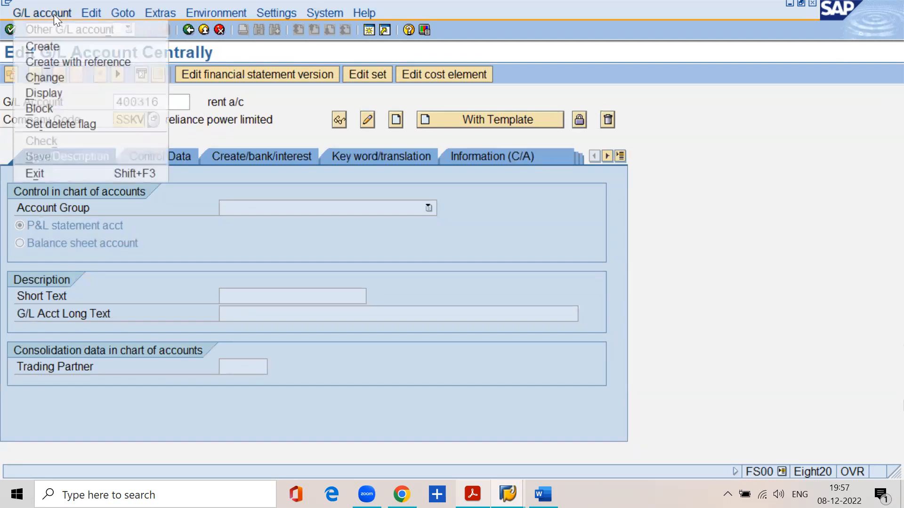
{"action": "left_click", "coordinate": [50, 47]}
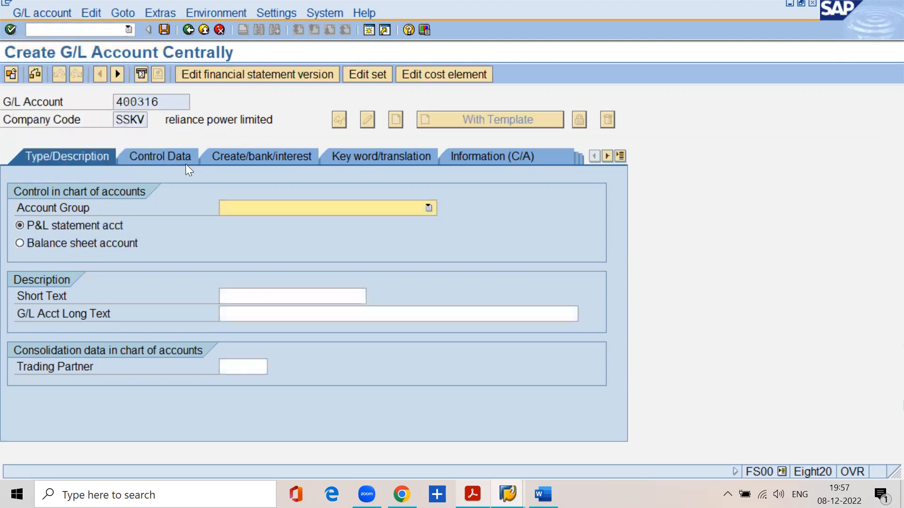
Assign account group ADMN administration cost and enter "factory rent a/c" as the short text and the G/L account long text.
{"action": "left_click", "coordinate": [235, 208]}
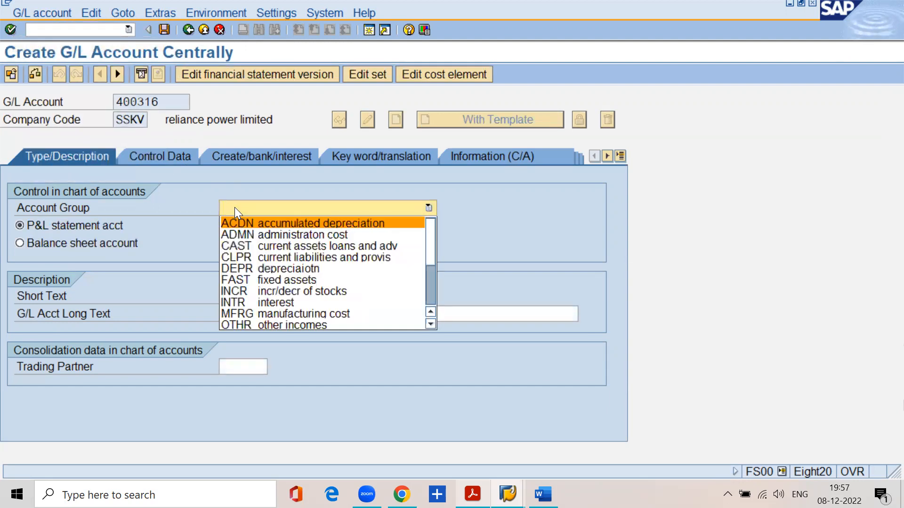
{"action": "left_click", "coordinate": [255, 236]}
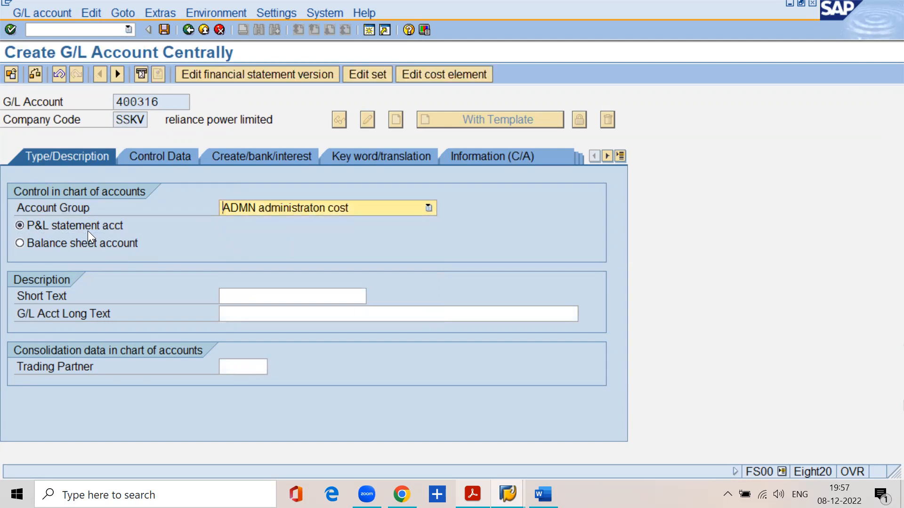
{"action": "left_click", "coordinate": [236, 295]}
{"action": "type", "text": "factroy"}
{"action": "key", "text": "BackSpace"}
{"action": "key", "text": "BackSpace"}
{"action": "key", "text": "BackSpace"}
{"action": "key", "text": "BackSpace"}
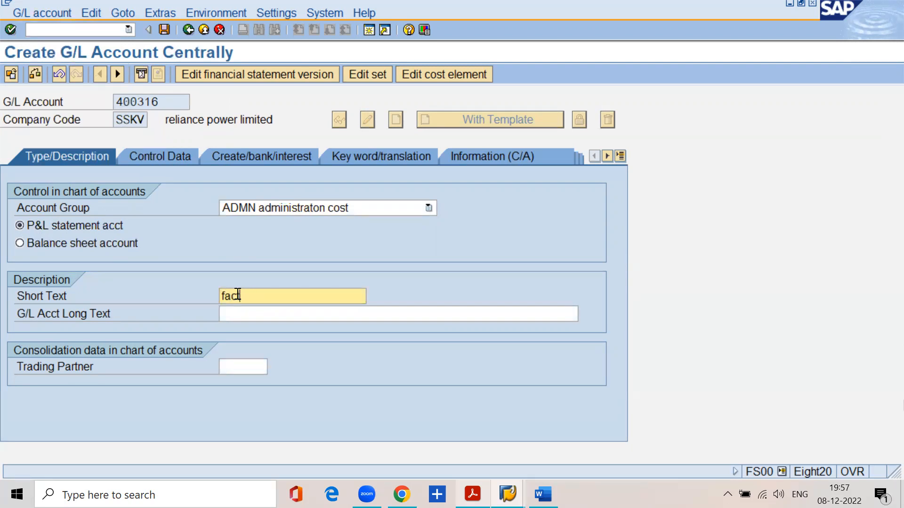
{"action": "type", "text": "tory rent a/c"}
{"action": "key", "text": "Tab"}
{"action": "type", "text": "factory rent a/c"}
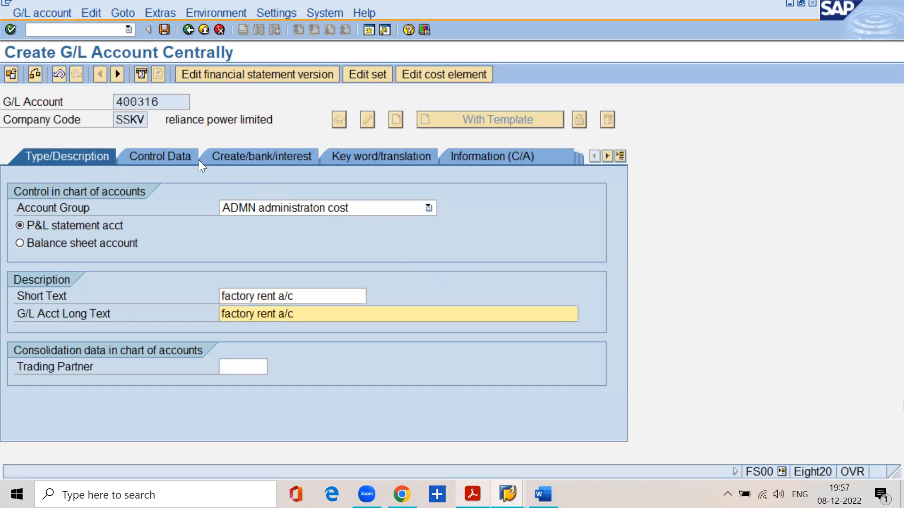
In the account's control data, enable only balances in local currency and line item display, and set the sort key to 001.
{"action": "left_click", "coordinate": [179, 158]}
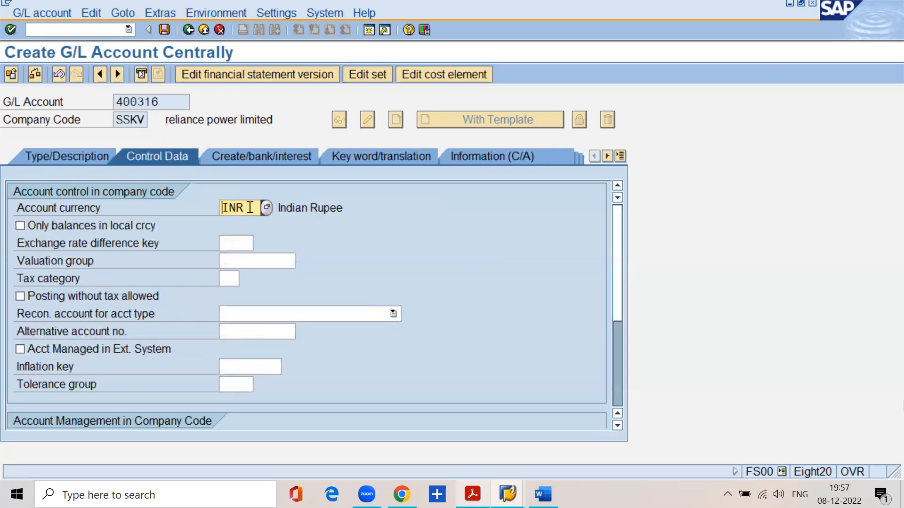
{"action": "left_click", "coordinate": [20, 226]}
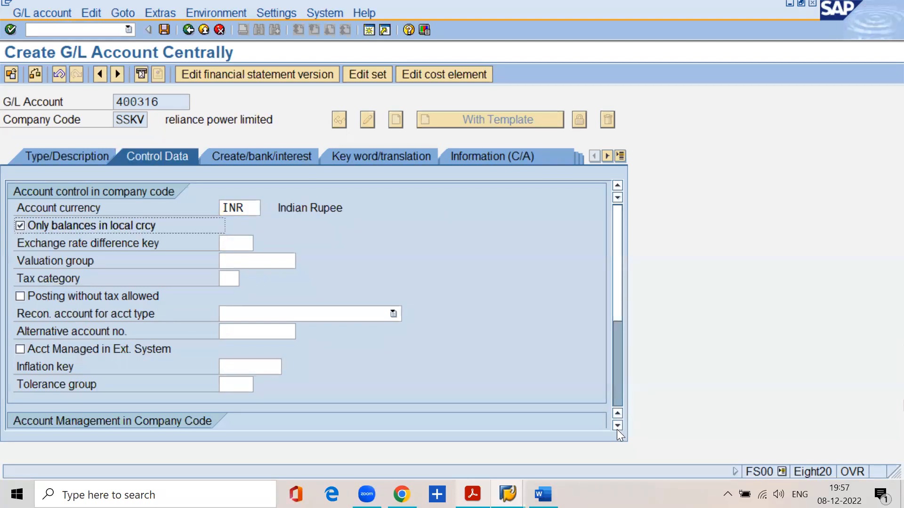
{"action": "scroll", "coordinate": [615, 425], "scroll_direction": "down", "scroll_amount": 2}
{"action": "left_click", "coordinate": [20, 367]}
{"action": "left_click", "coordinate": [234, 385]}
{"action": "type", "text": "001"}
{"action": "key", "text": "Return"}
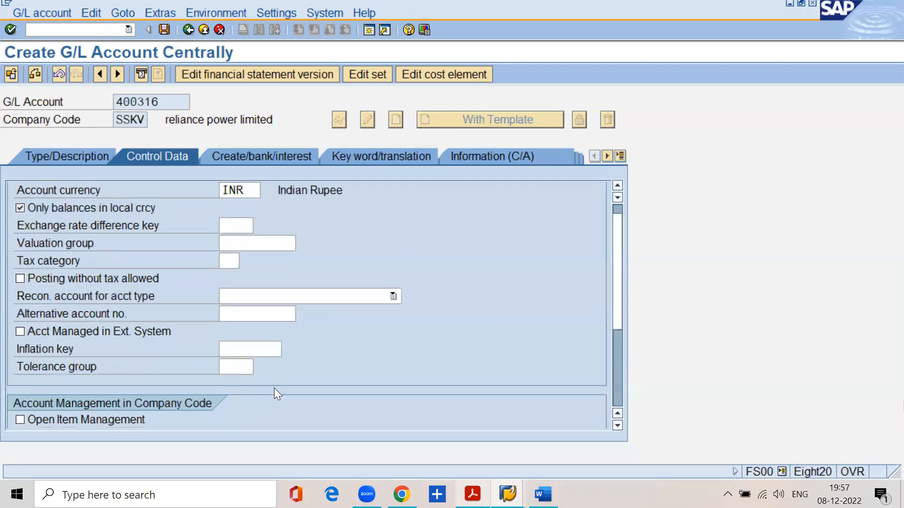
Set the field status group to G004 and save the new G/L account.
{"action": "left_click", "coordinate": [239, 155]}
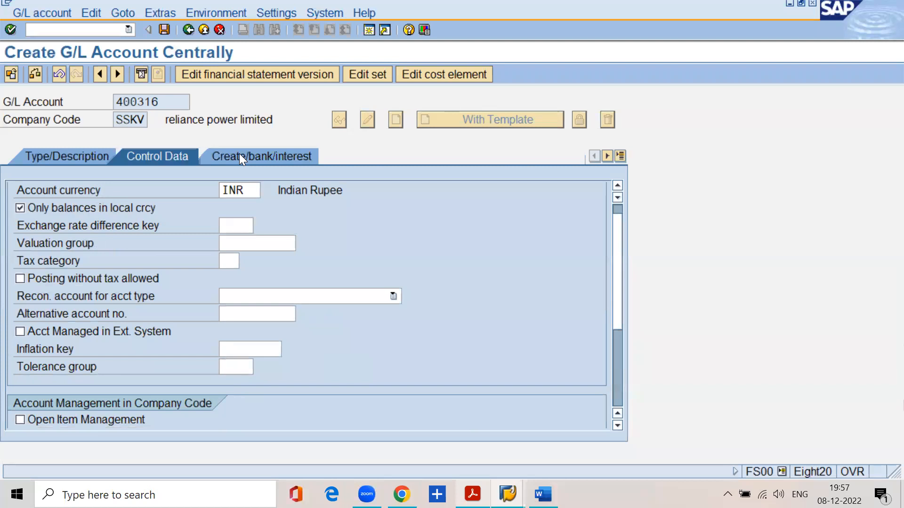
{"action": "type", "text": "g004"}
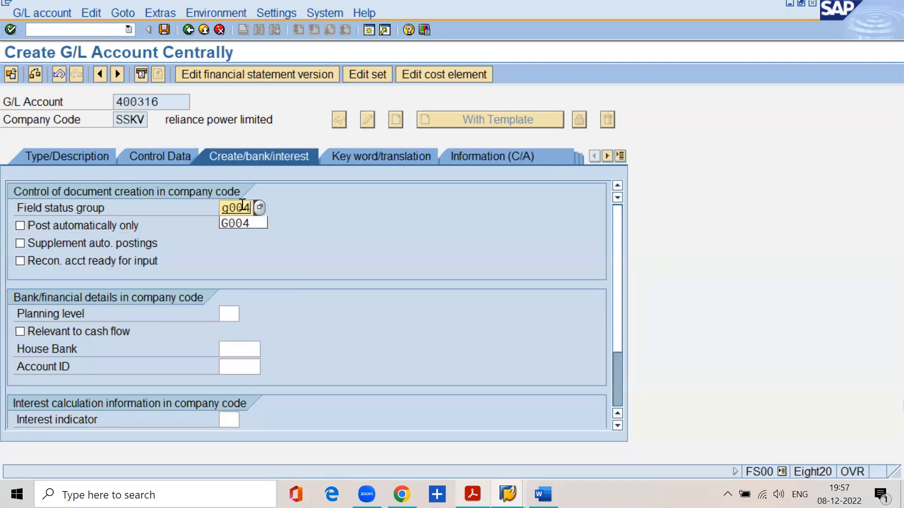
{"action": "key", "text": "ctrl+s"}
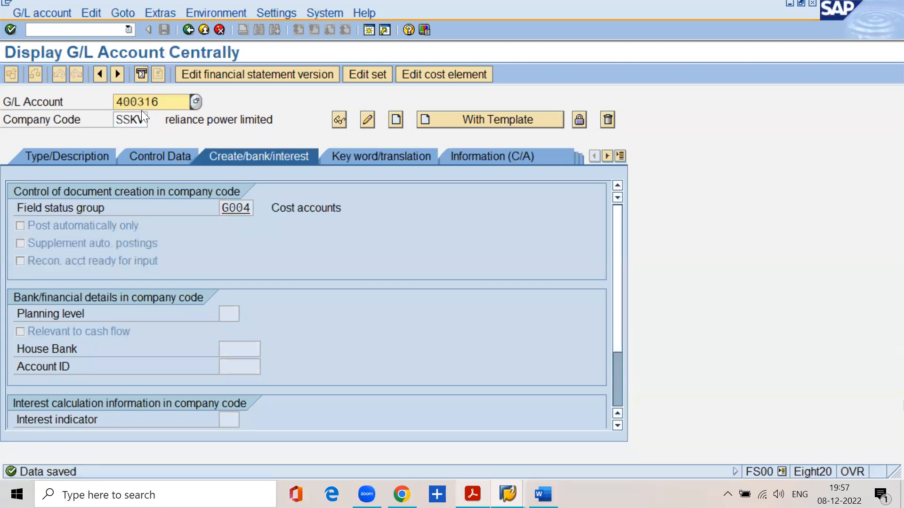
List cost elements 400000 to 4000599 again with transaction KA23 and check the entry and category for 400316.
{"action": "left_click_drag", "start_coordinate": [164, 101], "coordinate": [90, 107]}
{"action": "left_click", "coordinate": [108, 30]}
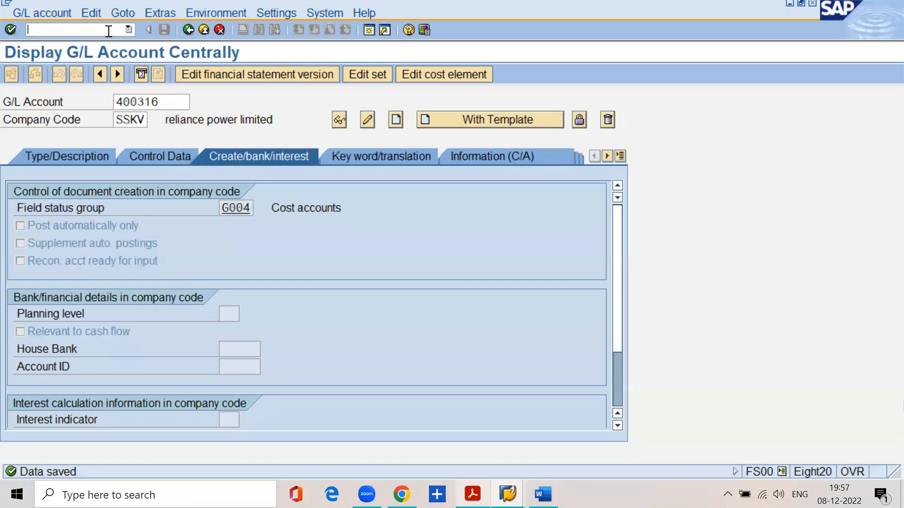
{"action": "type", "text": "/nka23"}
{"action": "key", "text": "Return"}
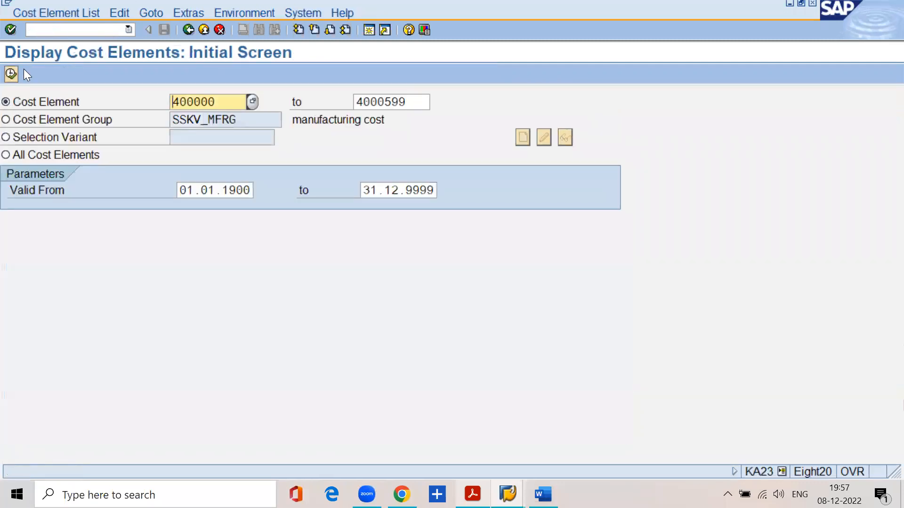
{"action": "left_click", "coordinate": [11, 72]}
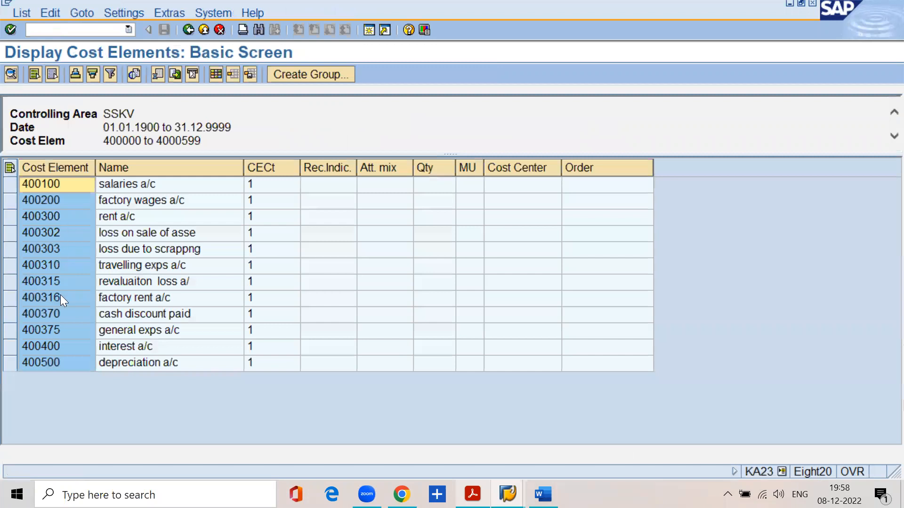
{"action": "left_click", "coordinate": [57, 298]}
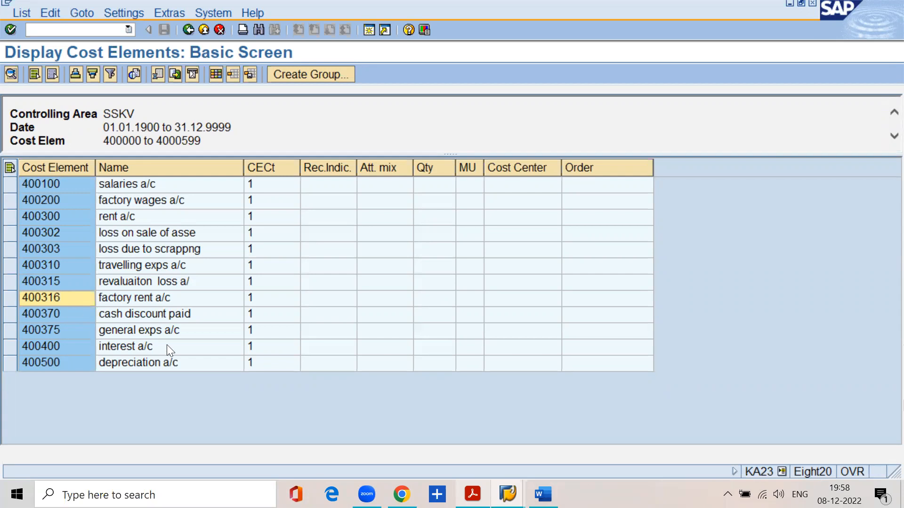
{"action": "left_click", "coordinate": [250, 299]}
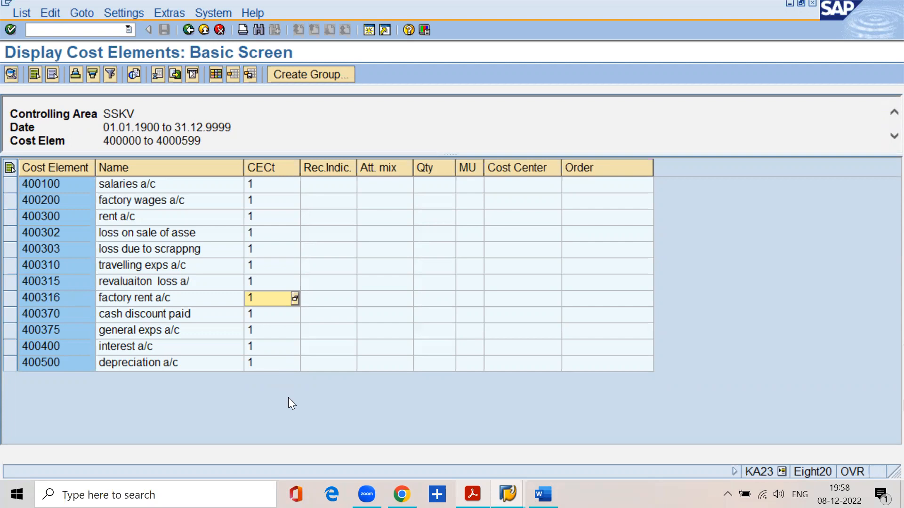
Open the details of chart of accounts SSKV in transaction OB13.
{"action": "left_click", "coordinate": [506, 493]}
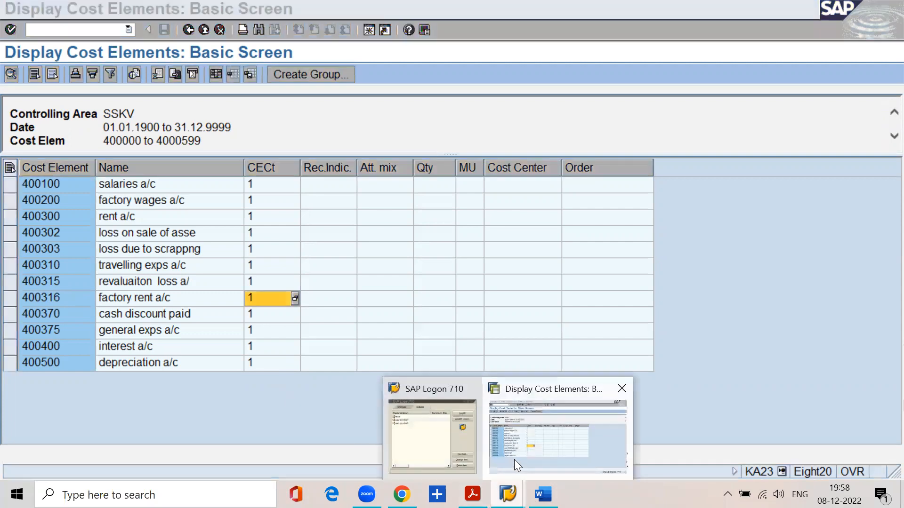
{"action": "left_click", "coordinate": [514, 459]}
{"action": "left_click", "coordinate": [130, 29]}
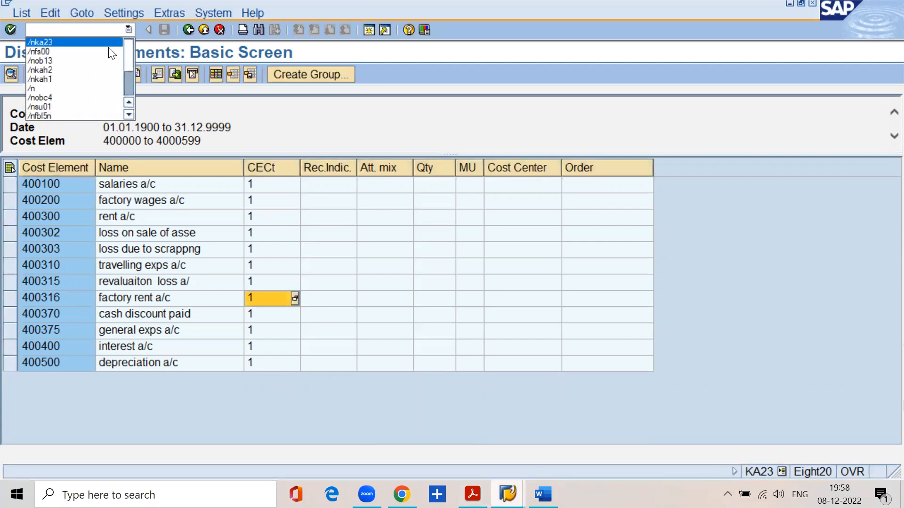
{"action": "left_click", "coordinate": [98, 58]}
{"action": "key", "text": "Return"}
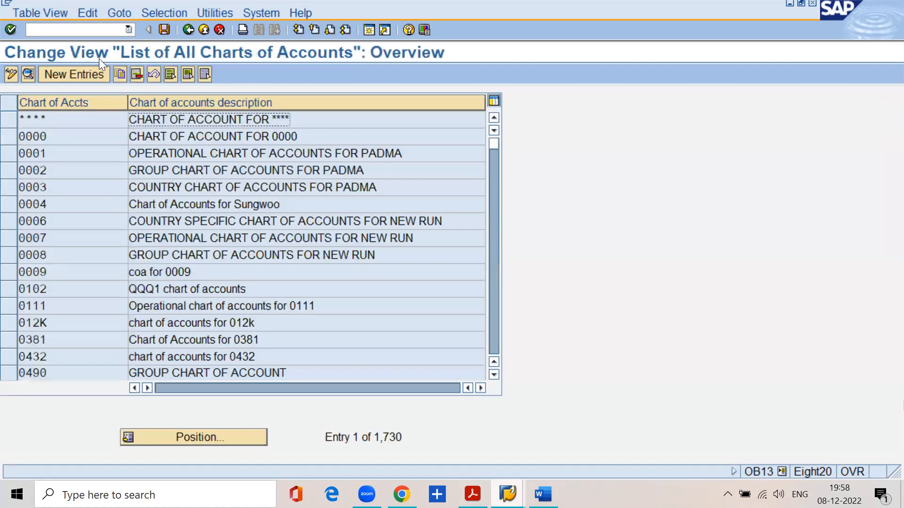
{"action": "left_click", "coordinate": [221, 440]}
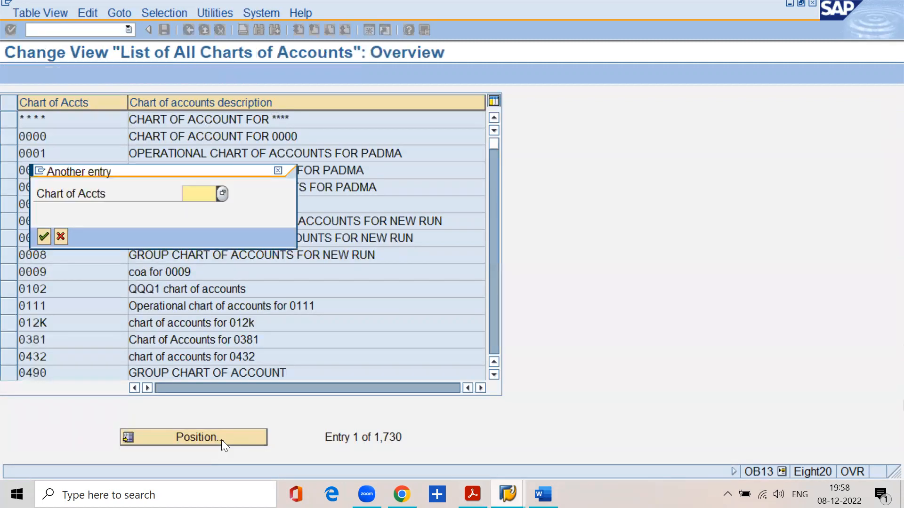
{"action": "type", "text": "sskv"}
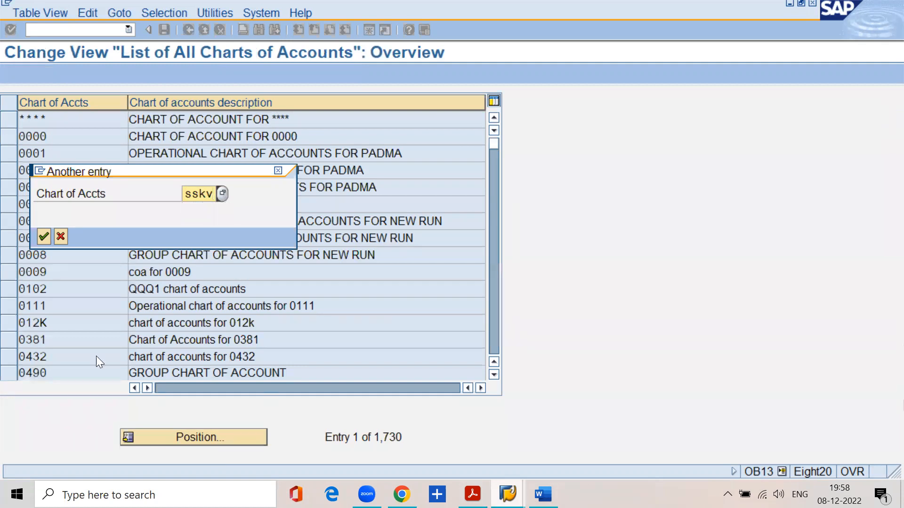
{"action": "left_click", "coordinate": [42, 236]}
{"action": "left_click", "coordinate": [31, 80]}
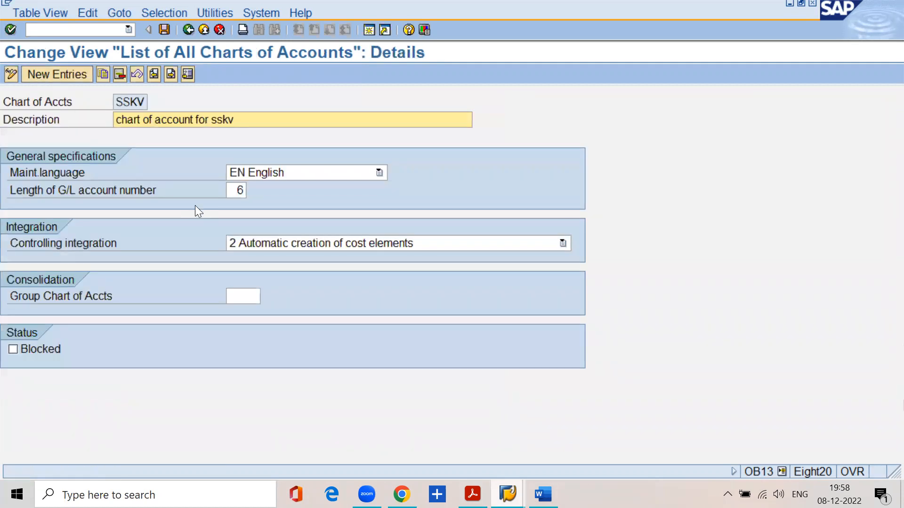
Set the controlling integration of SSKV to manual creation of cost elements and save it under the proposed customizing request.
{"action": "left_click", "coordinate": [249, 242]}
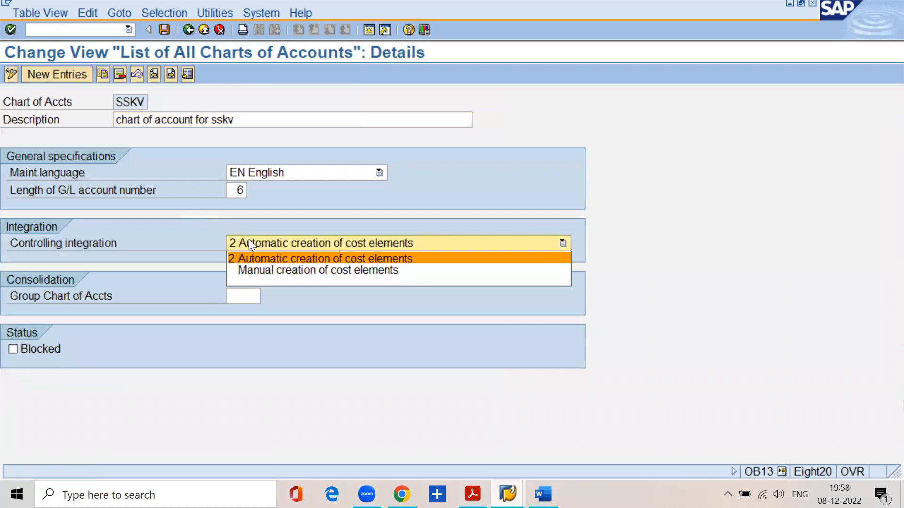
{"action": "left_click", "coordinate": [254, 268]}
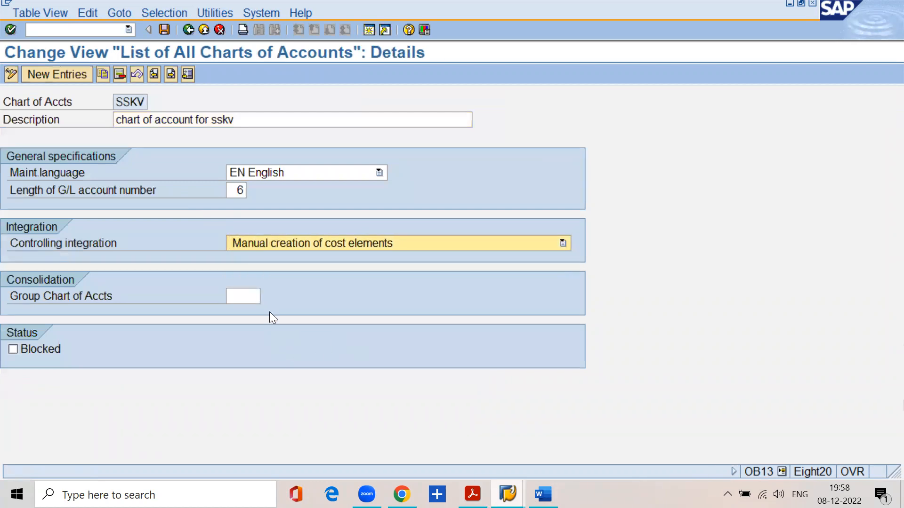
{"action": "left_click", "coordinate": [164, 30]}
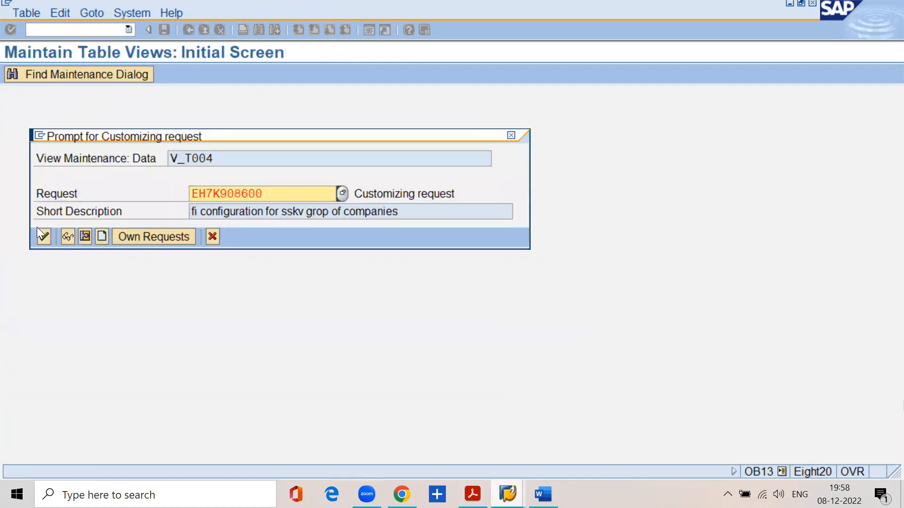
{"action": "left_click", "coordinate": [45, 237]}
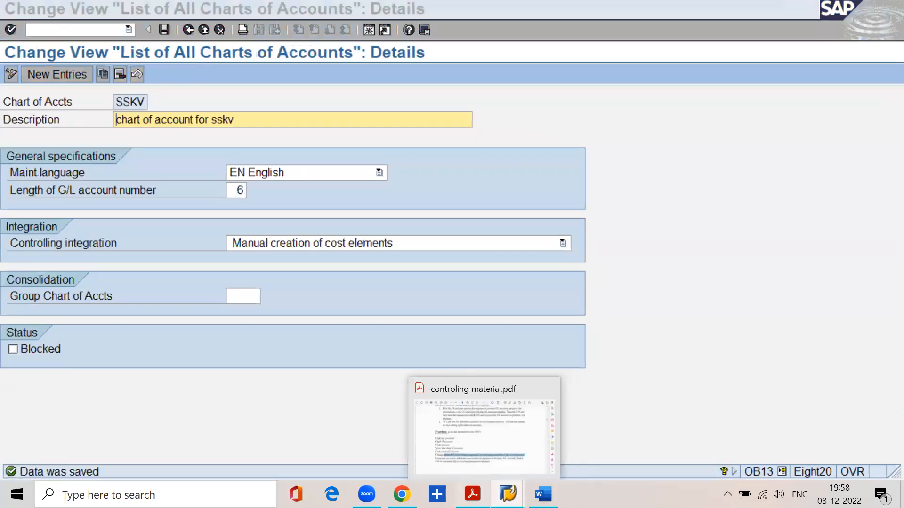
Switch to controling material.pdf in Acrobat Reader and read the section on individual processing of cost element master records.
{"action": "left_click", "coordinate": [473, 495]}
{"action": "scroll", "coordinate": [358, 338], "scroll_direction": "down", "scroll_amount": 5}
{"action": "scroll", "coordinate": [358, 338], "scroll_direction": "down", "scroll_amount": 4}
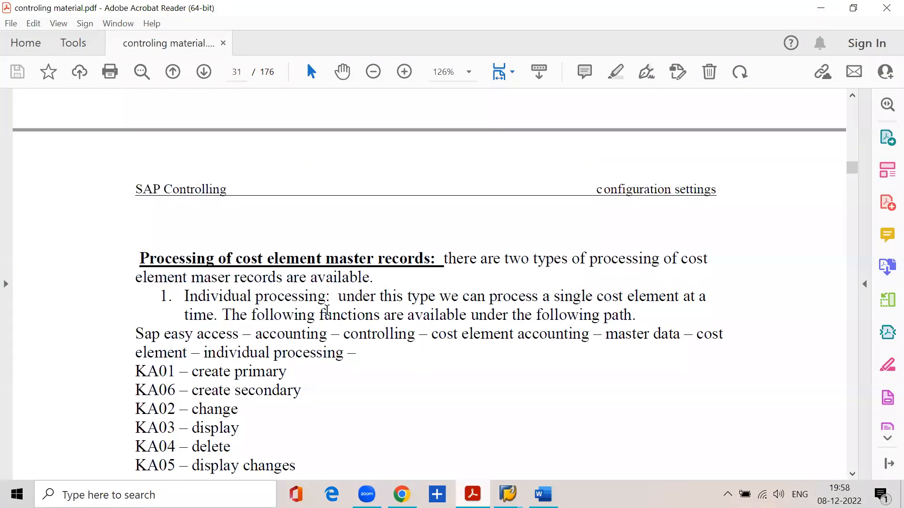
{"action": "left_click_drag", "start_coordinate": [132, 258], "coordinate": [703, 260]}
{"action": "left_click_drag", "start_coordinate": [135, 278], "coordinate": [370, 281]}
{"action": "left_click", "coordinate": [325, 372]}
{"action": "left_click_drag", "start_coordinate": [202, 295], "coordinate": [314, 302]}
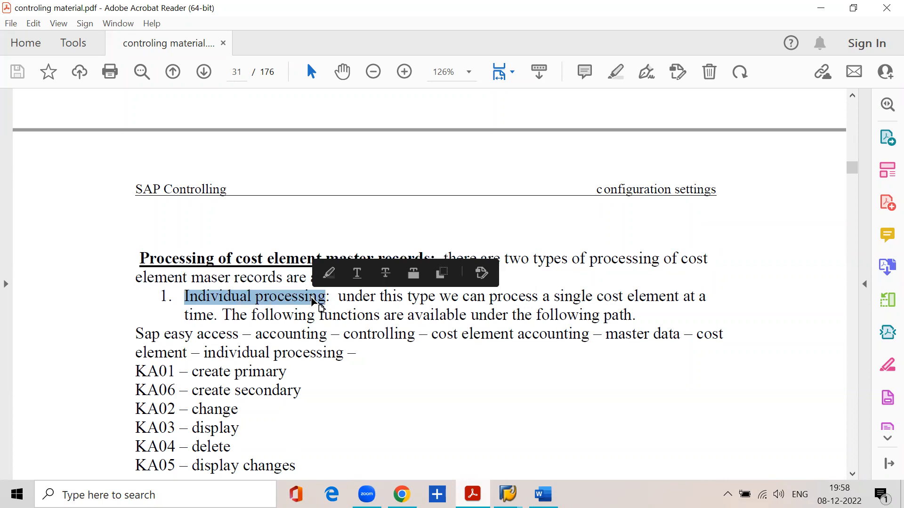
{"action": "left_click_drag", "start_coordinate": [338, 297], "coordinate": [648, 305]}
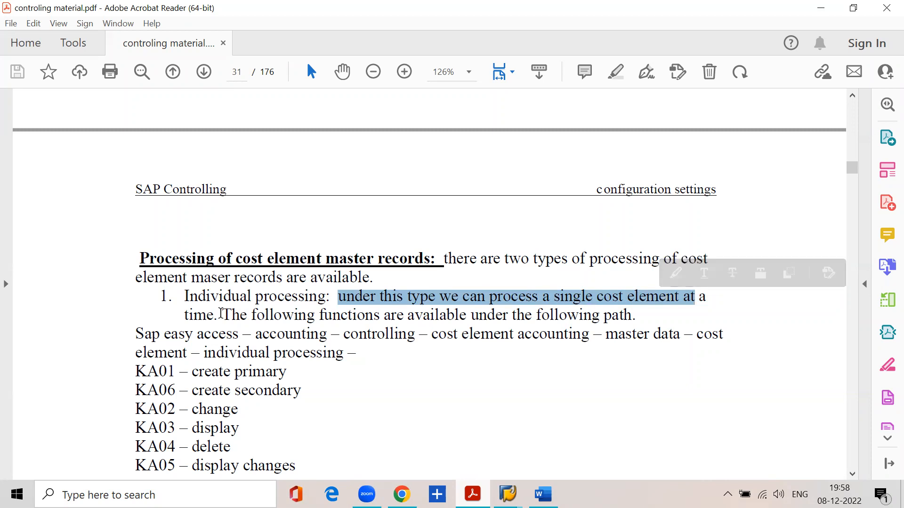
{"action": "left_click_drag", "start_coordinate": [222, 313], "coordinate": [637, 316]}
{"action": "left_click", "coordinate": [367, 418]}
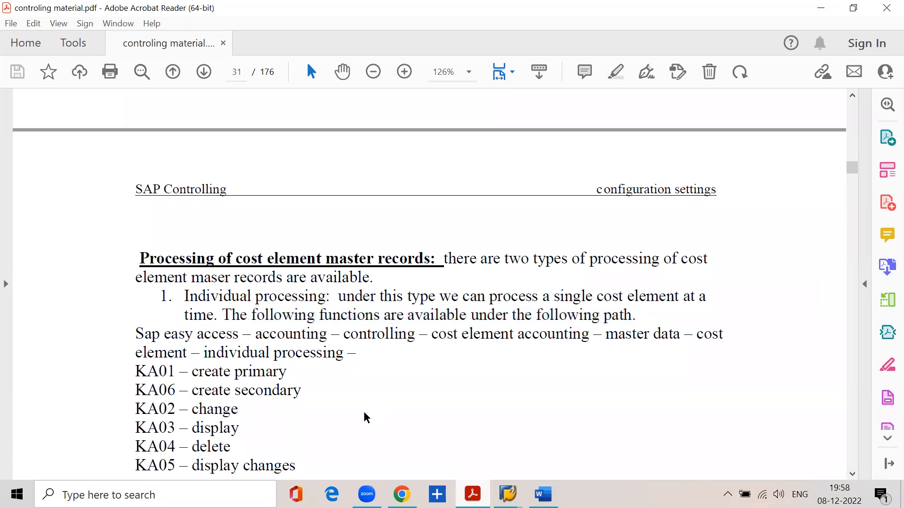
Switch back to SAP, return to the SAP Easy Access menu and collapse the expanded Financial Accounting folders.
{"action": "left_click", "coordinate": [820, 7]}
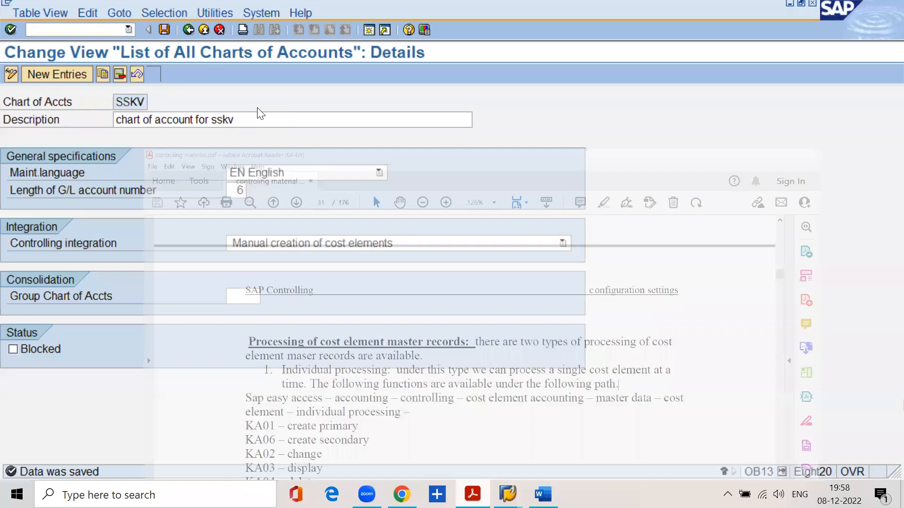
{"action": "left_click", "coordinate": [94, 30]}
{"action": "type", "text": "/n"}
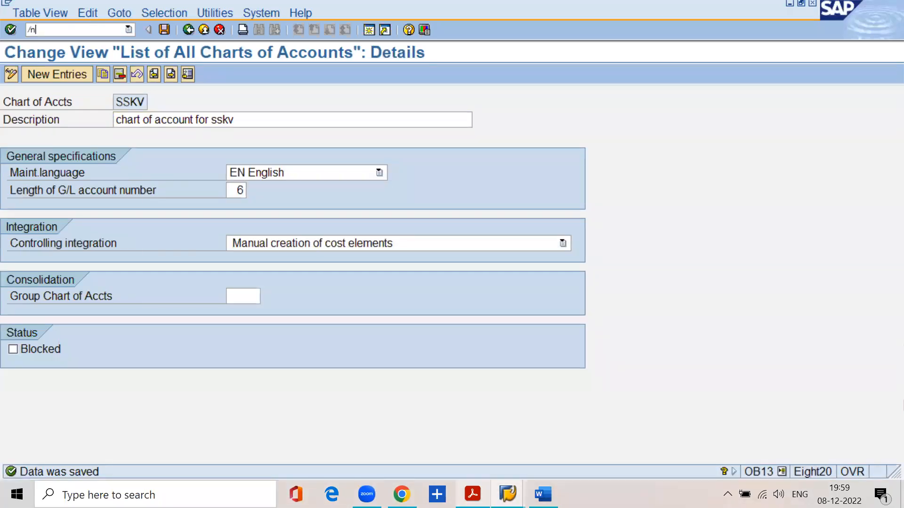
{"action": "key", "text": "Return"}
{"action": "left_click", "coordinate": [92, 303]}
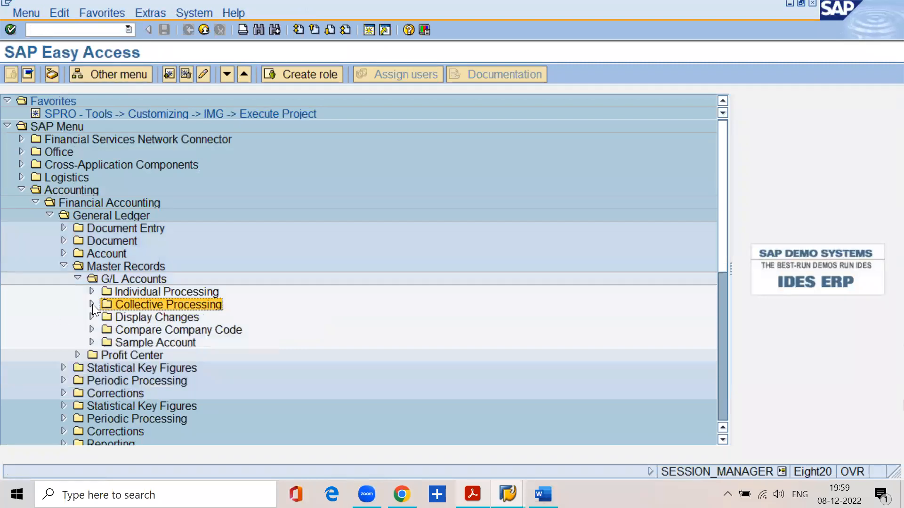
{"action": "left_click", "coordinate": [78, 279]}
{"action": "left_click", "coordinate": [63, 265]}
{"action": "left_click", "coordinate": [49, 214]}
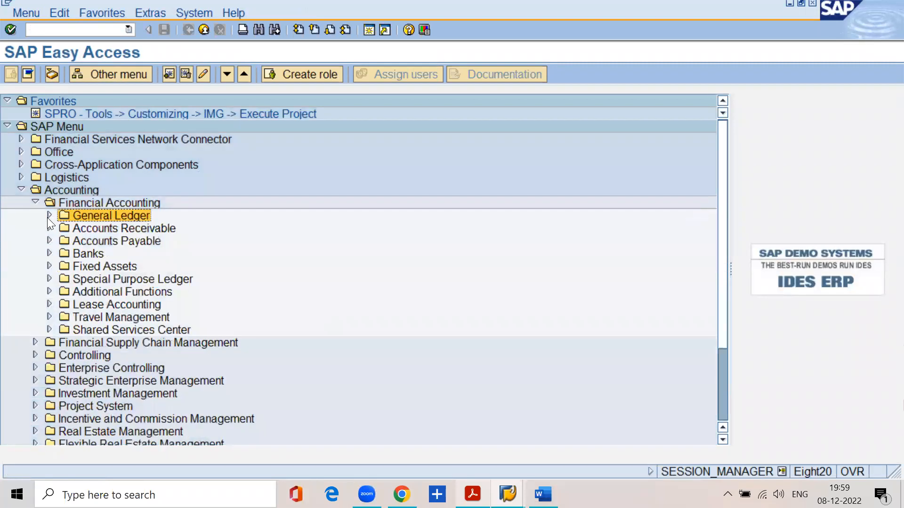
{"action": "left_click", "coordinate": [35, 203]}
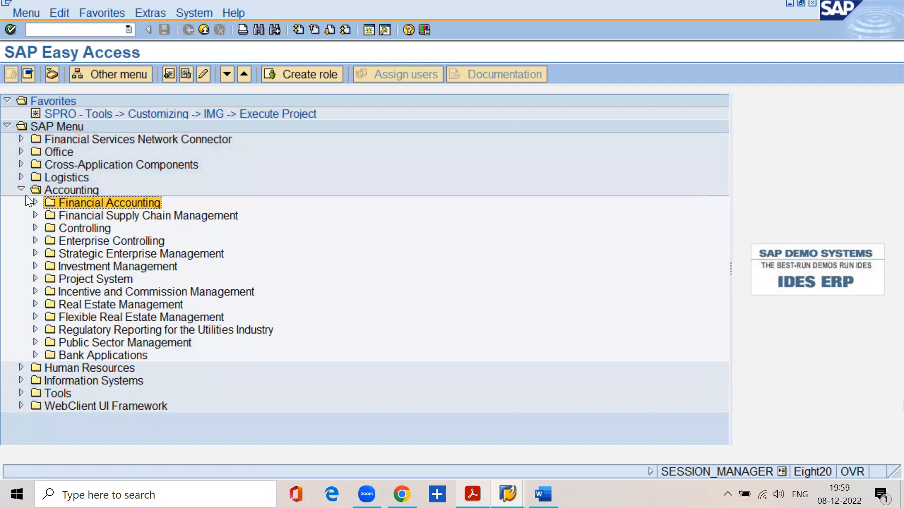
Expand the Accounting menu path Controlling, Cost Element Accounting, Master Data, Cost Element, Individual Processing.
{"action": "left_click", "coordinate": [35, 227]}
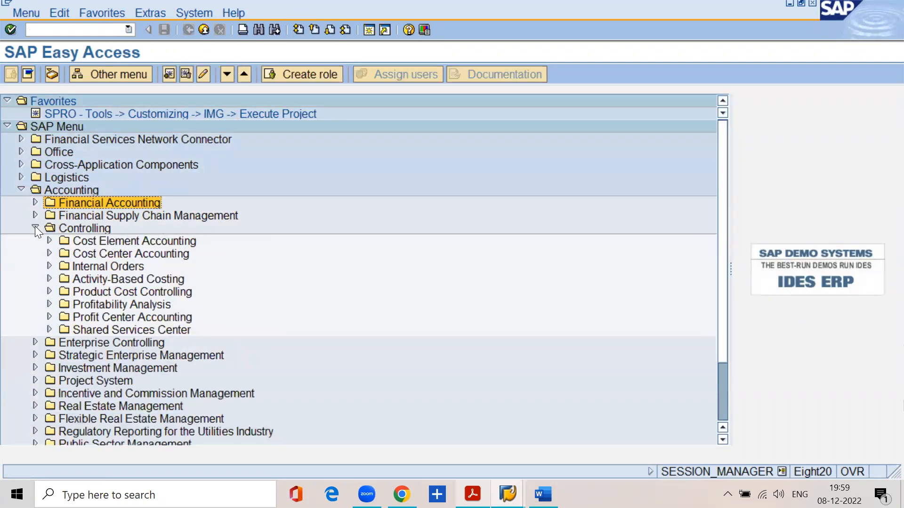
{"action": "left_click", "coordinate": [49, 240]}
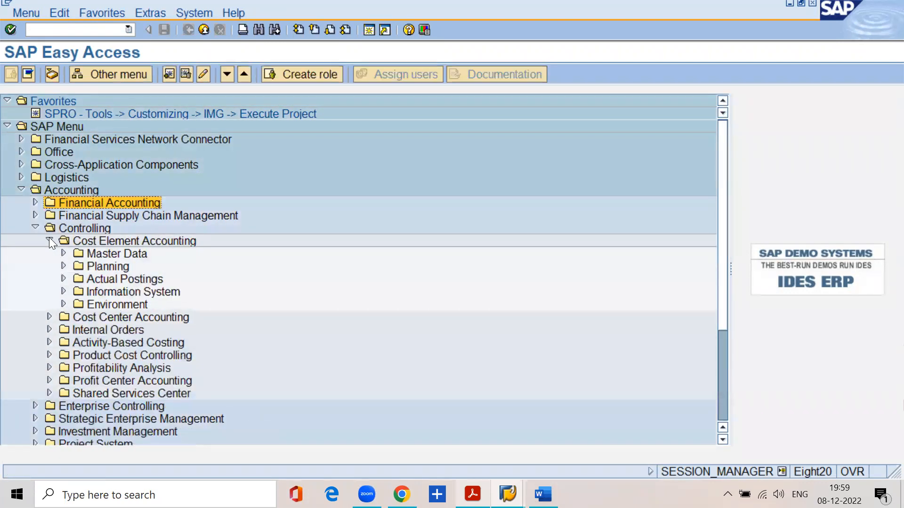
{"action": "left_click", "coordinate": [64, 254]}
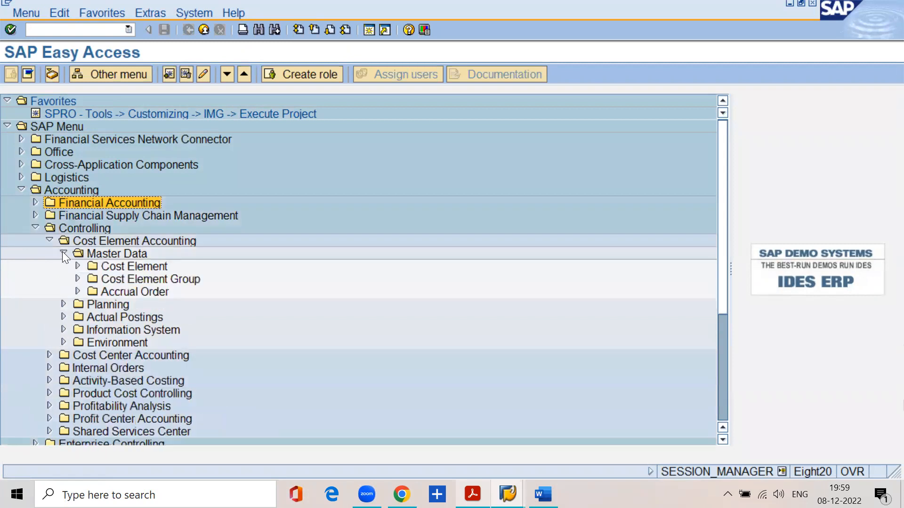
{"action": "left_click", "coordinate": [77, 265]}
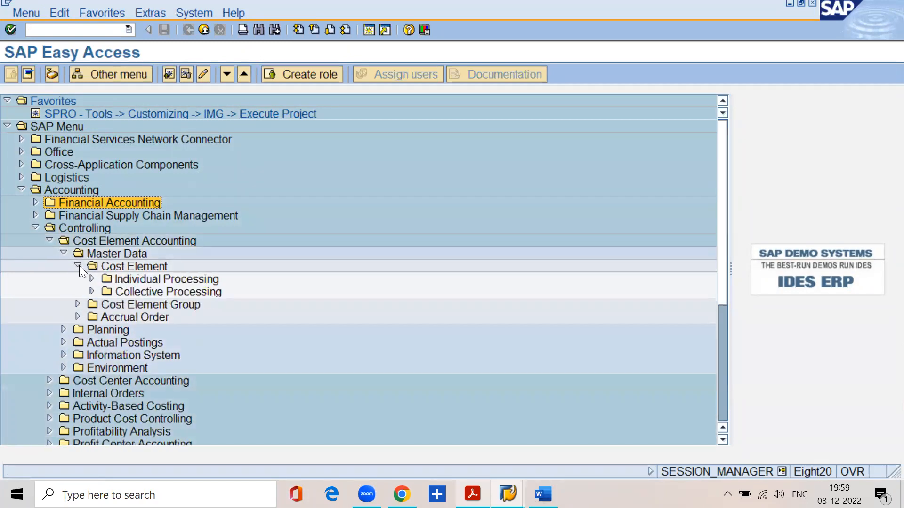
{"action": "left_click", "coordinate": [92, 279]}
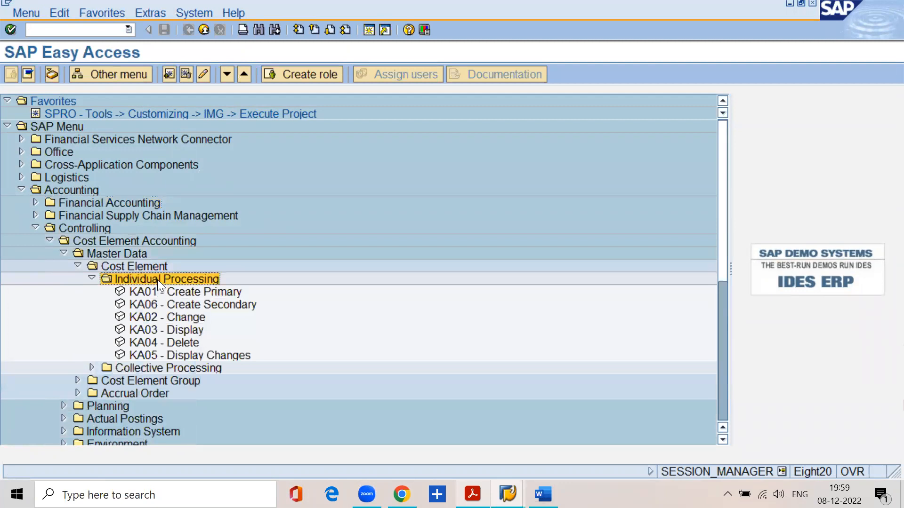
Examine the individual processing transactions for creating, changing, displaying and deleting cost elements, KA01 through KA06.
{"action": "left_click", "coordinate": [156, 292]}
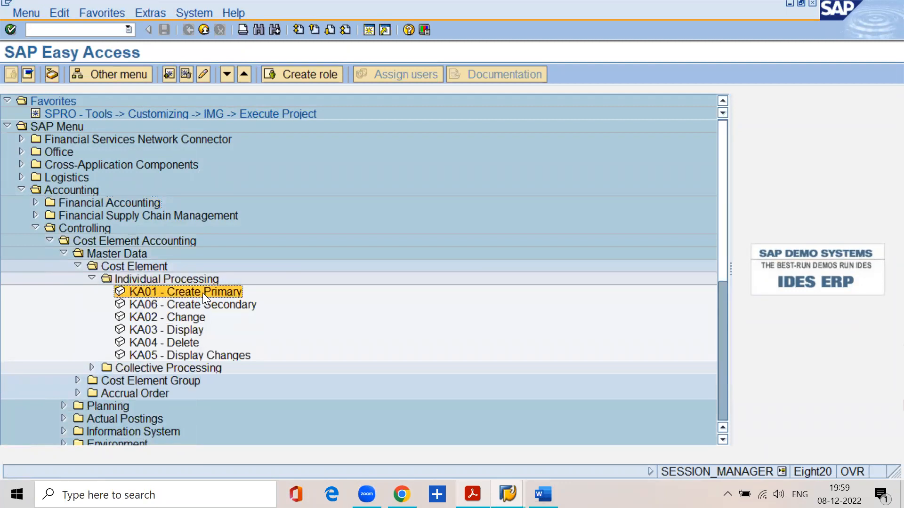
{"action": "left_click", "coordinate": [144, 306]}
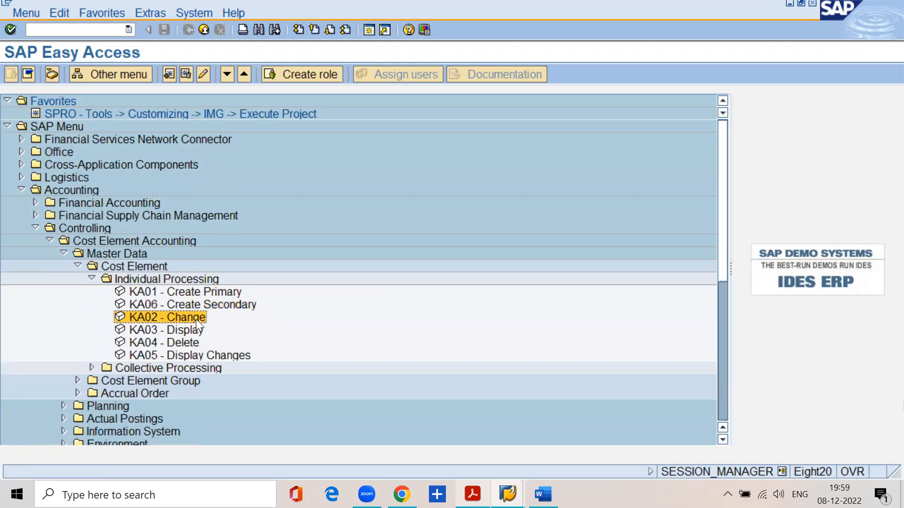
{"action": "left_click", "coordinate": [183, 332]}
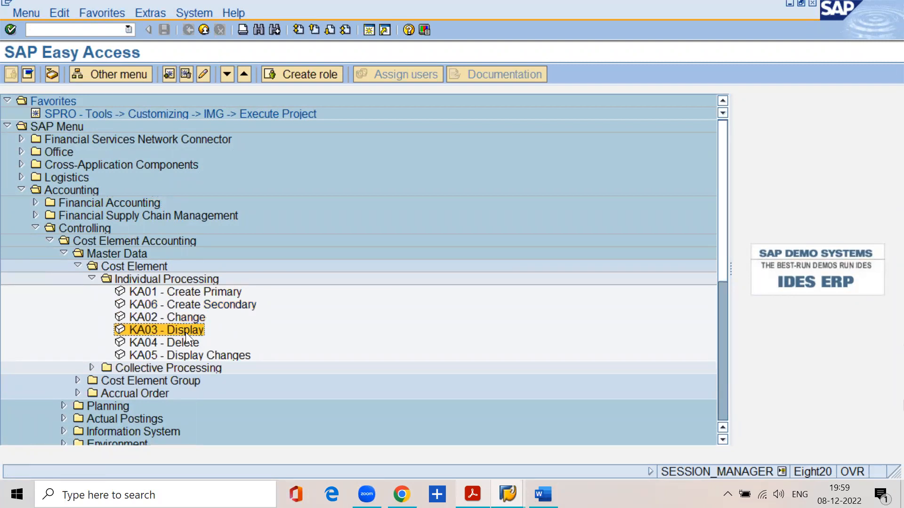
{"action": "left_click", "coordinate": [174, 339]}
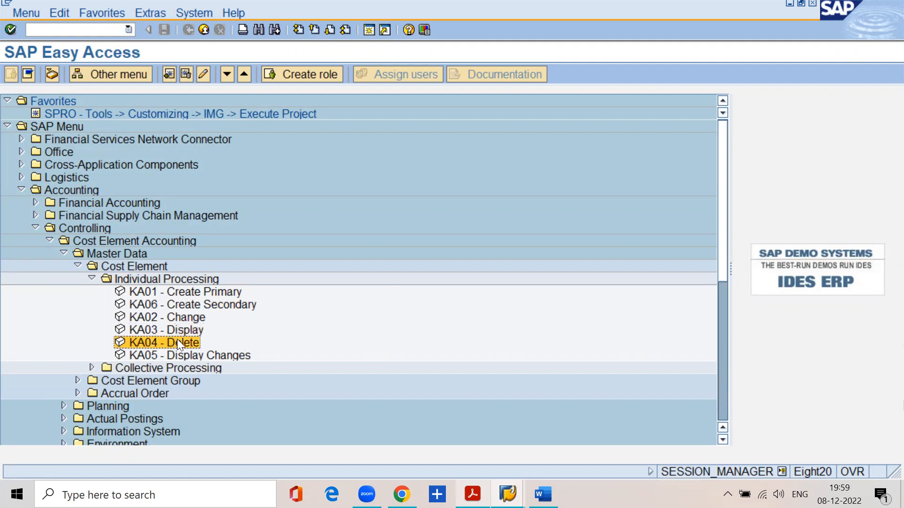
{"action": "left_click", "coordinate": [145, 355]}
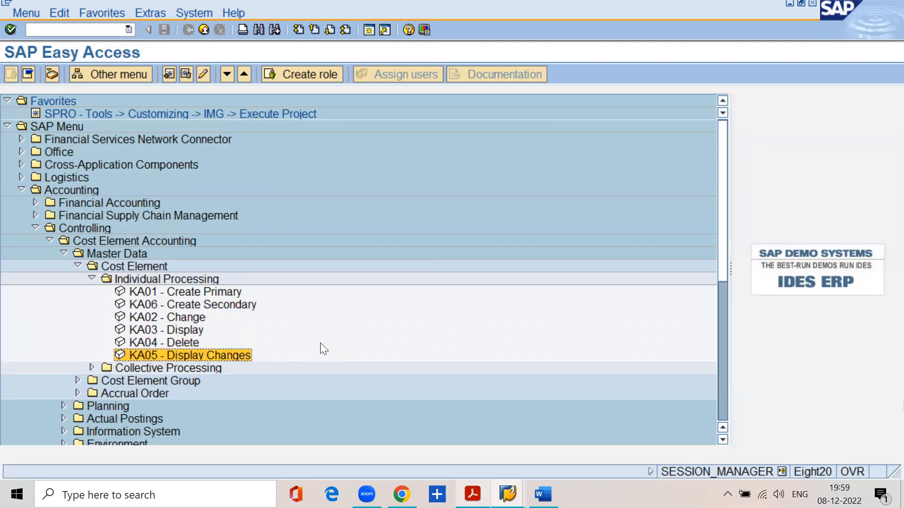
{"action": "left_click", "coordinate": [181, 292]}
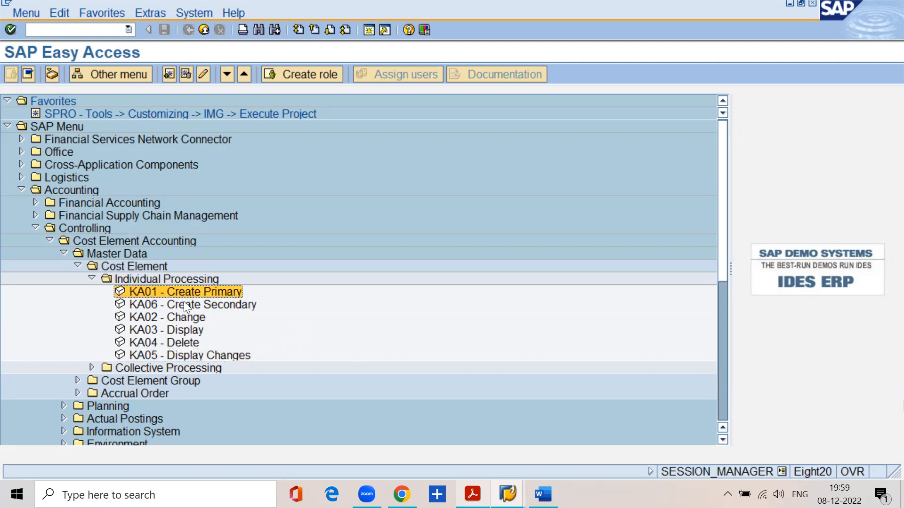
{"action": "left_click", "coordinate": [184, 305]}
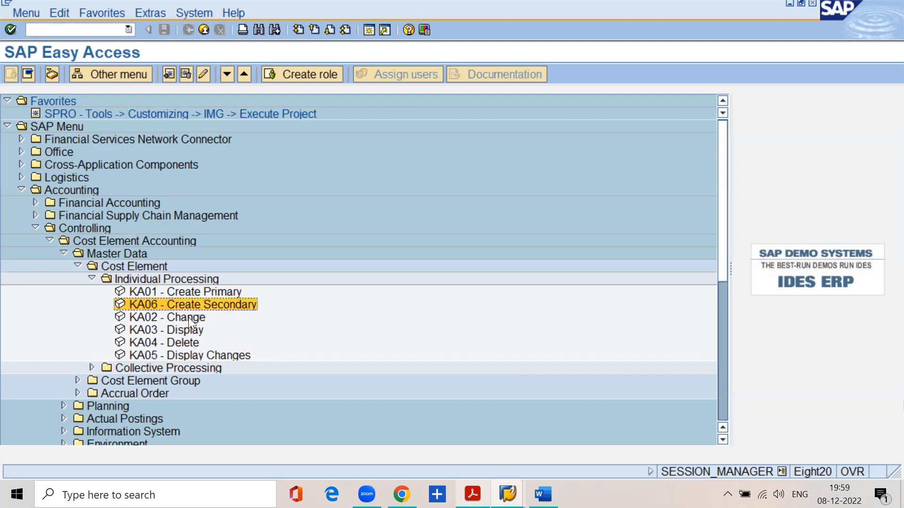
{"action": "left_click", "coordinate": [188, 317]}
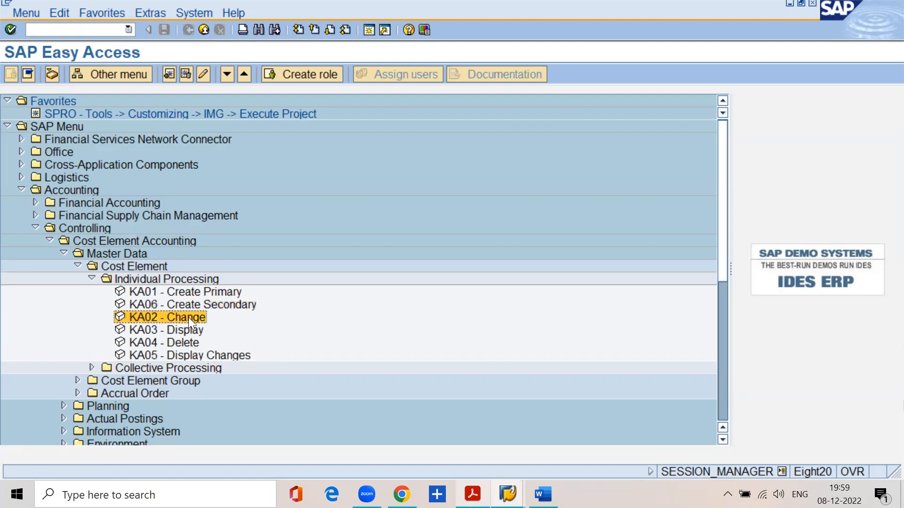
{"action": "left_click", "coordinate": [189, 328]}
{"action": "left_click", "coordinate": [189, 344]}
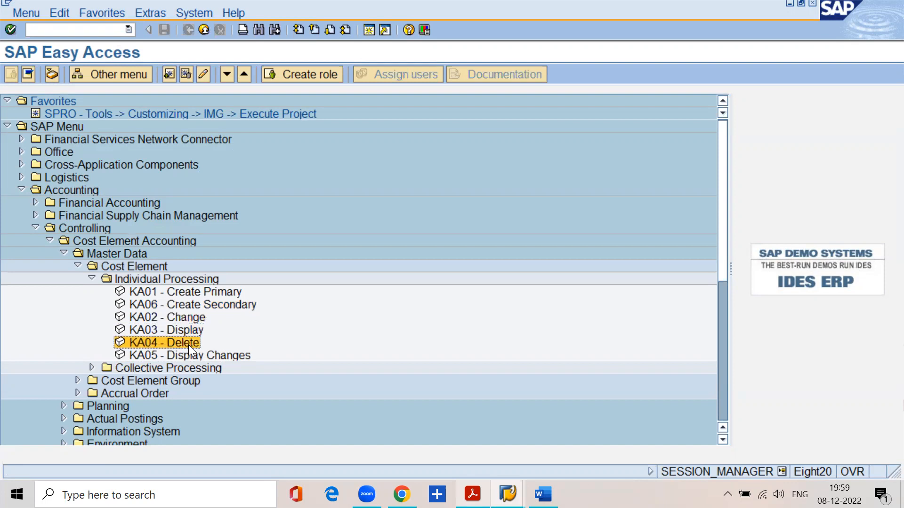
Open transaction KA05 for displaying cost element changes.
{"action": "left_click", "coordinate": [189, 357]}
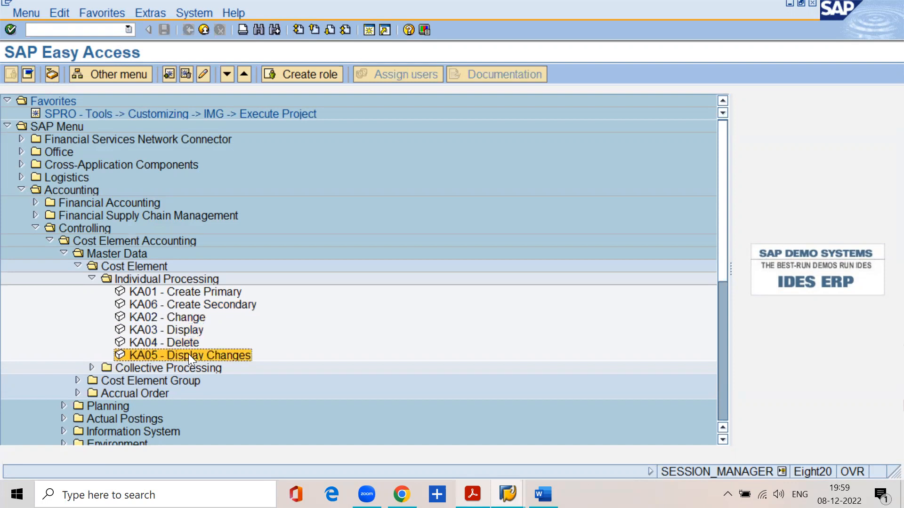
{"action": "double_click", "coordinate": [188, 354]}
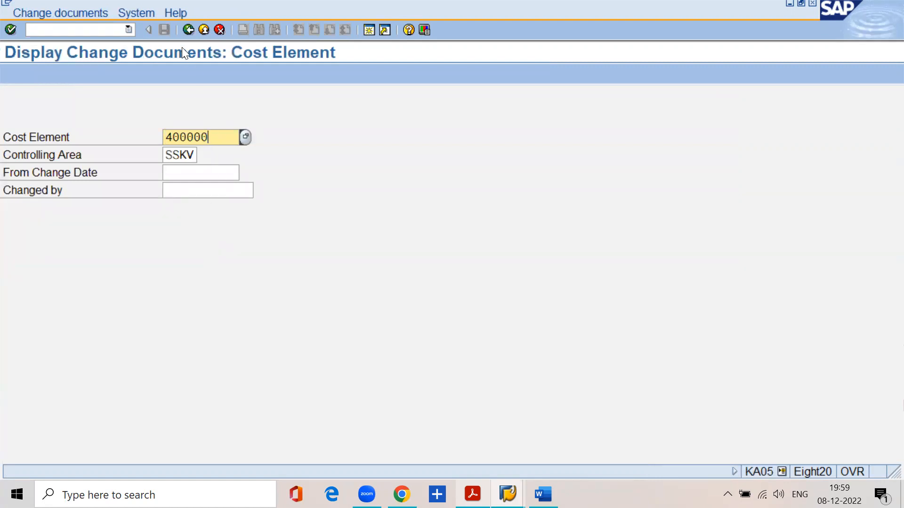
Leave the change documents transaction, switch to the controlling material PDF and examine its collective processing section.
{"action": "left_click", "coordinate": [187, 30]}
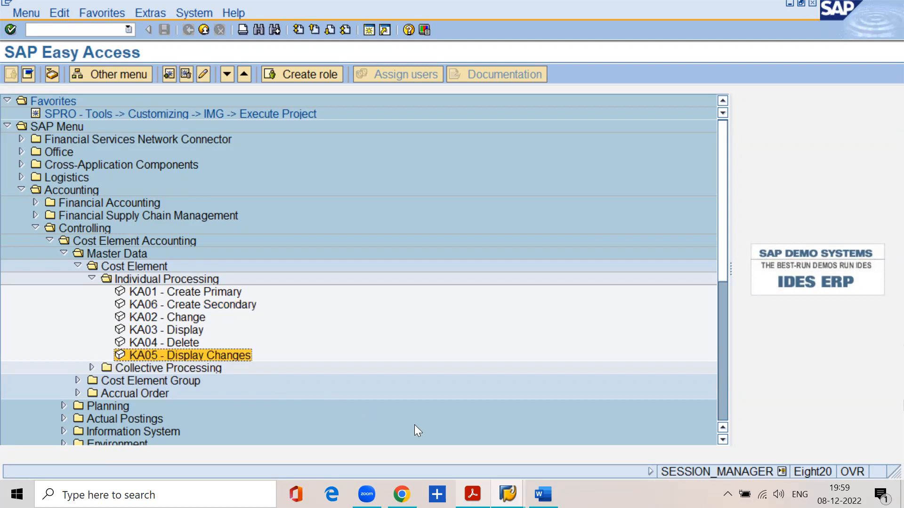
{"action": "key", "text": "alt+Tab"}
{"action": "scroll", "coordinate": [339, 351], "scroll_direction": "down", "scroll_amount": 7}
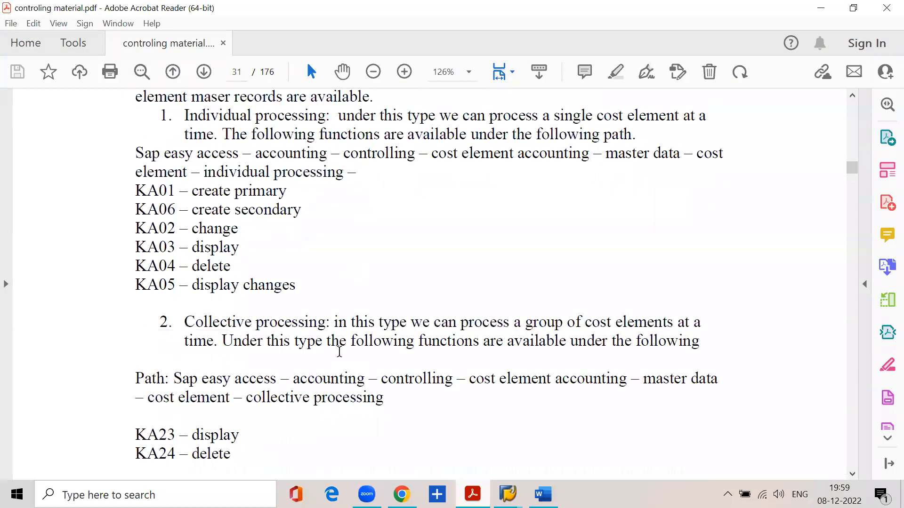
{"action": "left_click_drag", "start_coordinate": [333, 291], "coordinate": [647, 292]}
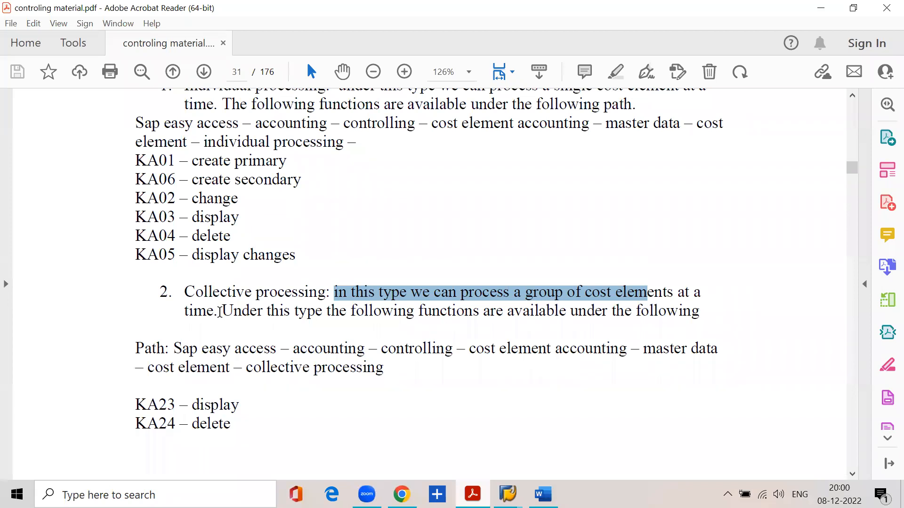
{"action": "left_click_drag", "start_coordinate": [221, 312], "coordinate": [673, 319]}
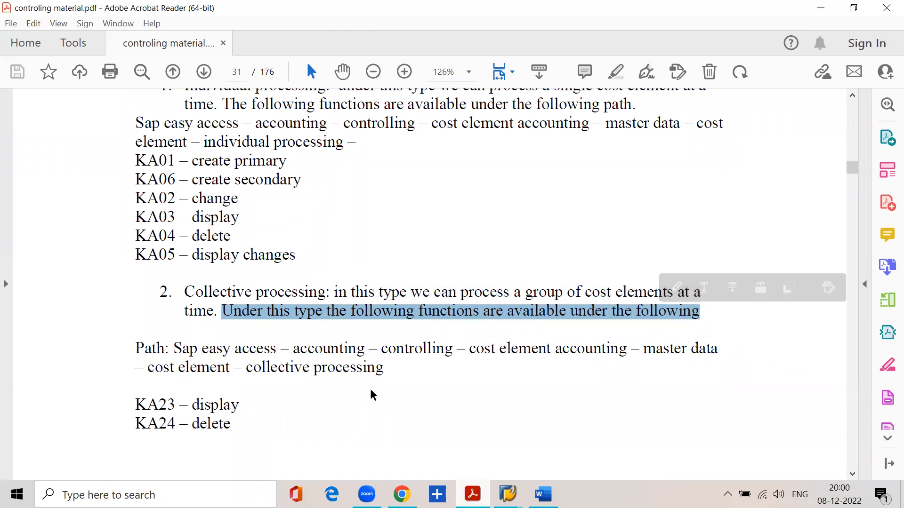
Switch back to SAP Easy Access, collapse Individual Processing and expand Collective Processing under Cost Element.
{"action": "mouse_move", "coordinate": [508, 493]}
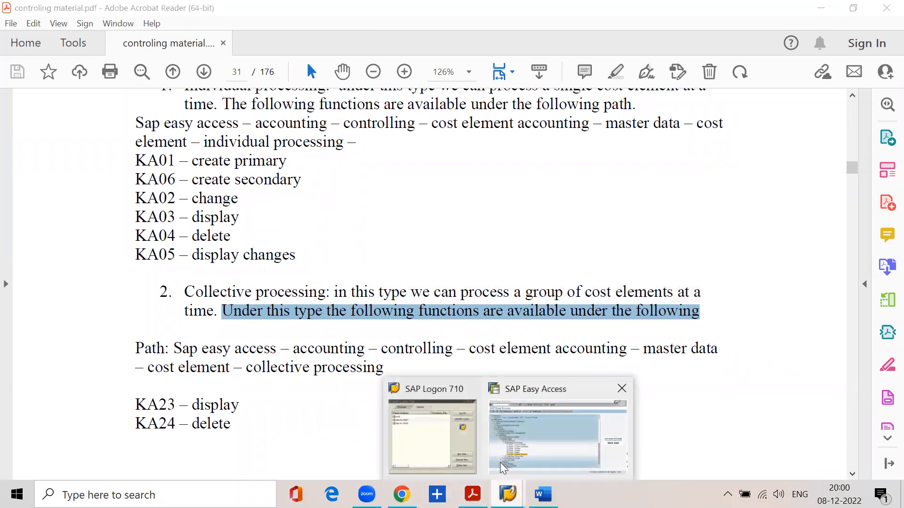
{"action": "left_click", "coordinate": [500, 463]}
{"action": "left_click", "coordinate": [93, 278]}
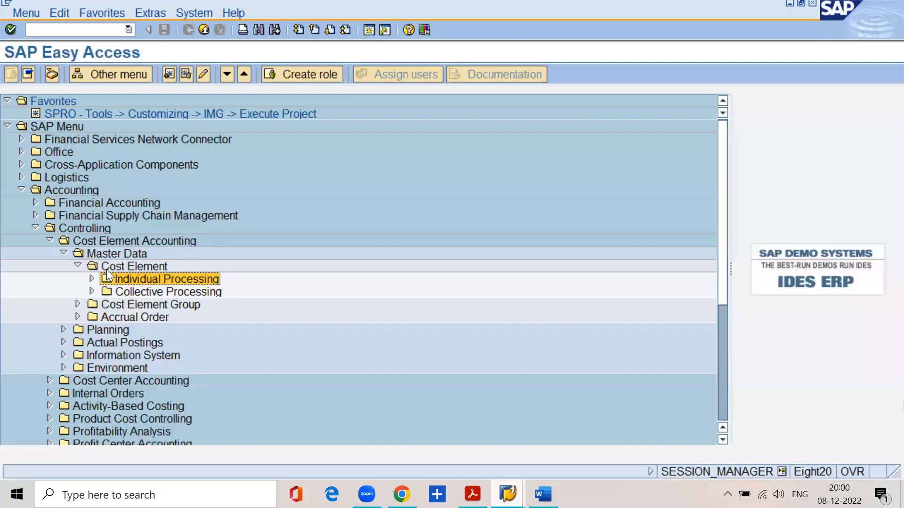
{"action": "left_click", "coordinate": [92, 291]}
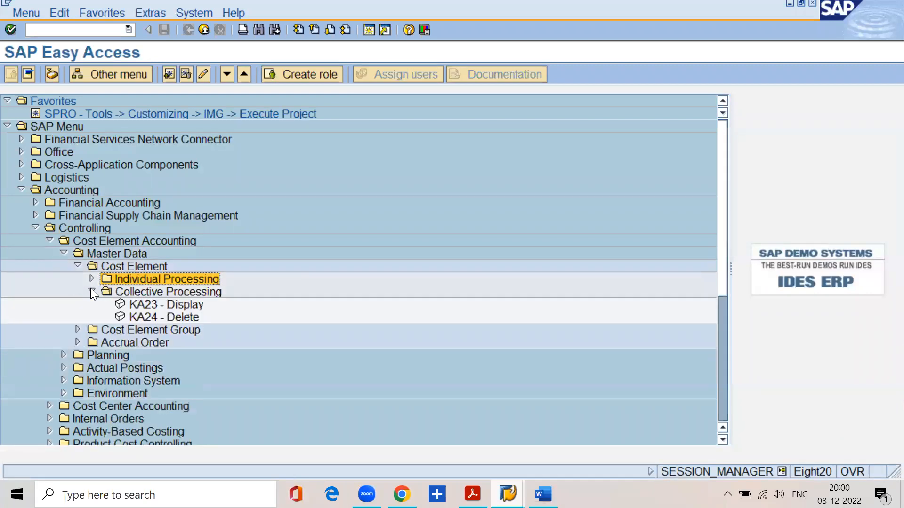
Display the cost elements 400000 to 4000599 with transaction KA23, and return to its initial screen.
{"action": "double_click", "coordinate": [161, 307]}
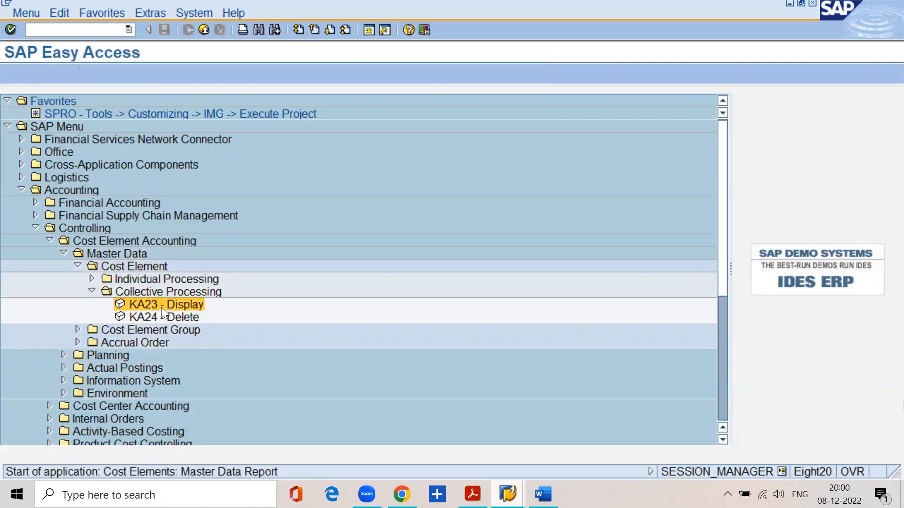
{"action": "left_click", "coordinate": [223, 100]}
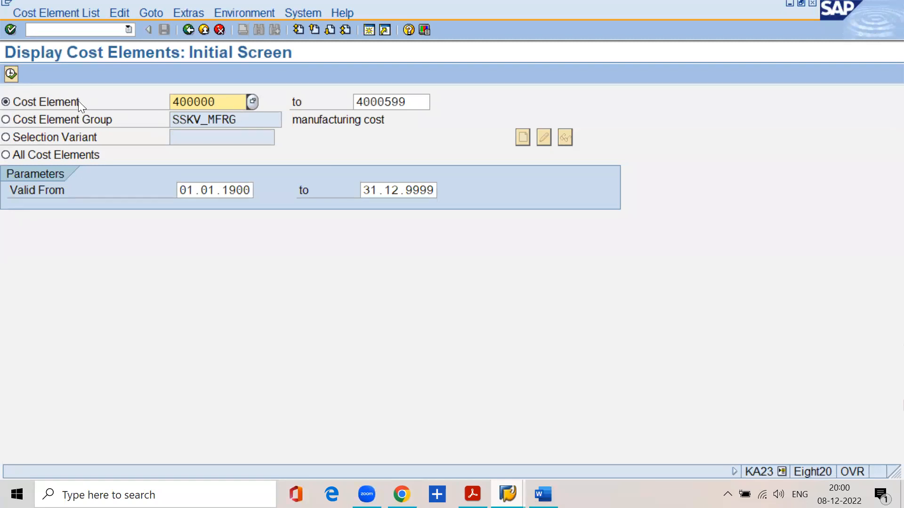
{"action": "left_click", "coordinate": [17, 73]}
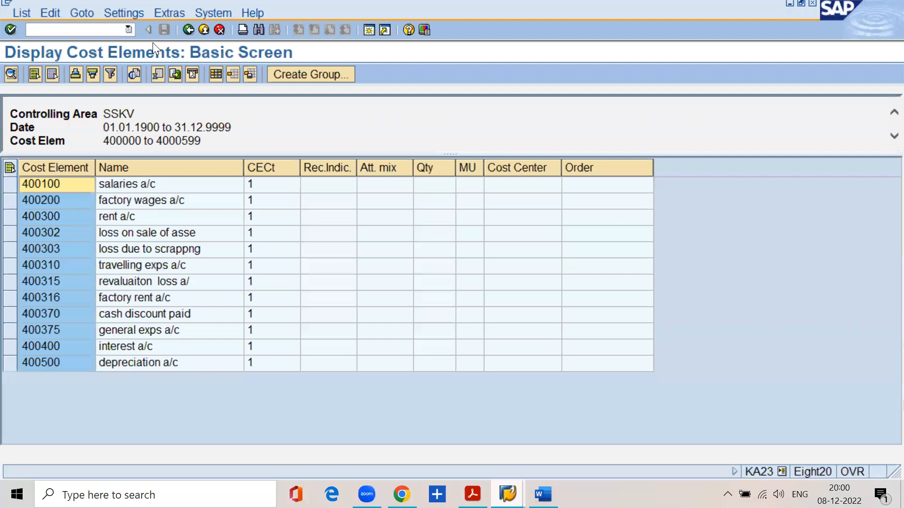
{"action": "left_click", "coordinate": [189, 30]}
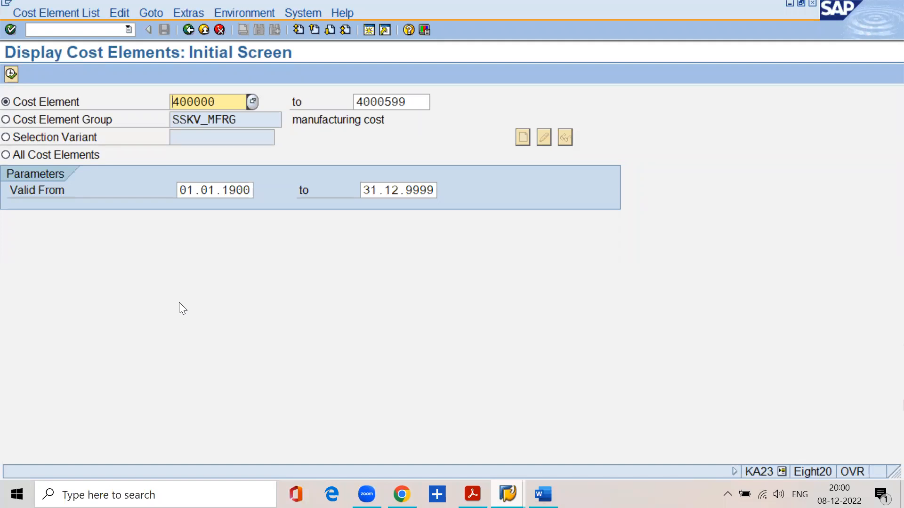
Display the cost elements of cost element group SSKV_ADMN, and return to the selection screen.
{"action": "left_click", "coordinate": [6, 121]}
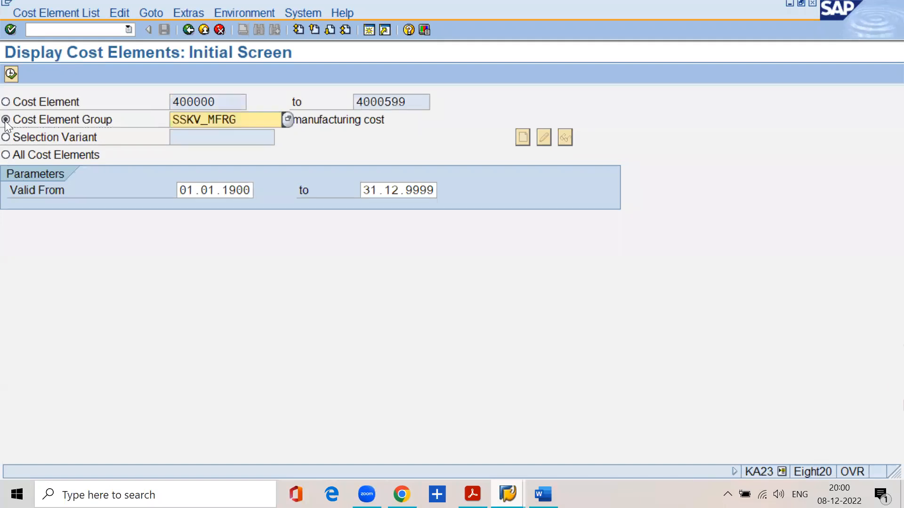
{"action": "key", "text": "BackSpace"}
{"action": "key", "text": "BackSpace"}
{"action": "key", "text": "BackSpace"}
{"action": "key", "text": "BackSpace"}
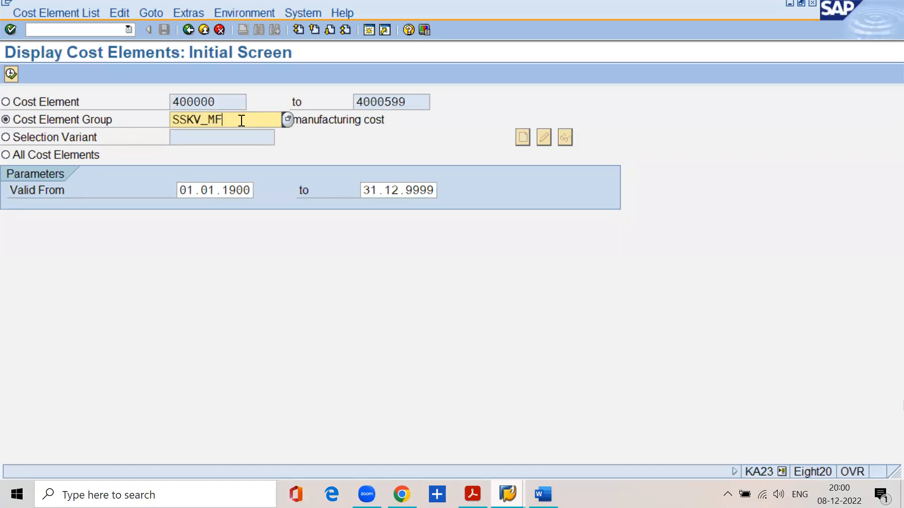
{"action": "type", "text": "admn"}
{"action": "left_click", "coordinate": [10, 73]}
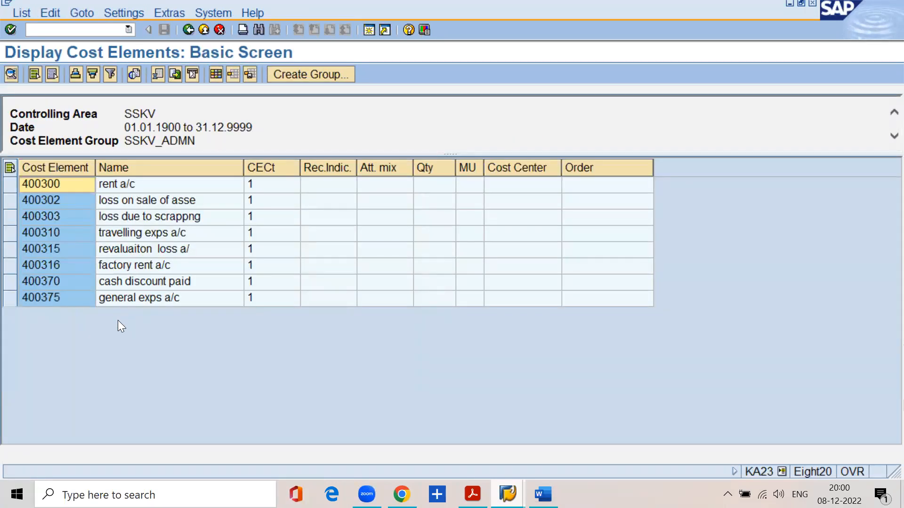
{"action": "left_click", "coordinate": [188, 29]}
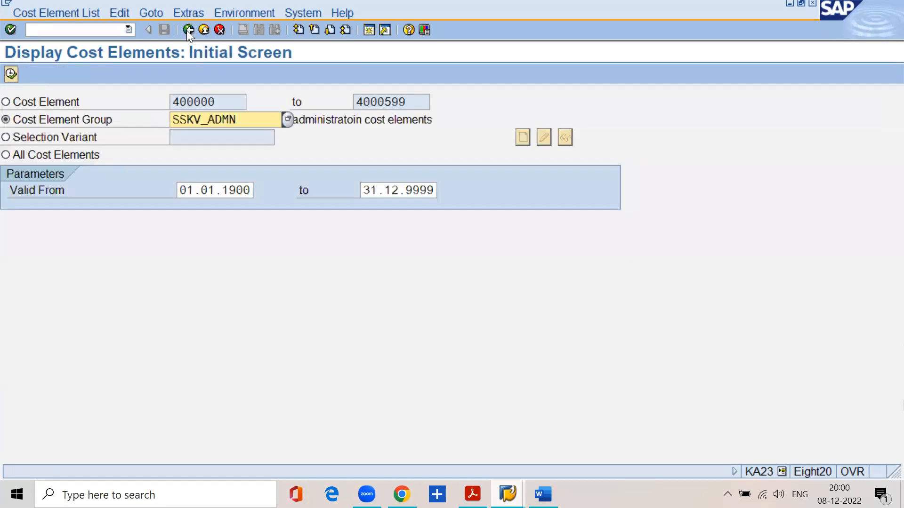
Exit KA23, open the collective deletion transaction KA24 to view its selection options, and return to the menu.
{"action": "left_click", "coordinate": [187, 29]}
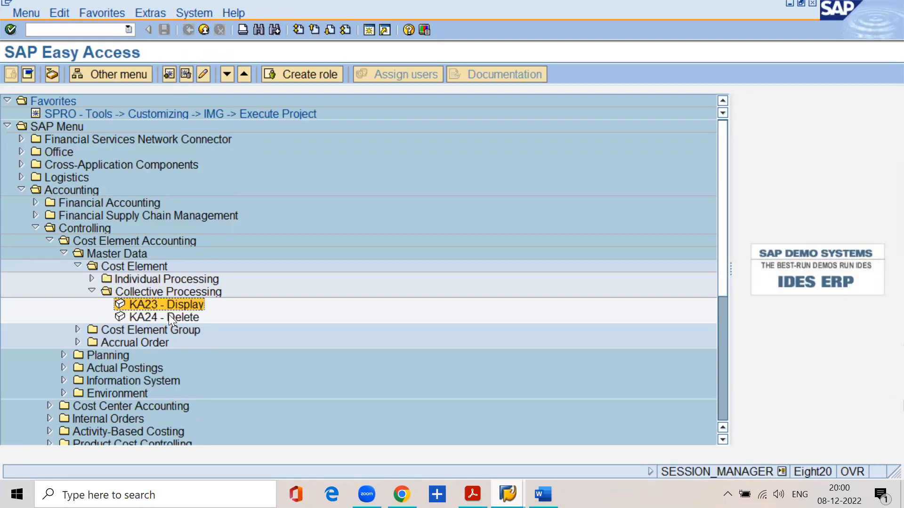
{"action": "double_click", "coordinate": [169, 315]}
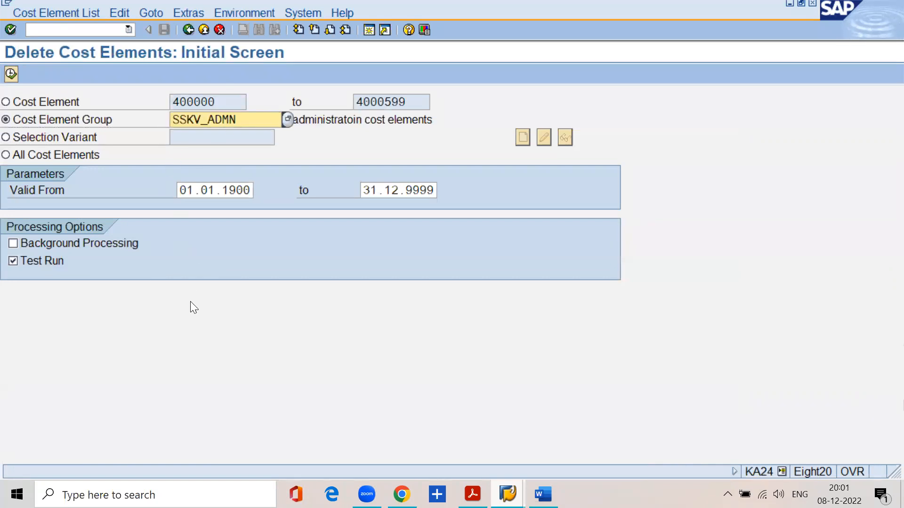
{"action": "left_click", "coordinate": [185, 31]}
Switch to the controlling material PDF and examine the Cost Center Accounting section that follows collective processing.
{"action": "left_click", "coordinate": [472, 494]}
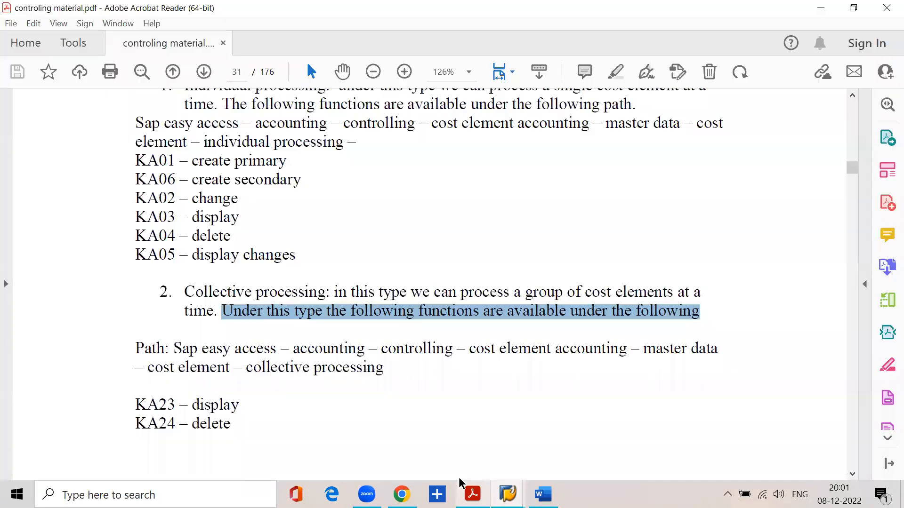
{"action": "scroll", "coordinate": [367, 362], "scroll_direction": "down", "scroll_amount": 5}
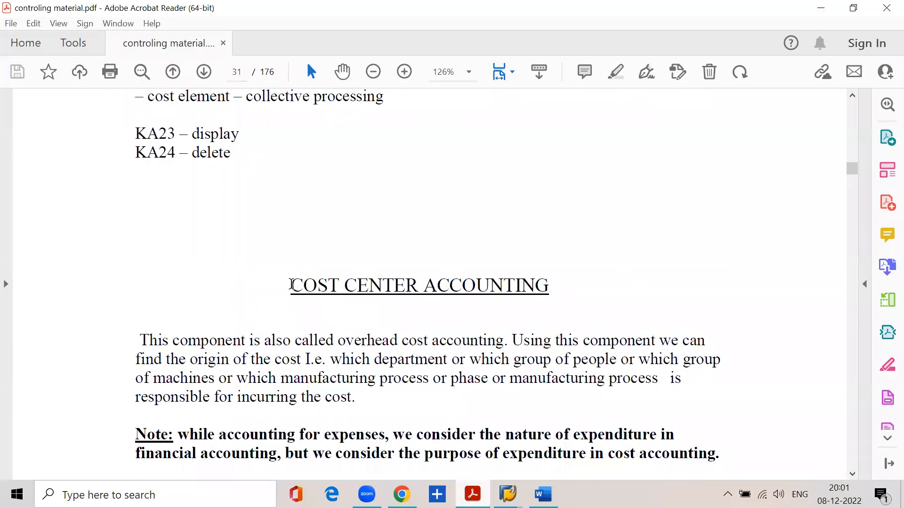
{"action": "left_click_drag", "start_coordinate": [292, 284], "coordinate": [528, 276]}
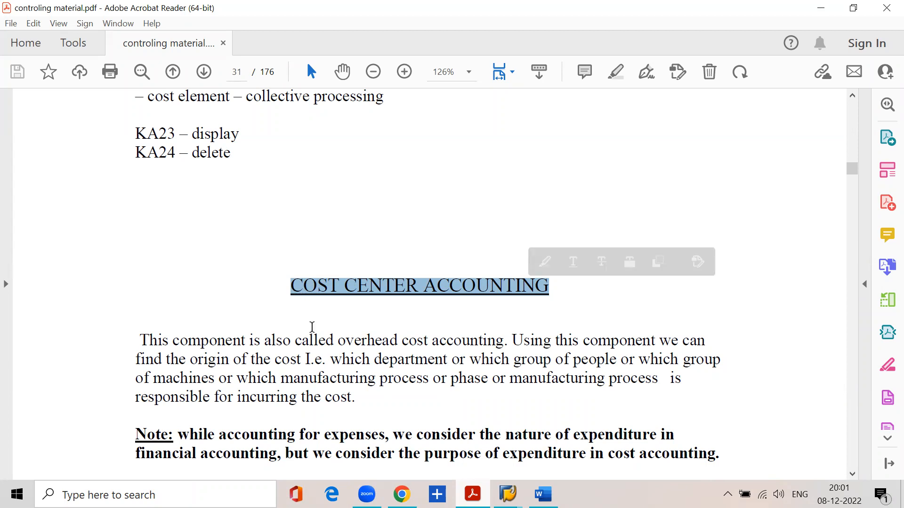
{"action": "scroll", "coordinate": [312, 326], "scroll_direction": "down", "scroll_amount": 5}
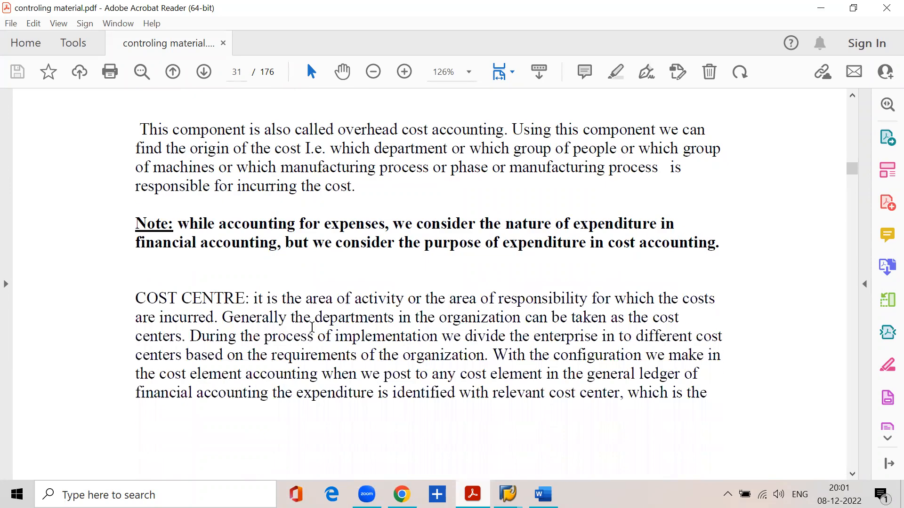
{"action": "scroll", "coordinate": [312, 327], "scroll_direction": "up", "scroll_amount": 6}
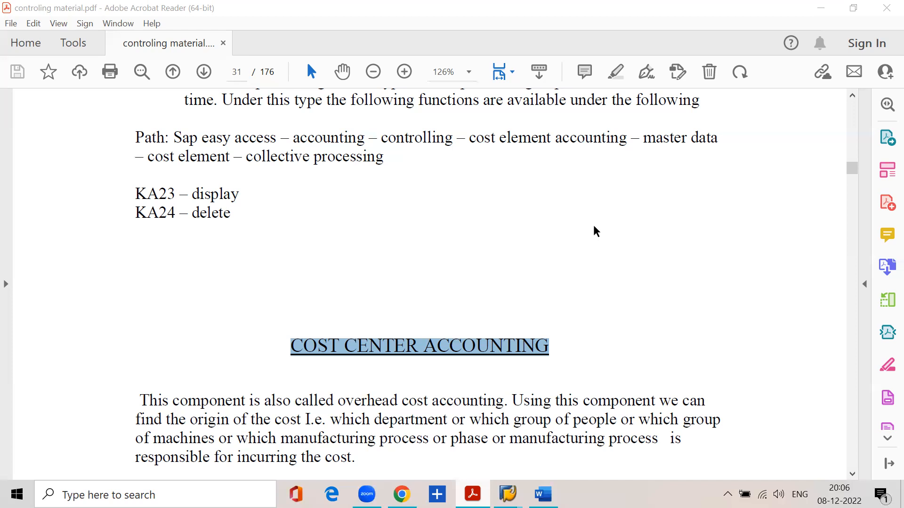
{"action": "left_click", "coordinate": [556, 204]}
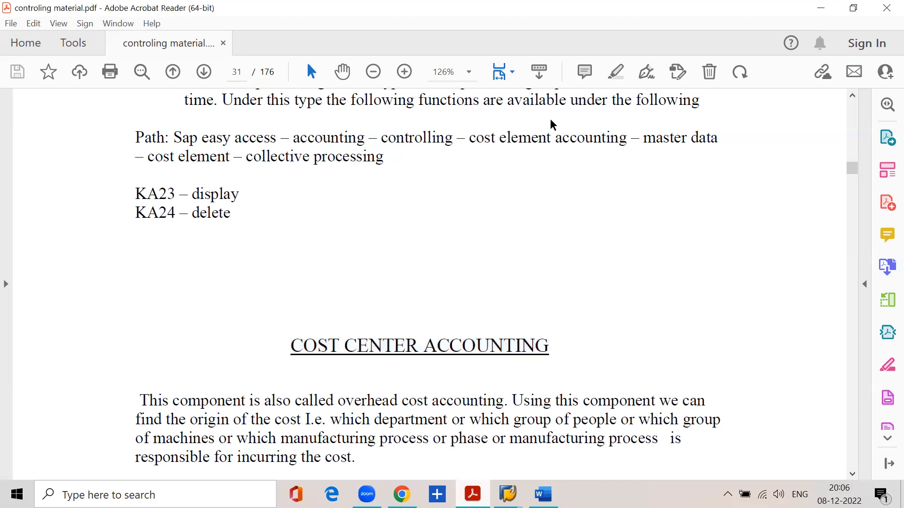